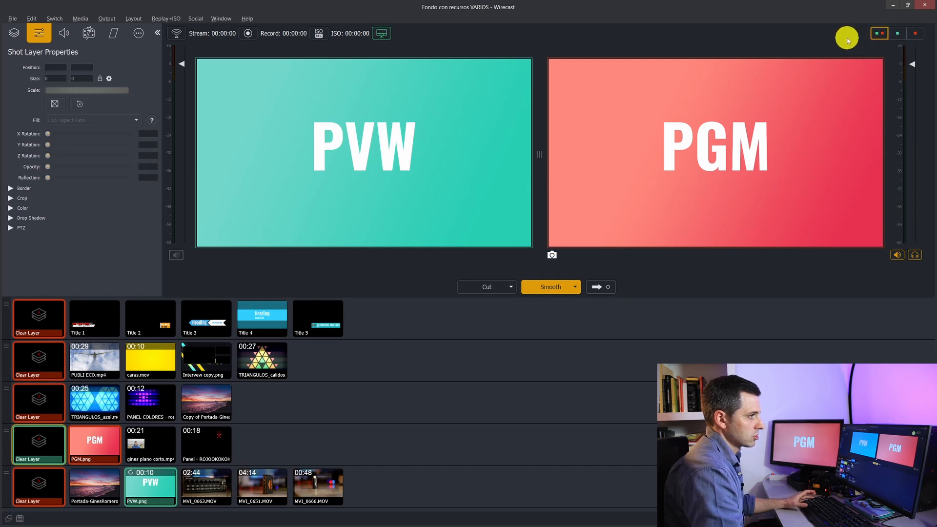
Step: Show only the preview monitor, only the live program monitor, and both monitors side by side again
left_click(897, 33)
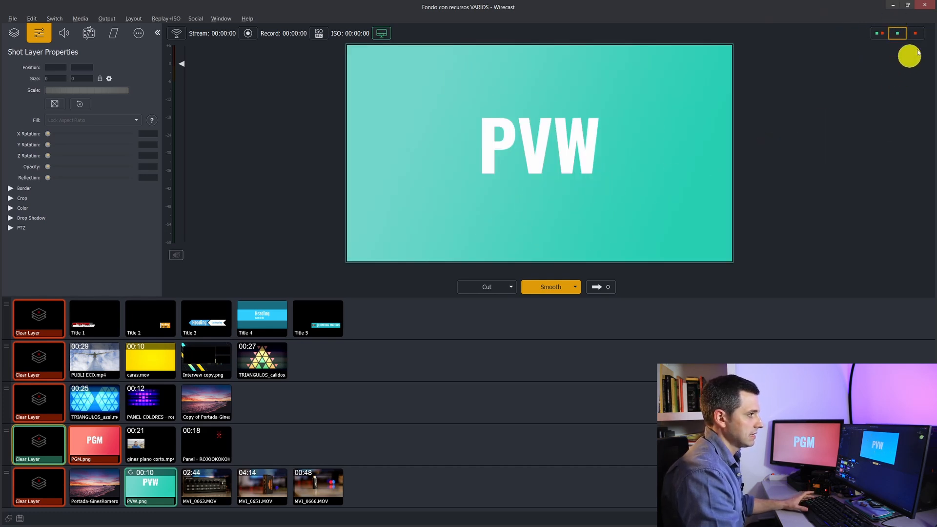
left_click(919, 34)
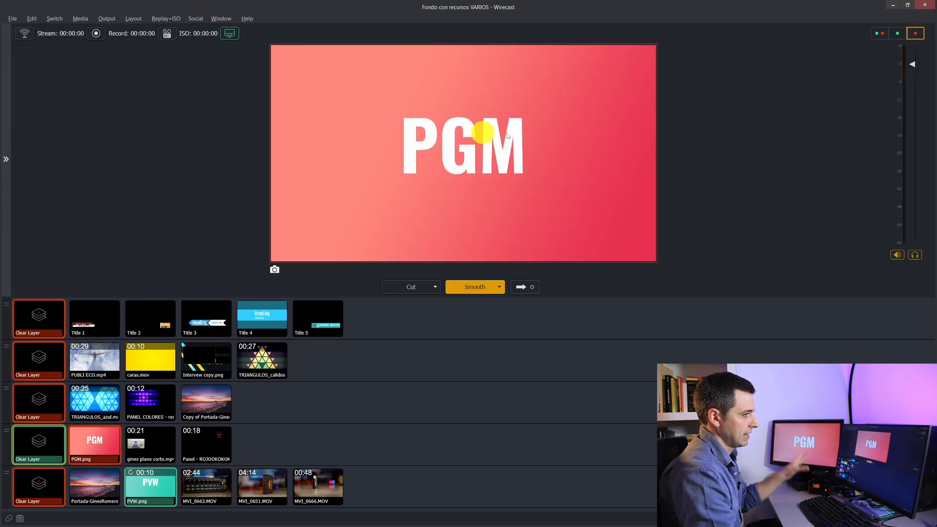
left_click(877, 34)
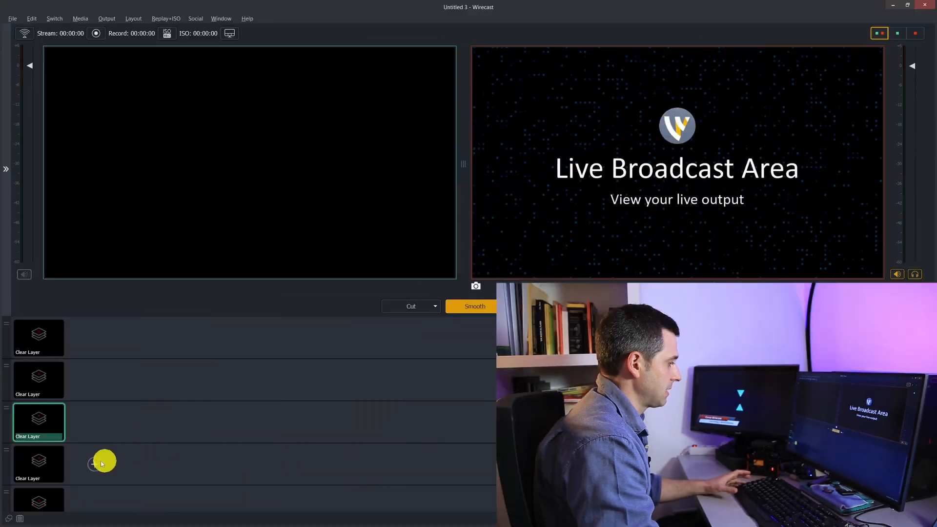
left_click(39, 469)
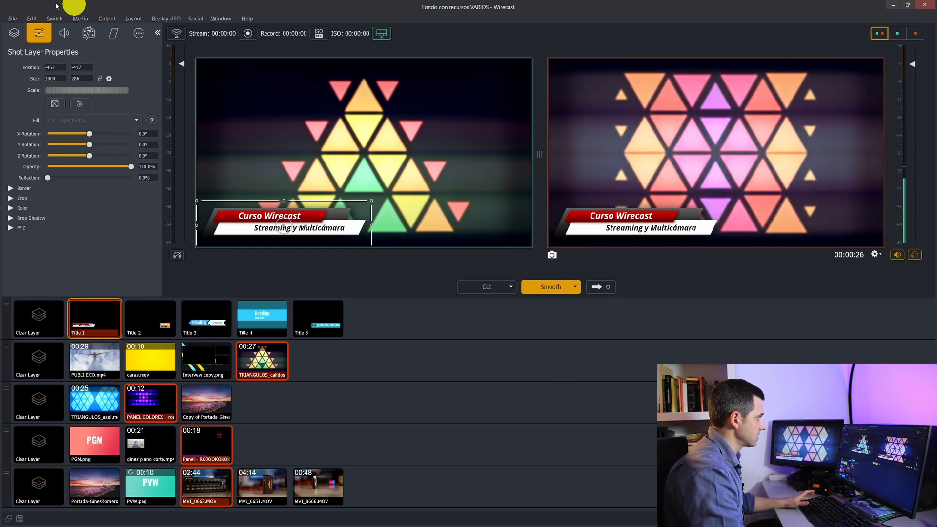
Step: Examine the interface languages offered in the advanced preferences, keeping English
left_click(17, 18)
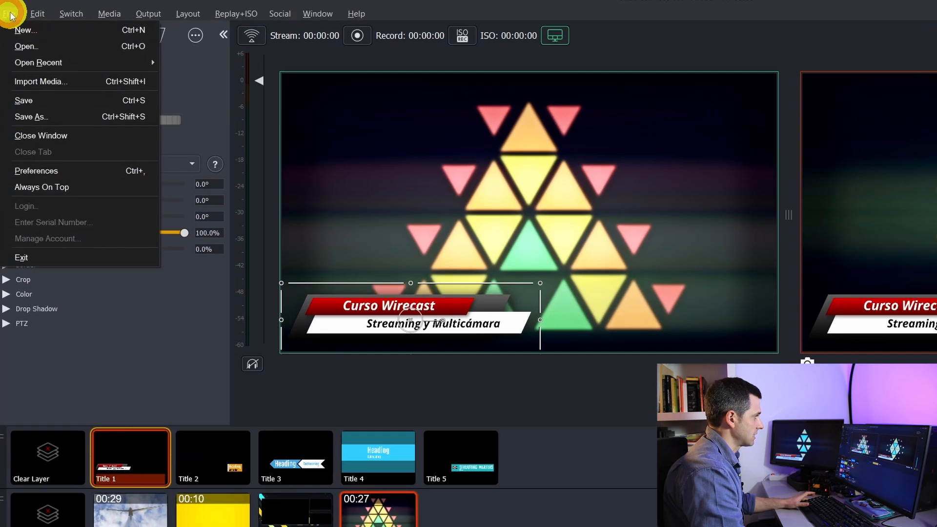
mouse_move(29, 22)
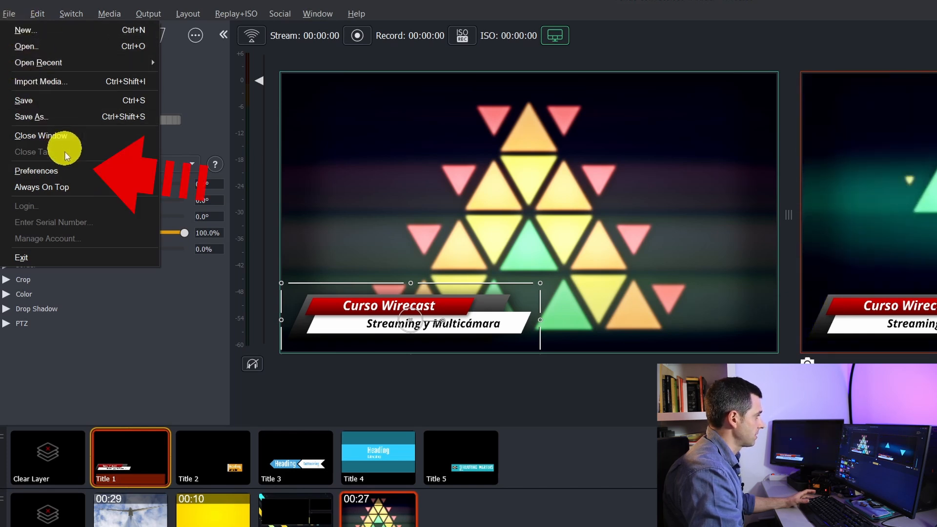
left_click(36, 170)
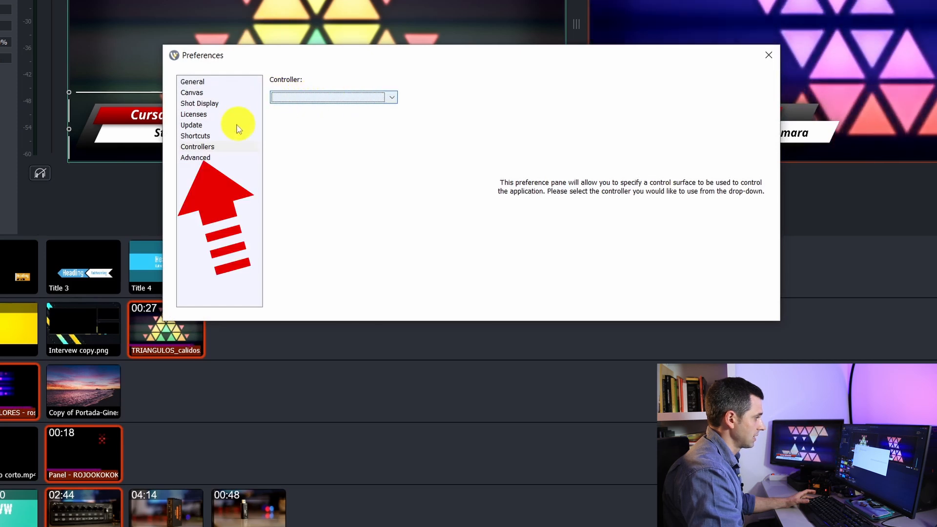
left_click(207, 158)
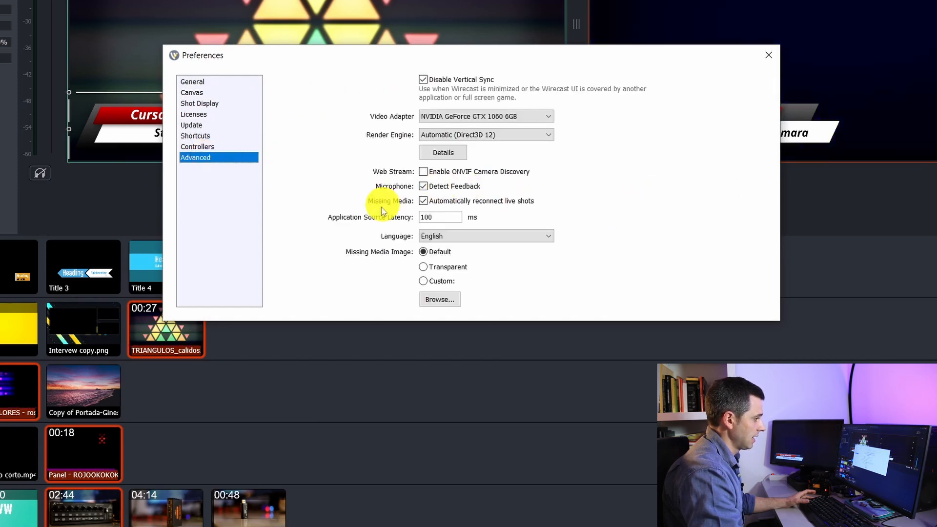
left_click(534, 237)
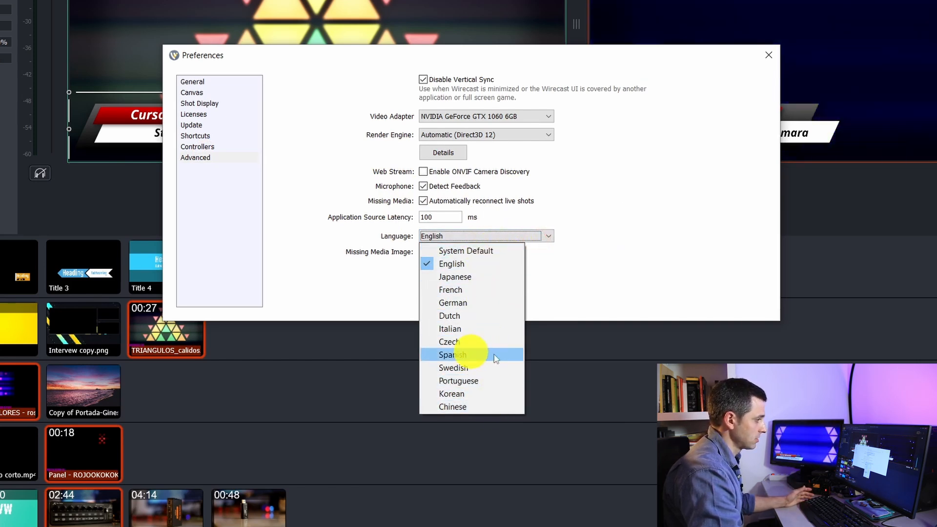
left_click(600, 242)
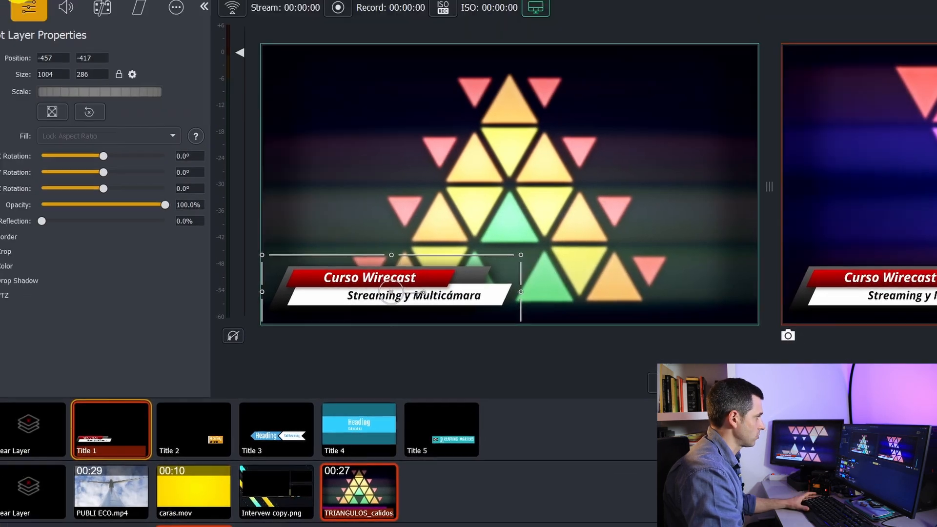
left_click(46, 9)
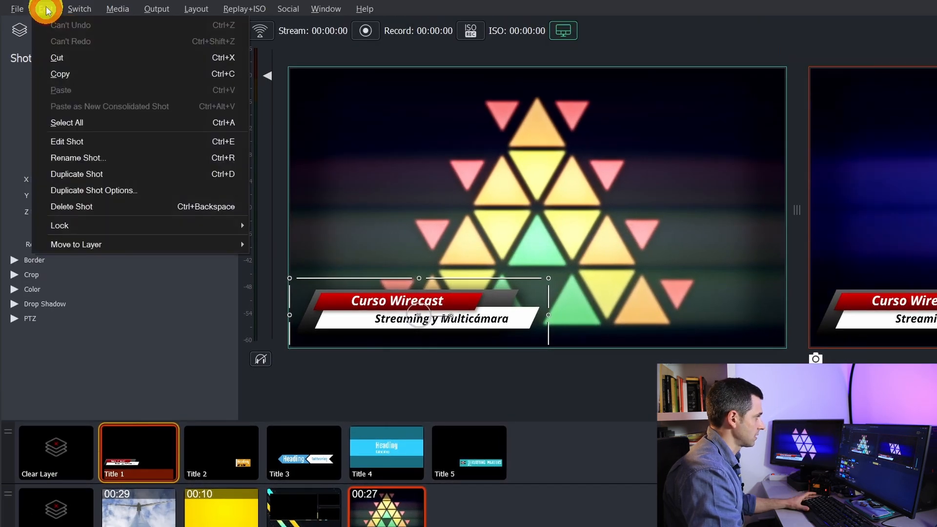
left_click(76, 10)
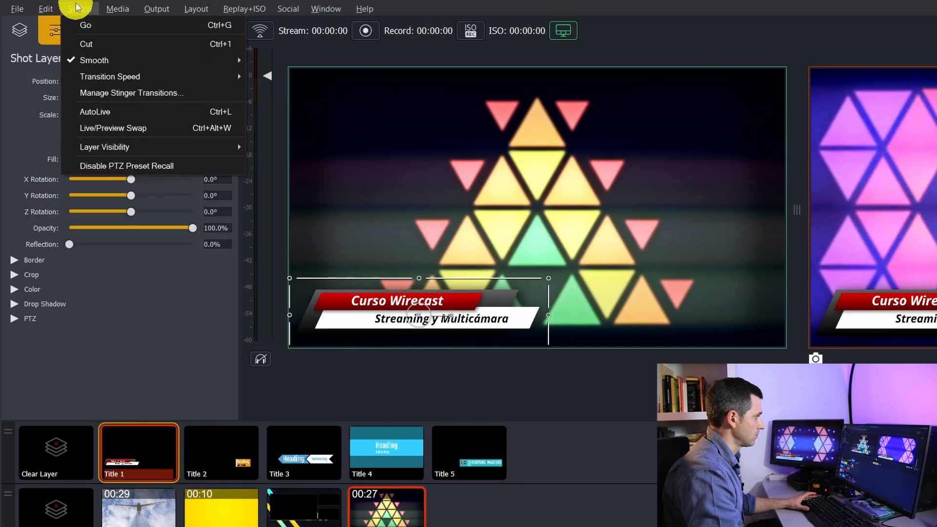
mouse_move(112, 6)
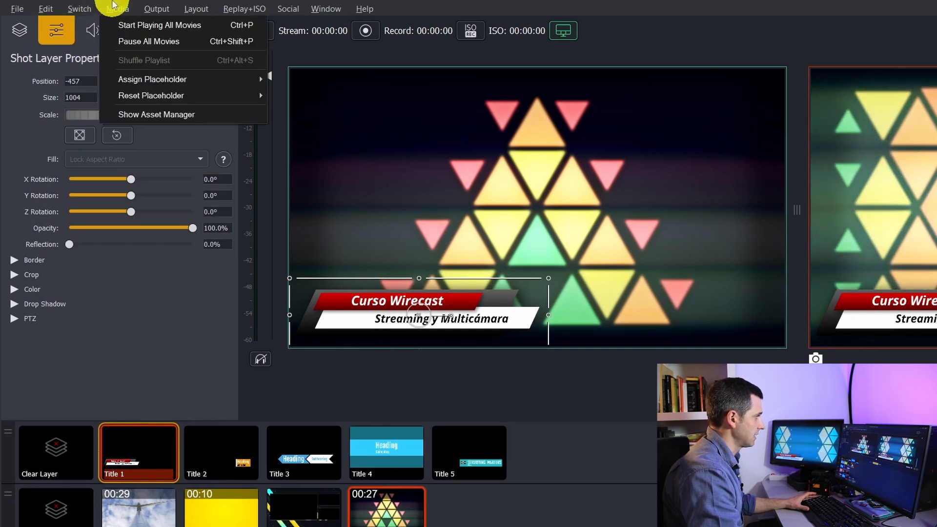
mouse_move(156, 9)
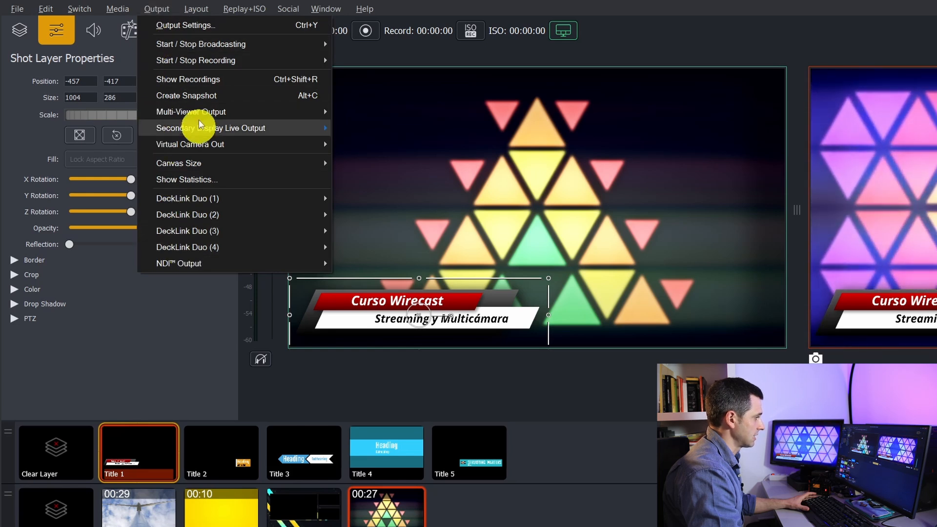
mouse_move(311, 10)
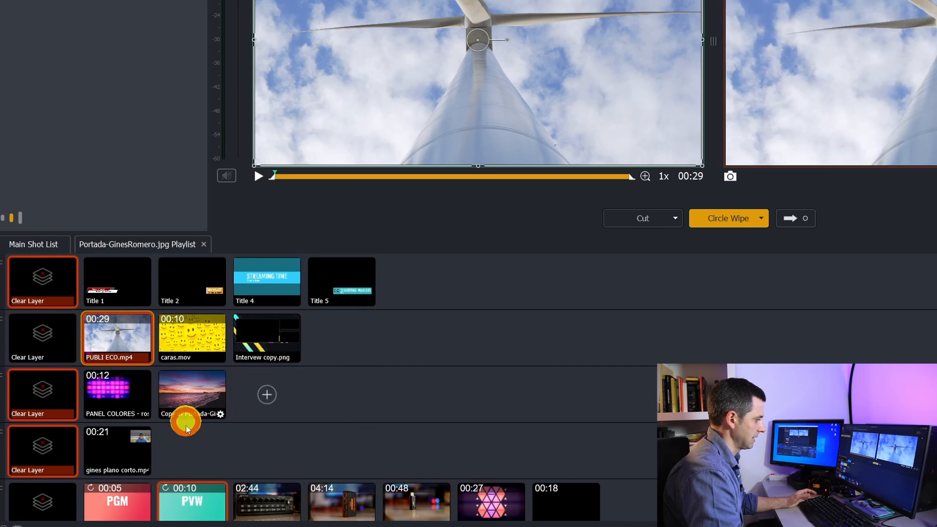
Step: Move the copied sunset picture shot from the third layer to the fourth layer and look through its shot options
mouse_move(187, 428)
left_mouse_down()
mouse_move(232, 431)
mouse_move(188, 445)
left_mouse_up()
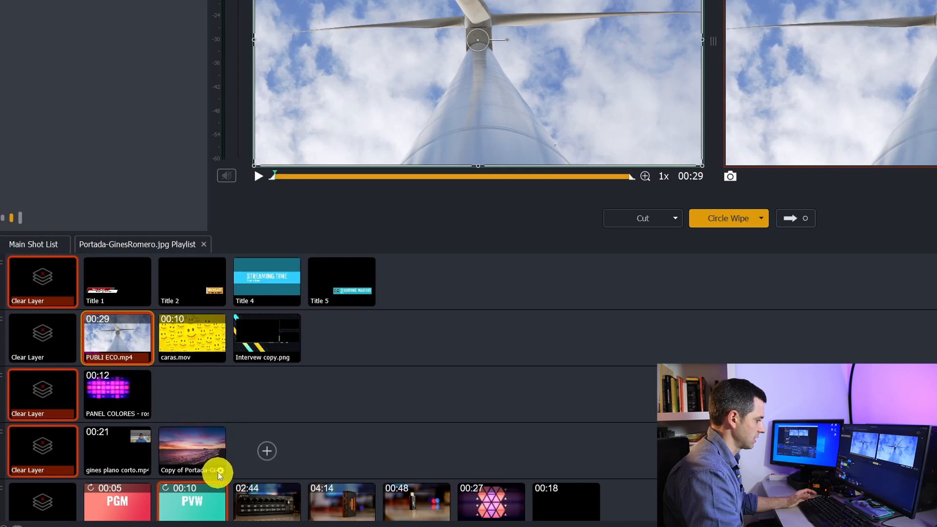
left_click(220, 471)
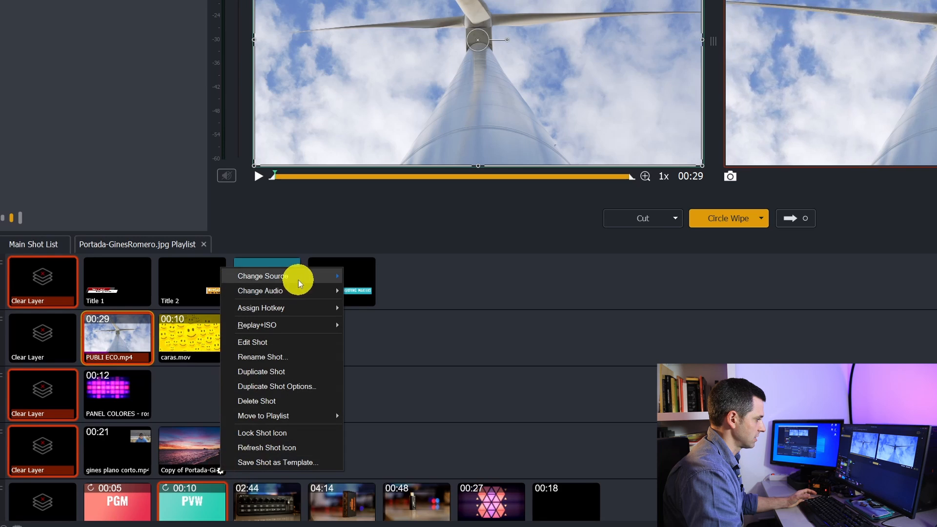
mouse_move(294, 279)
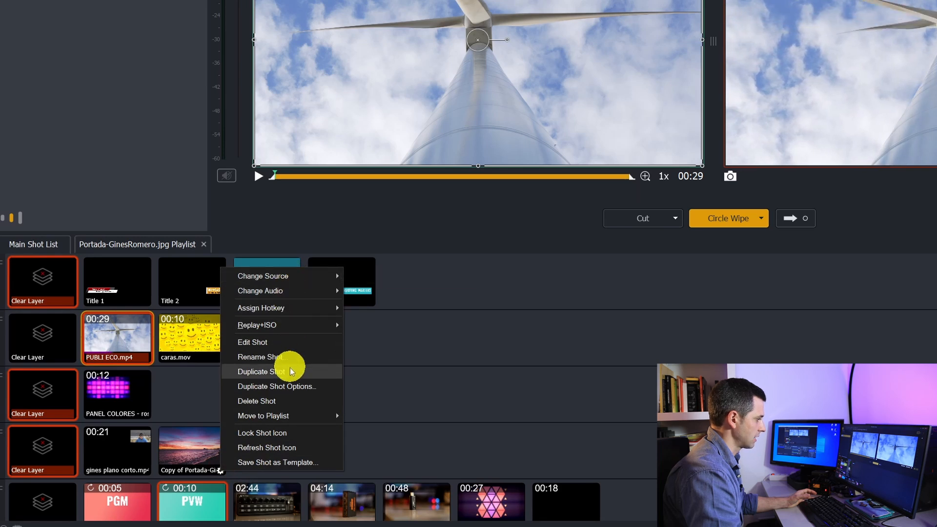
left_click(168, 305)
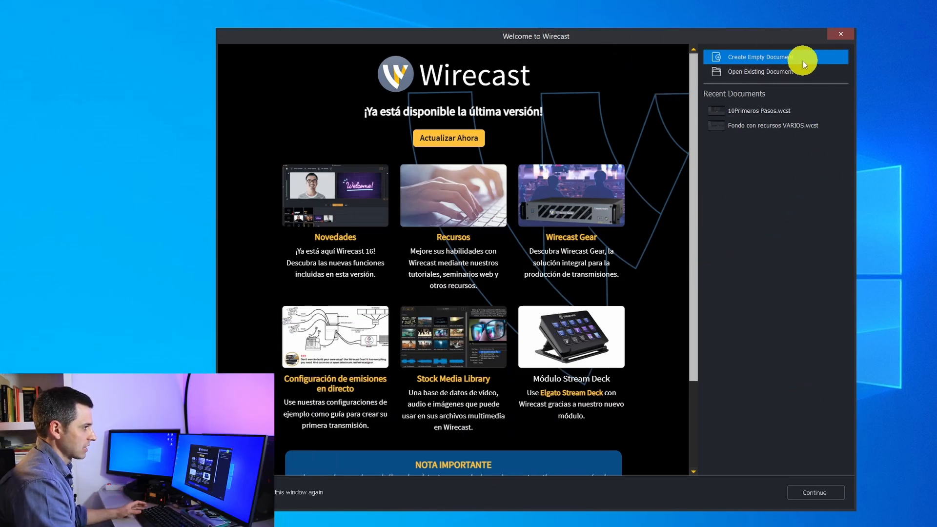
Step: Create an empty document and check the canvas size options for new documents in the preferences, keeping 1080p (1920x1080)
left_click(771, 56)
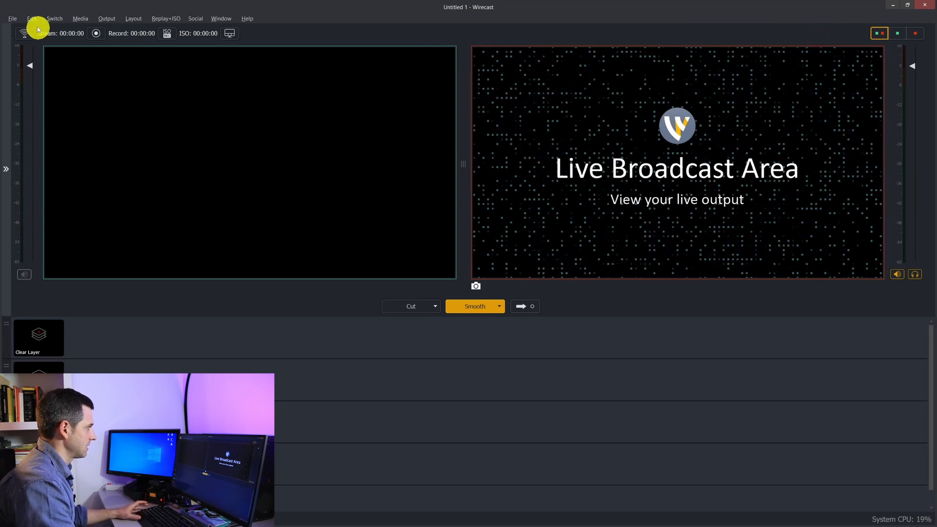
left_click(13, 19)
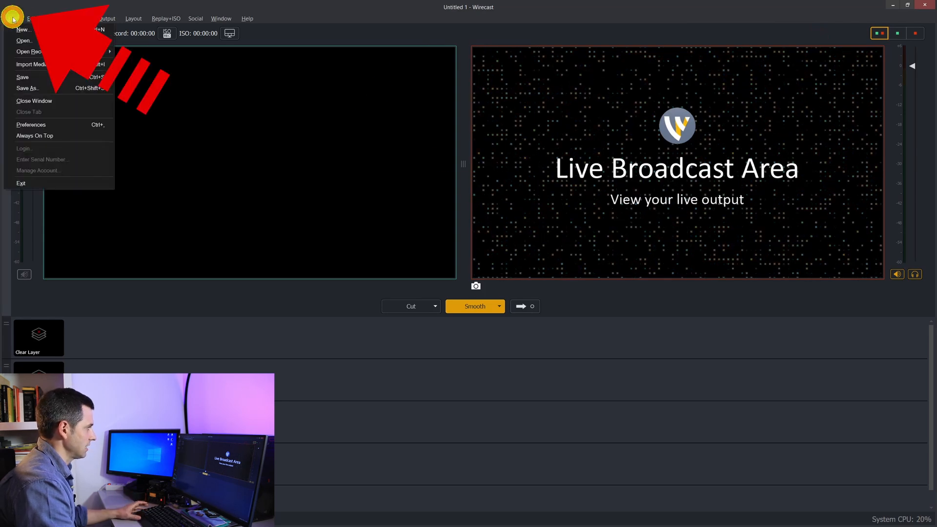
left_click(31, 125)
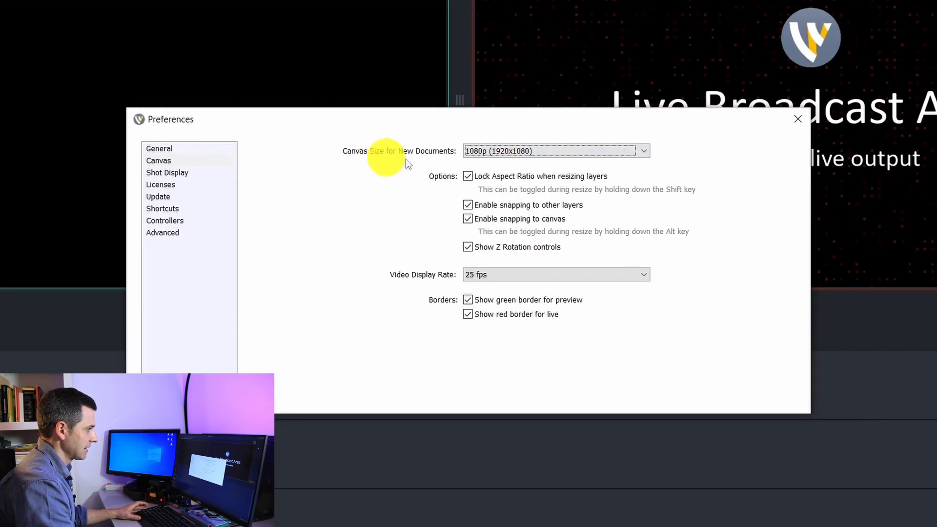
left_click(644, 149)
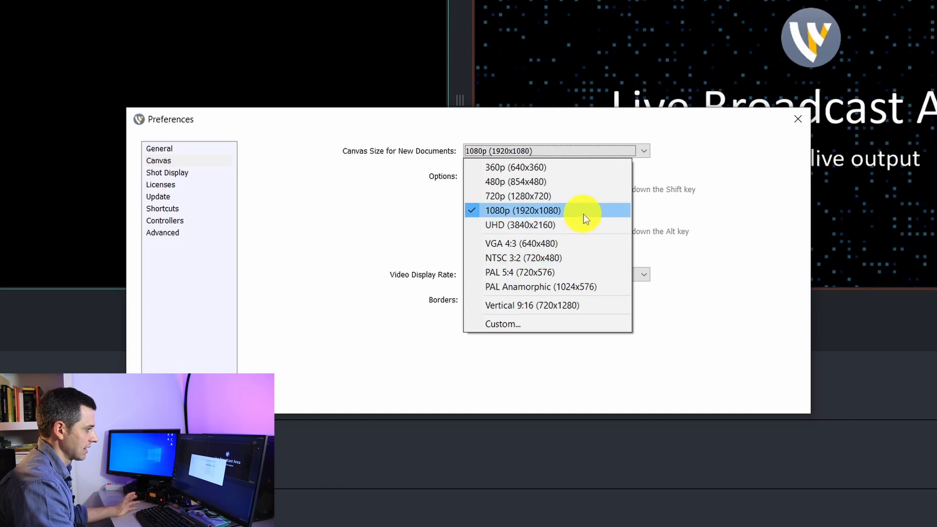
left_click(715, 239)
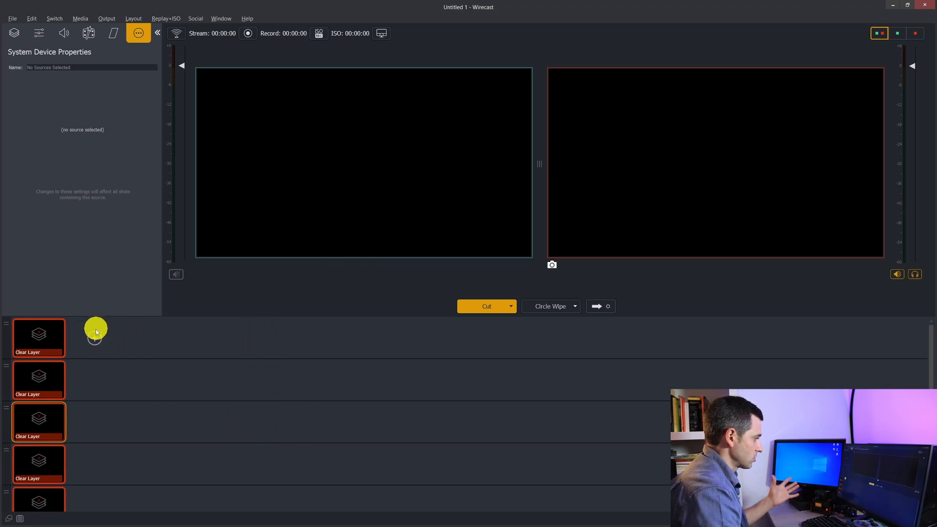
Step: Add the Cam Link 4K video capture device as a shot on Main Layer 3
left_click(95, 422)
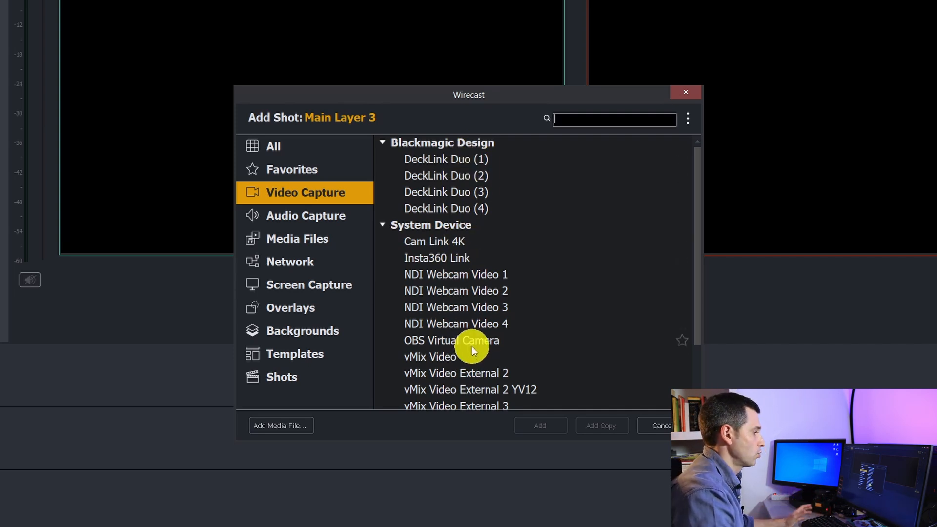
left_click(455, 241)
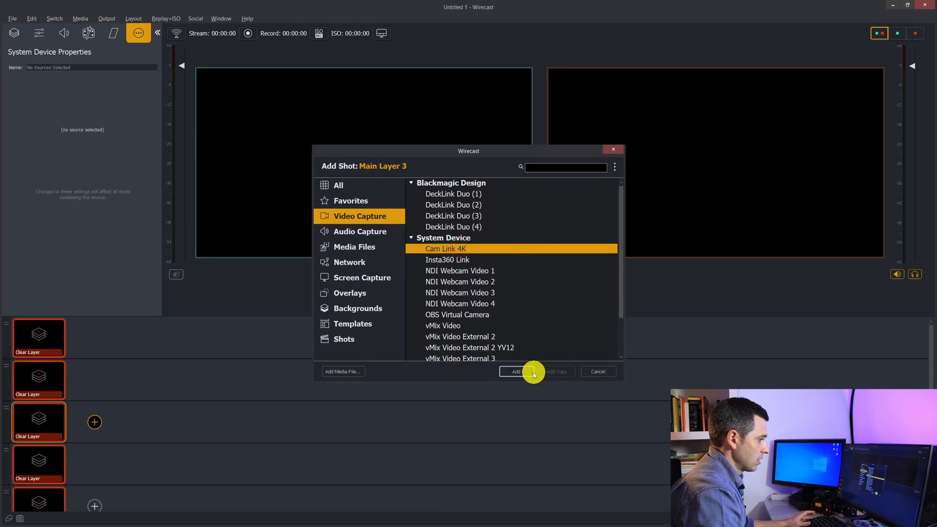
left_click(534, 374)
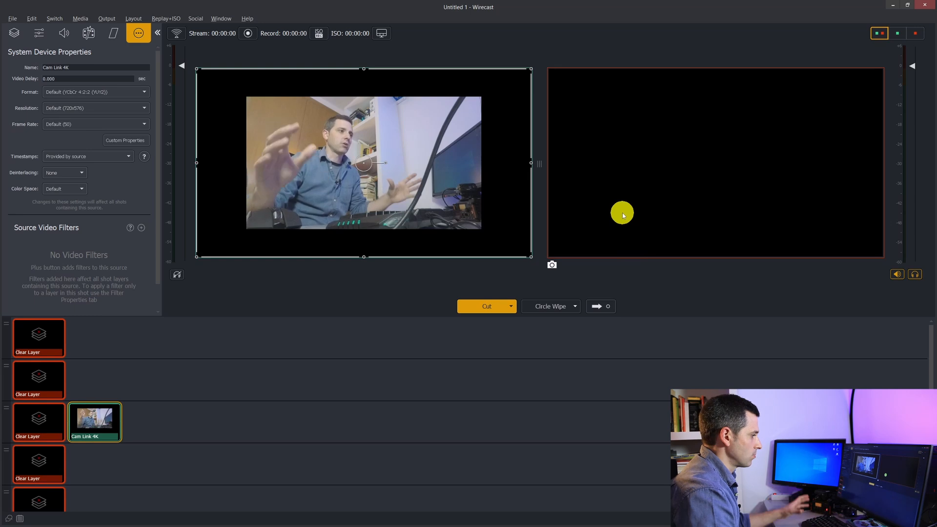
Step: Switch to the VIDEOS folder in File Explorer and add the TRIANGULOS_azul and TRIANGULOS_calidos videos to the third layer
mouse_move(80, 324)
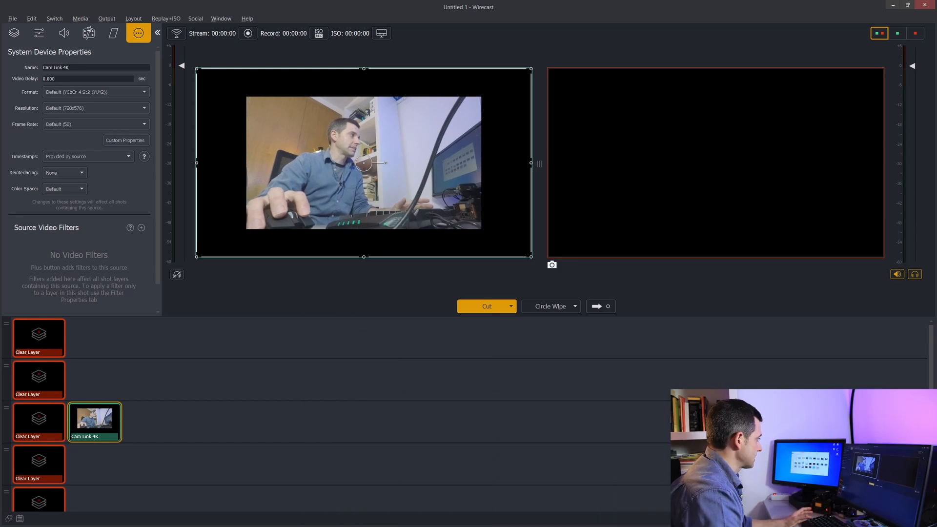
key("alt+Tab")
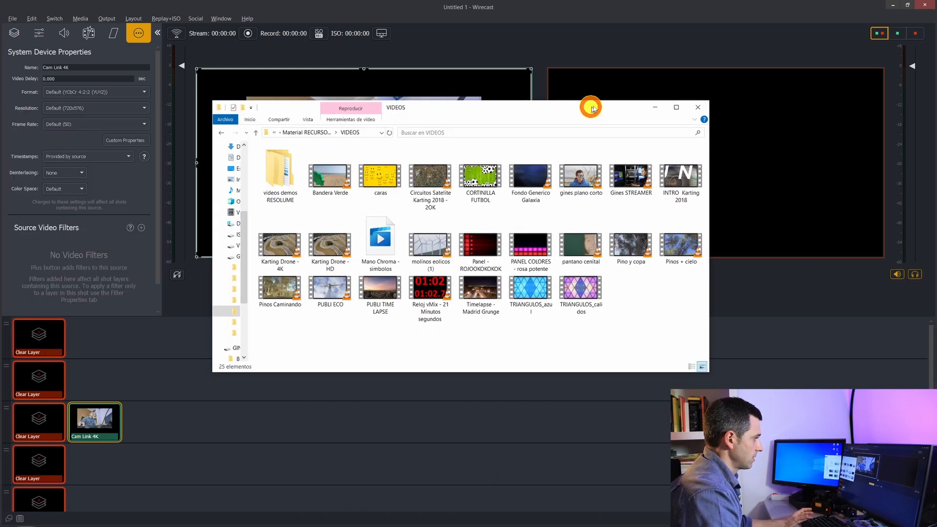
left_click_drag(592, 104, 661, 93)
left_click_drag(603, 281, 146, 422)
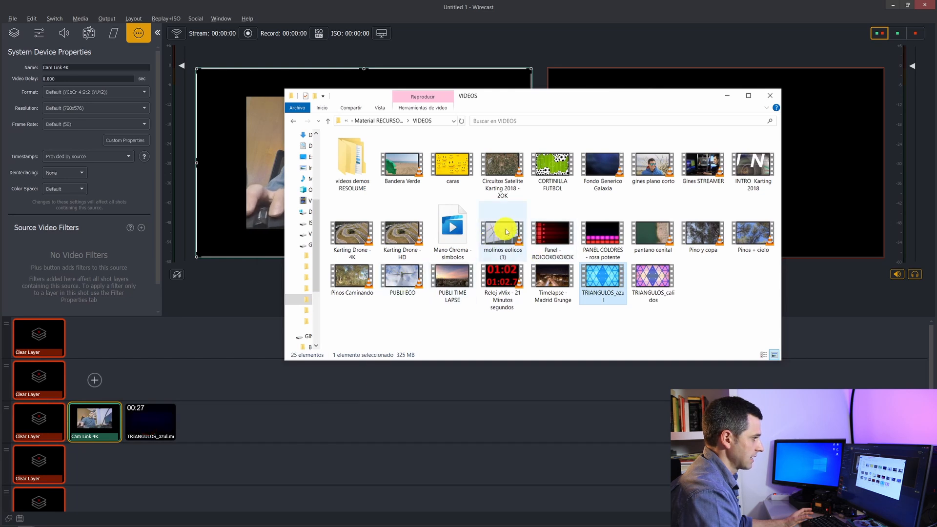
left_click_drag(653, 279, 262, 424)
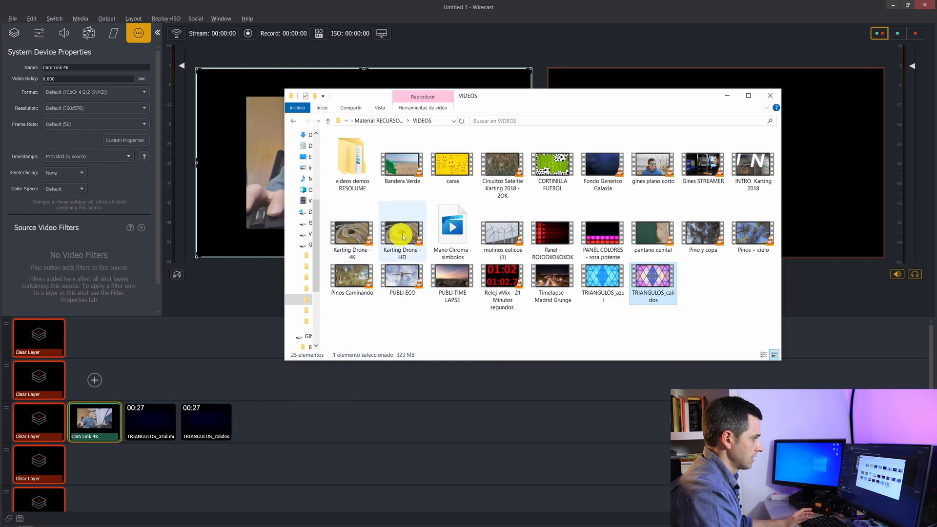
Step: Add the Karting Drone - HD video to the fourth layer and move the TRIANGULOS_calidos shot there beside it
left_click_drag(402, 233, 243, 471)
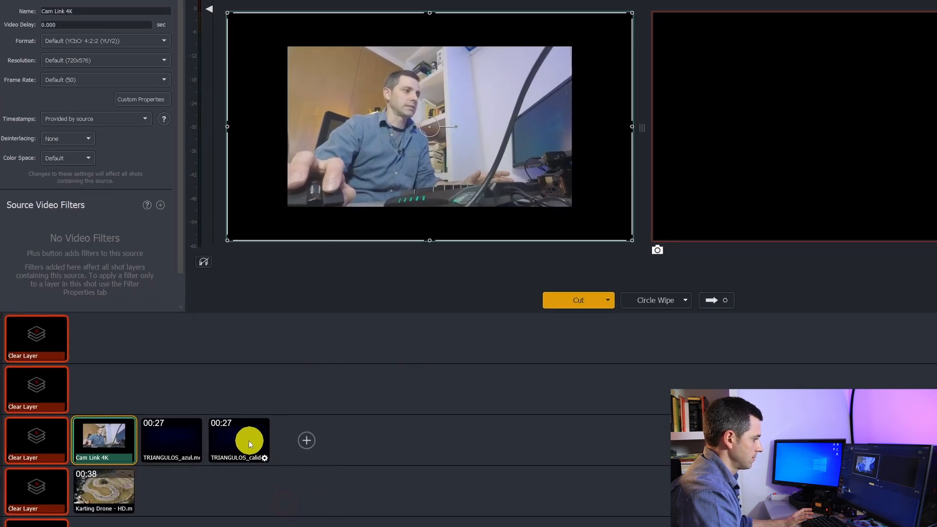
left_click_drag(220, 429, 198, 484)
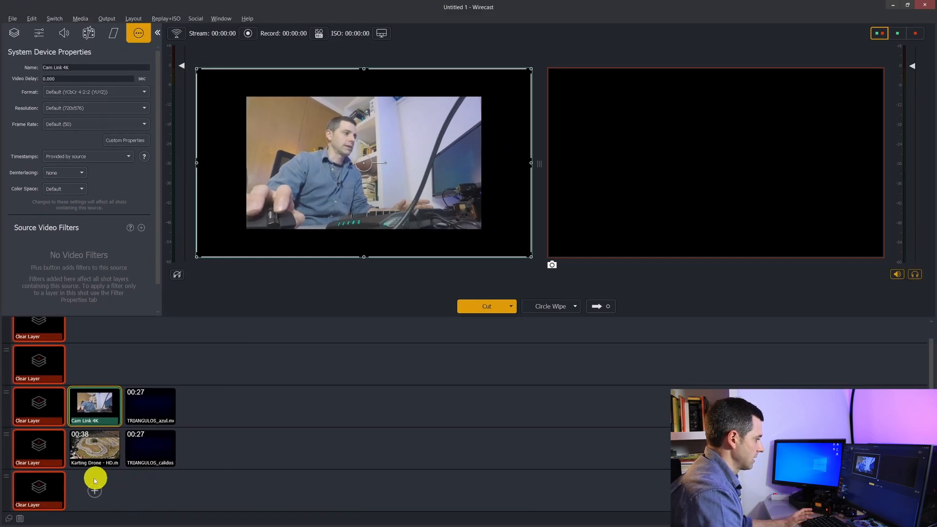
Step: Add the Micrófono (Insta360 Link) audio capture device as a shot on Main Layer 5
left_click(94, 490)
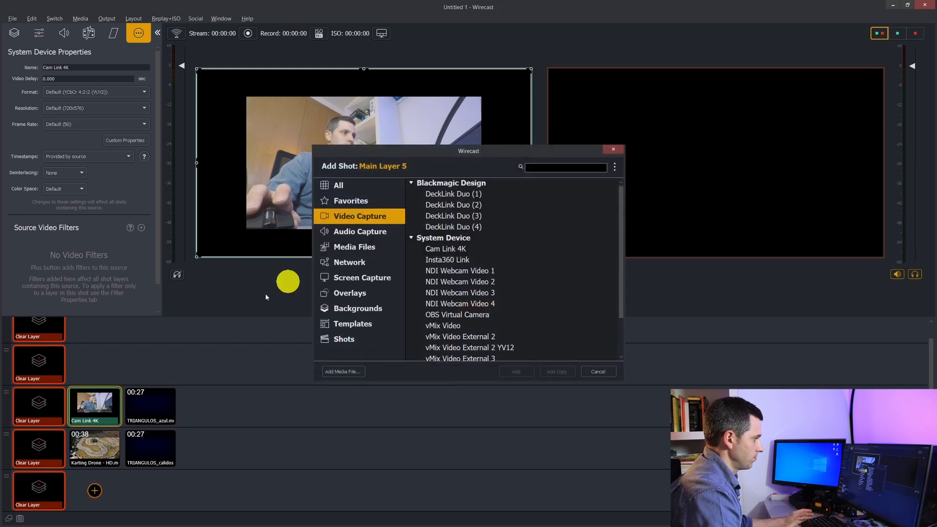
left_click(387, 233)
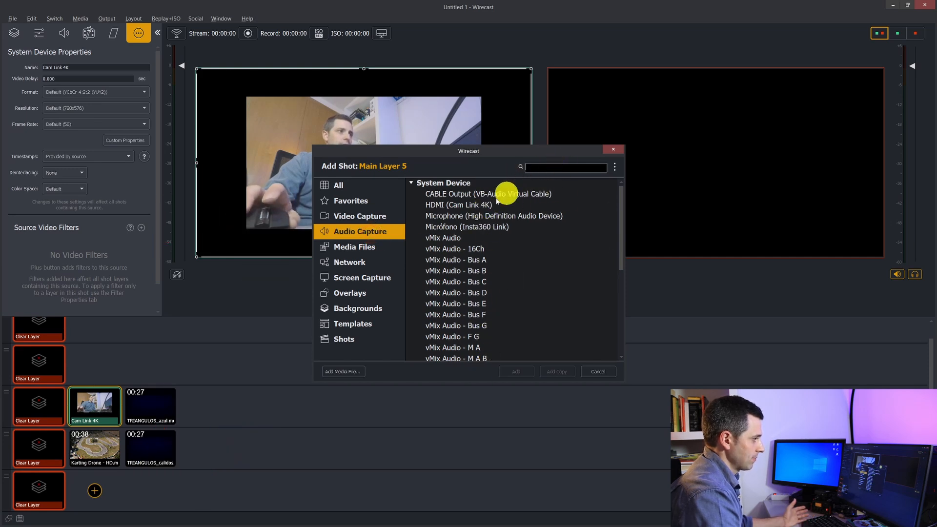
left_click(459, 228)
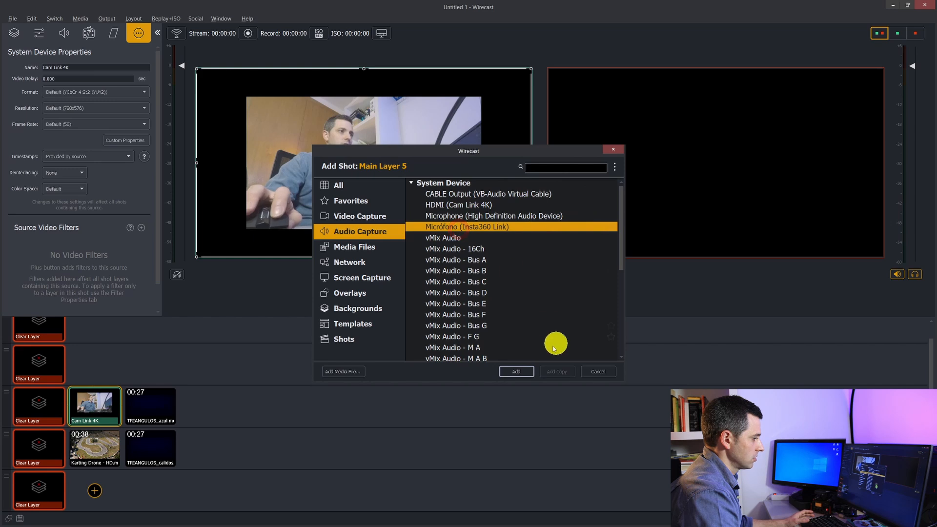
left_click(517, 371)
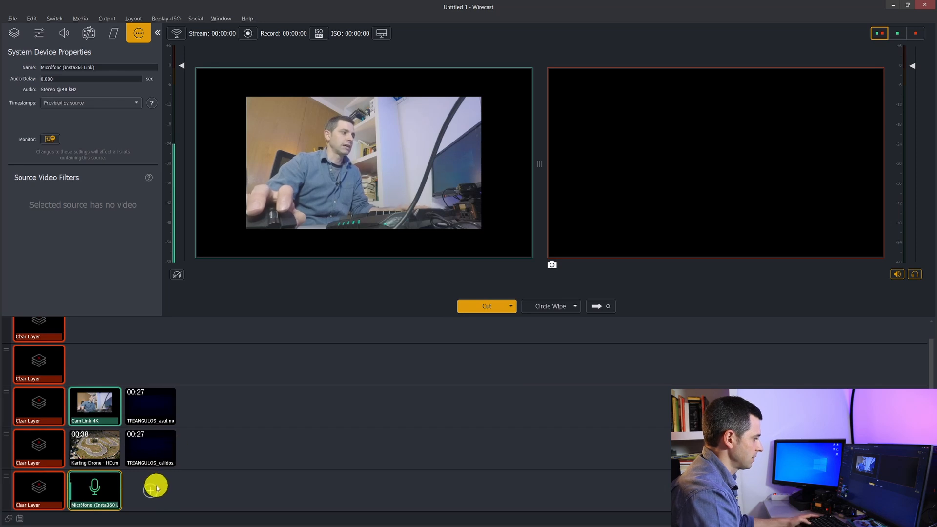
Step: Switch to File Explorer, add the In Da House (Original) audio track to the fifth layer, and select that shot for the preview
key("alt+Tab")
left_click_drag(330, 265, 176, 488)
left_click(235, 473)
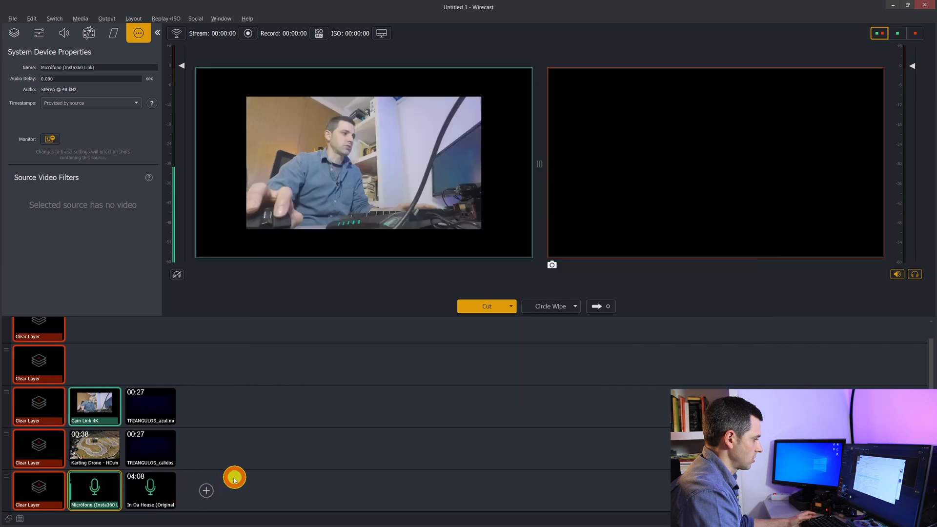
left_click(142, 492)
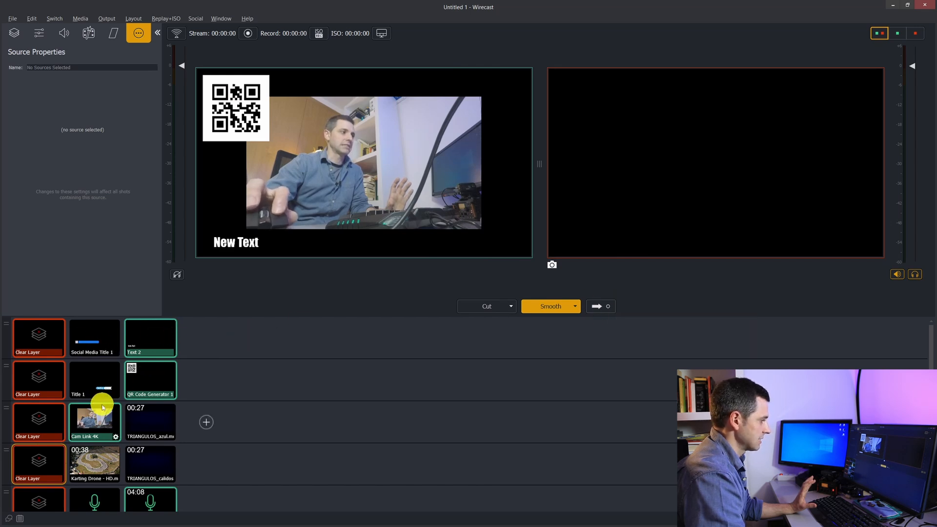
Step: Send the previewed camera, text, QR code and audio shots live, and set all five layers to Clear Layer in the preview
left_click(600, 306)
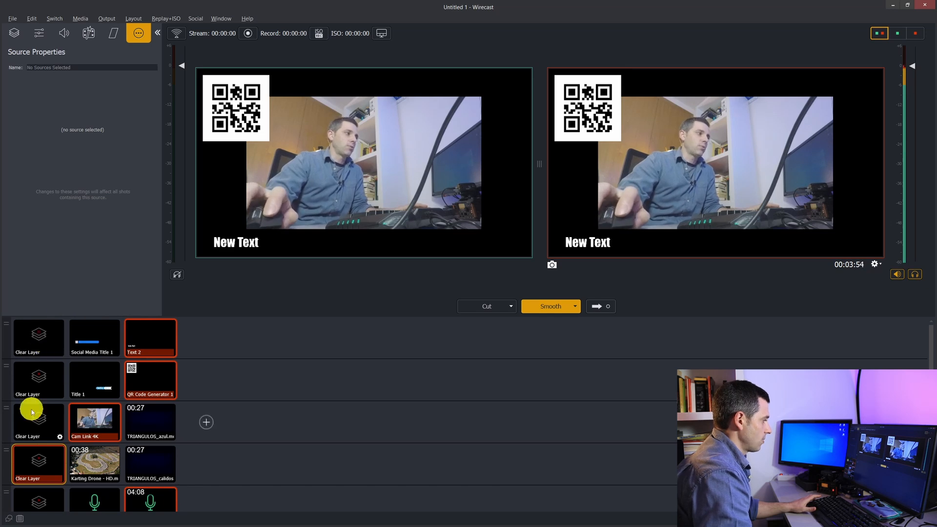
left_click(49, 342)
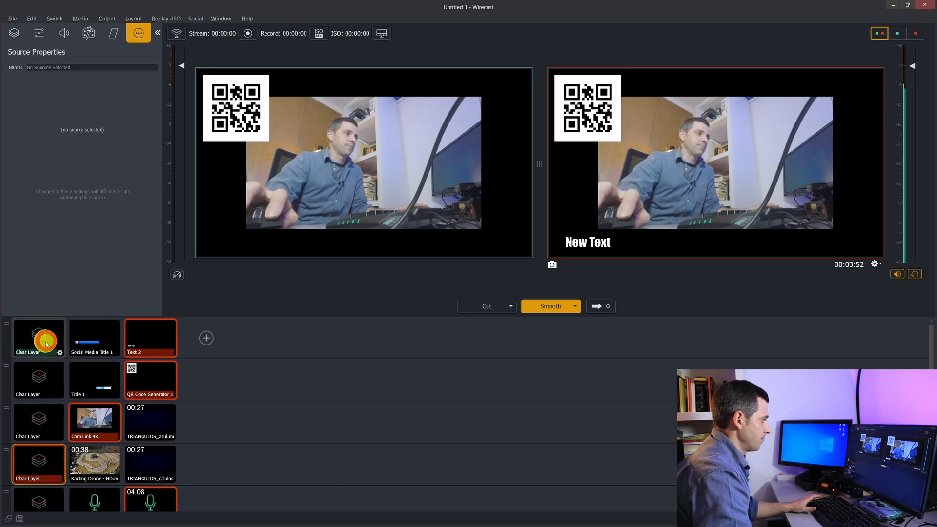
left_click(38, 369)
left_click(38, 416)
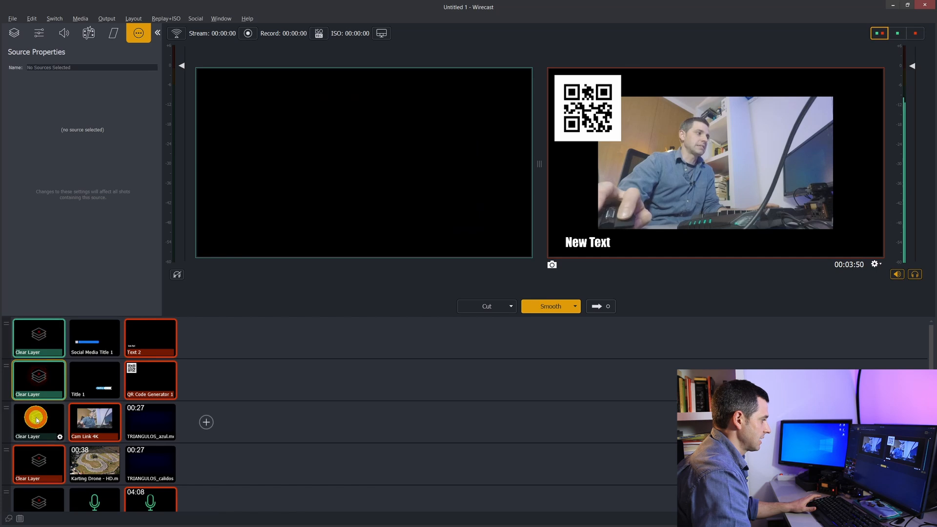
left_click(36, 467)
left_click(37, 495)
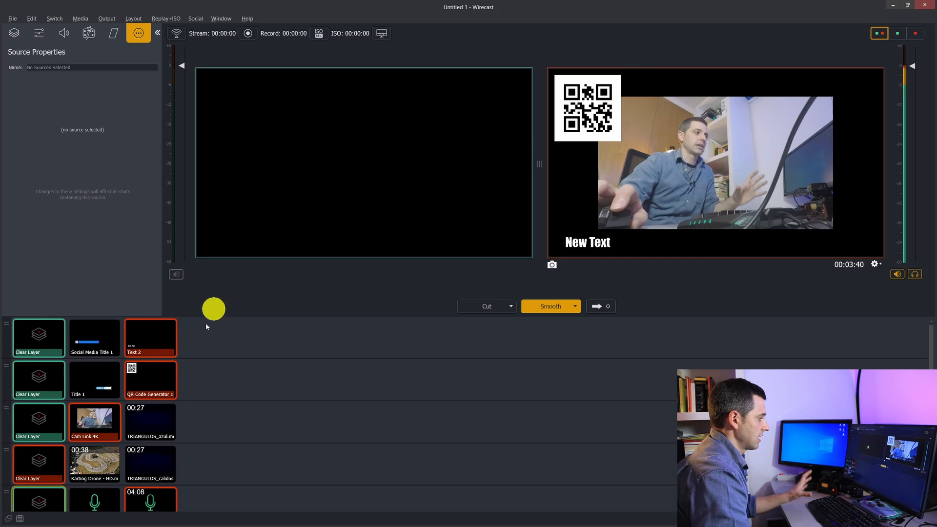
Step: Load the TRIANGULOS_azul video and Social Media Title 1 into the preview and take them live with the Smooth transition
left_click(149, 423)
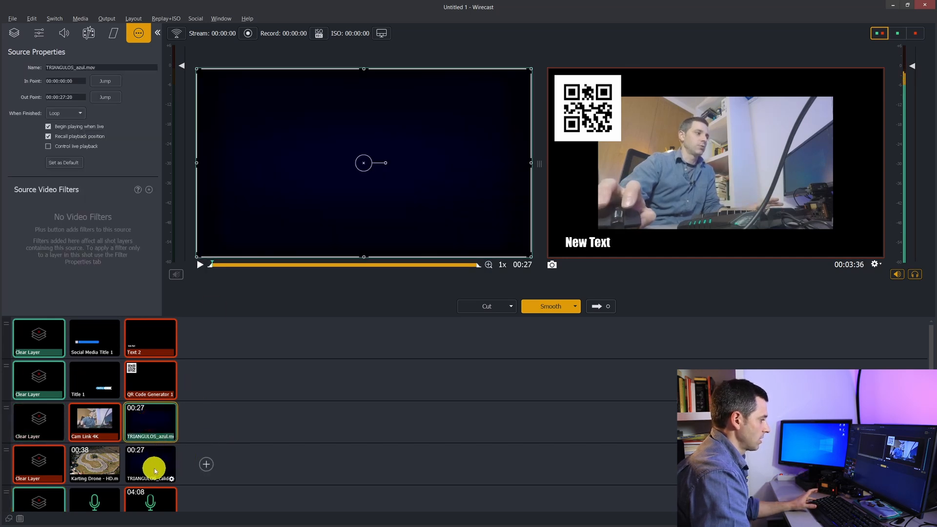
left_click(102, 342)
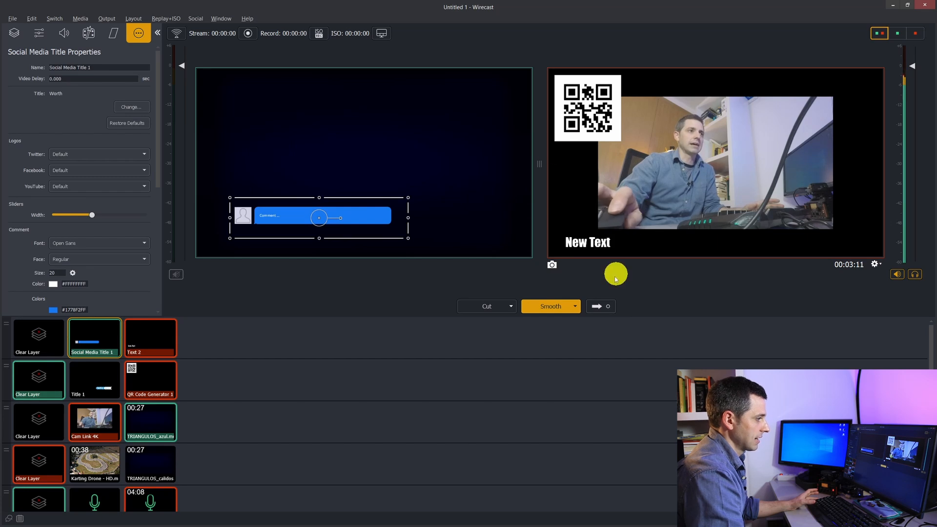
left_click(605, 307)
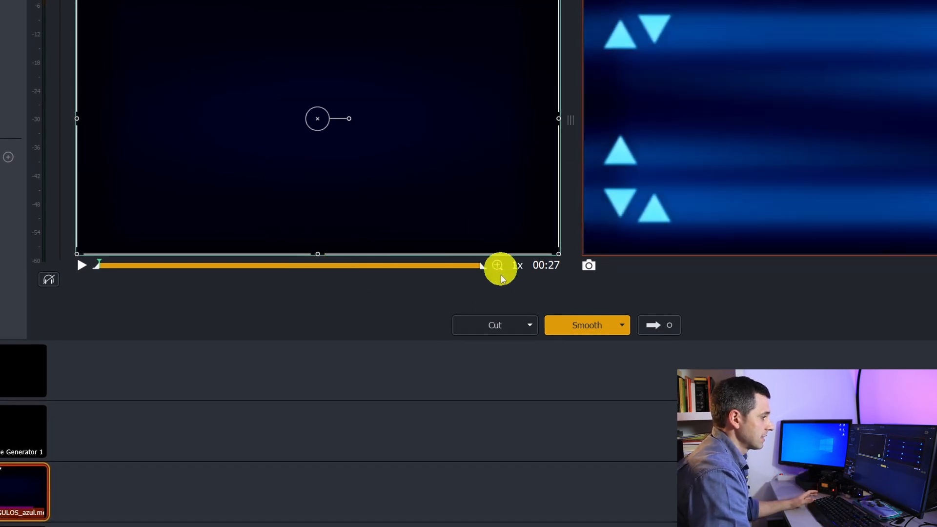
Step: Activate the Cut transition and take the Karting Drone - HD video live with the third layer cleared
left_click(502, 325)
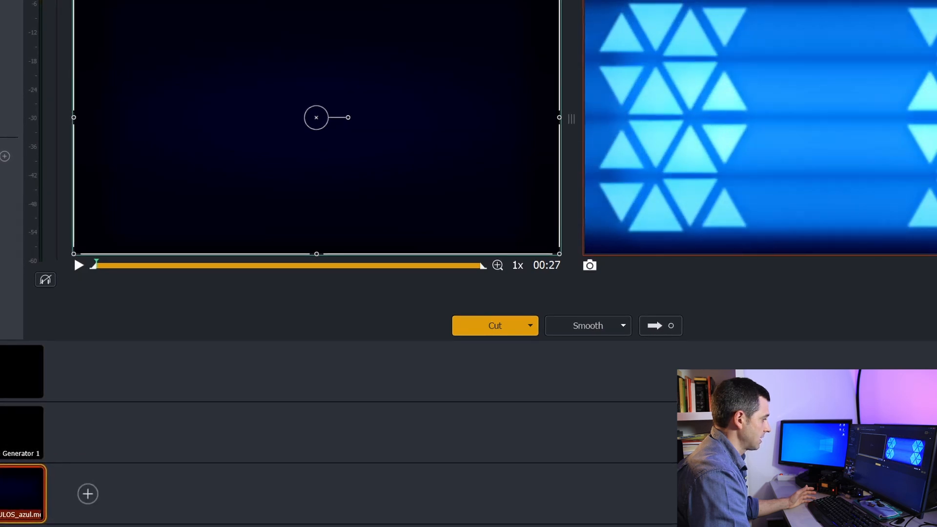
left_click(1, 498)
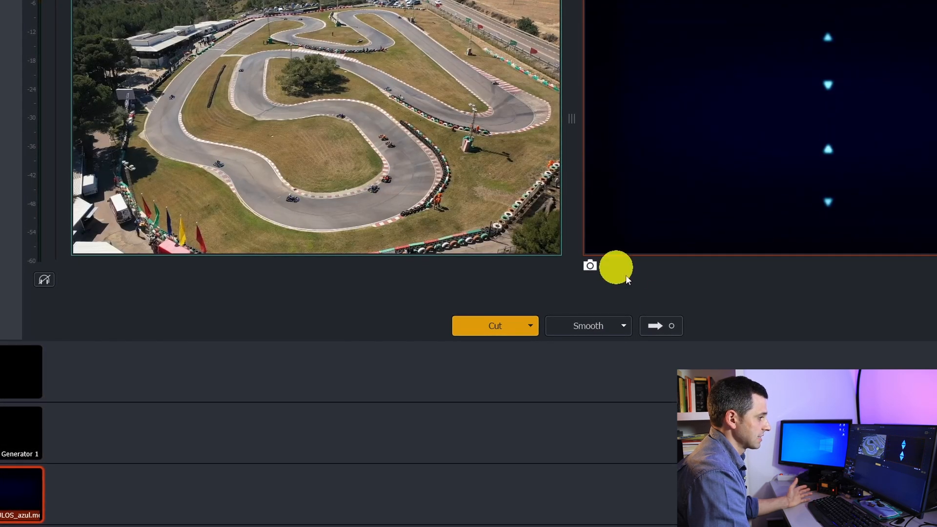
left_click(661, 326)
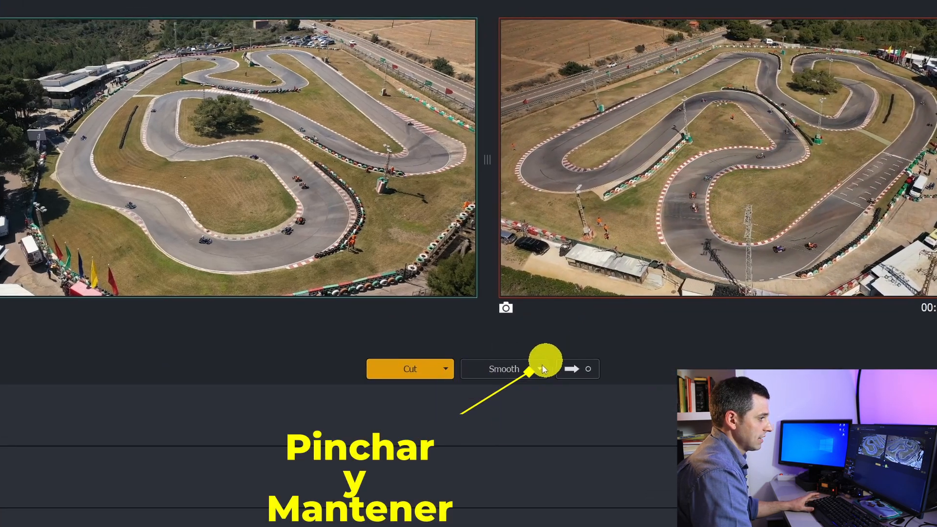
Step: Change the Smooth transition to RGB Channels and the Cut transition to Grid Wipe, with RGB Channels as the active one
left_click_drag(540, 370, 516, 373)
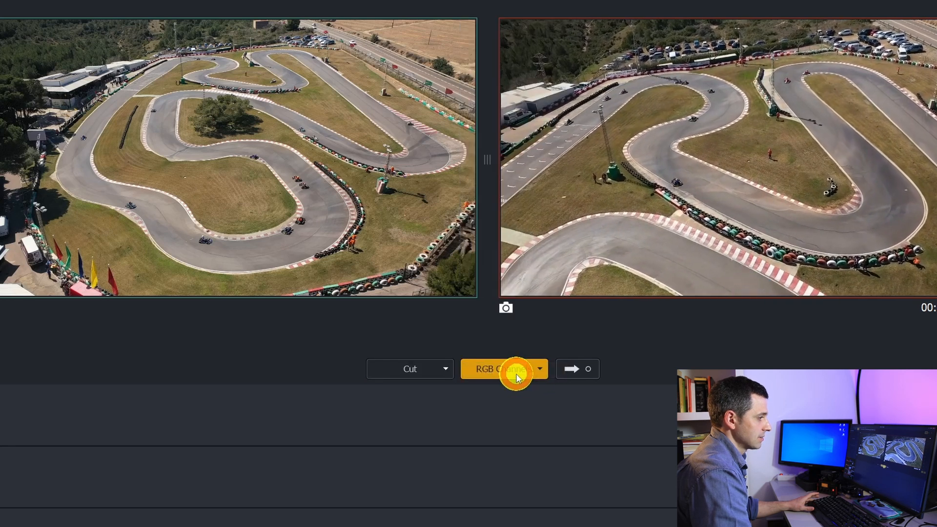
left_click_drag(442, 367, 442, 215)
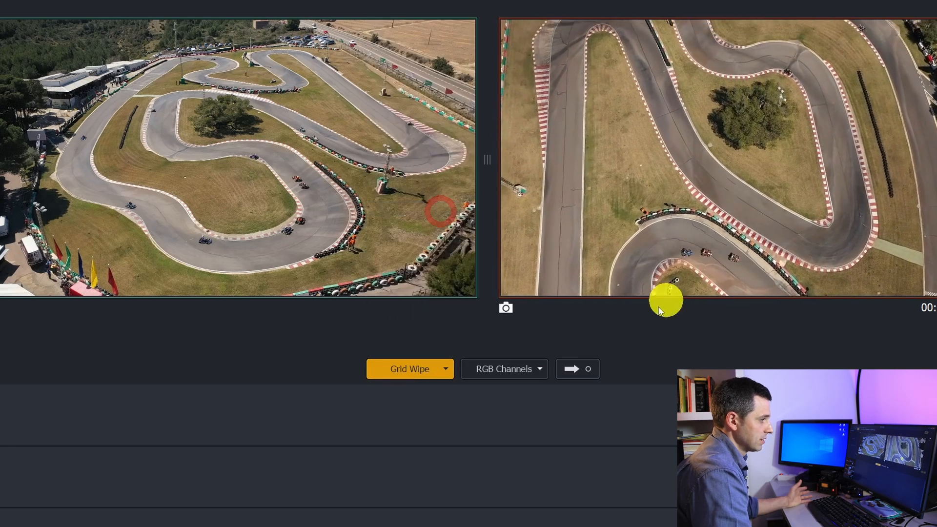
left_click(507, 367)
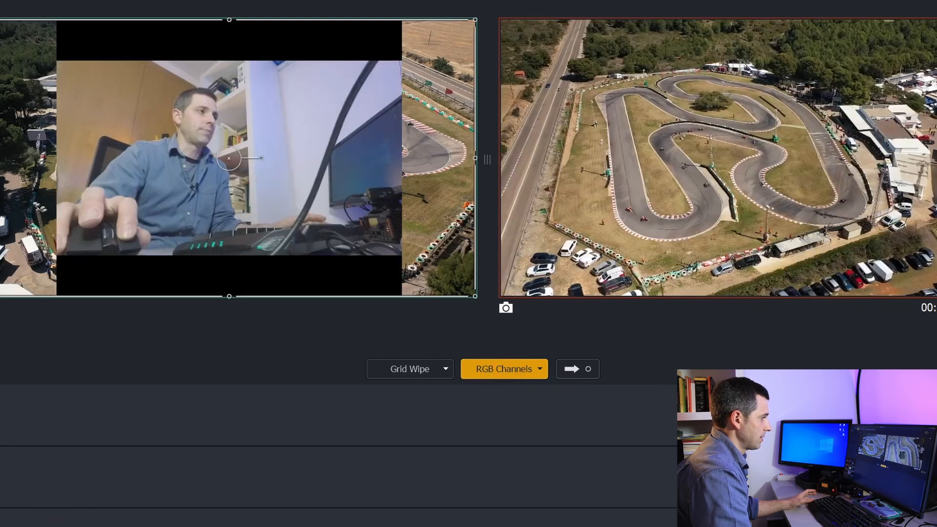
Step: Take the Cam Link 4K shot live with RGB Channels and the Karting Drone - HD video live with Grid Wipe
left_click(3, 525)
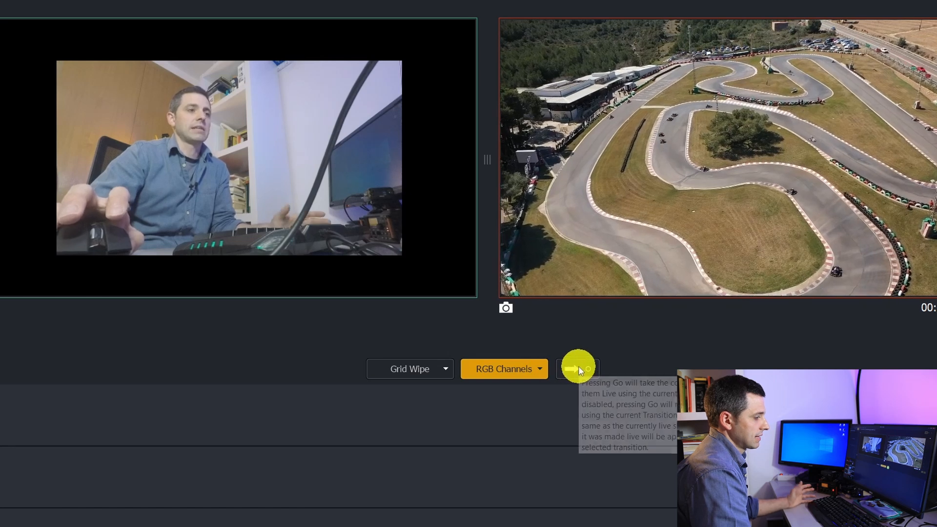
left_click(581, 374)
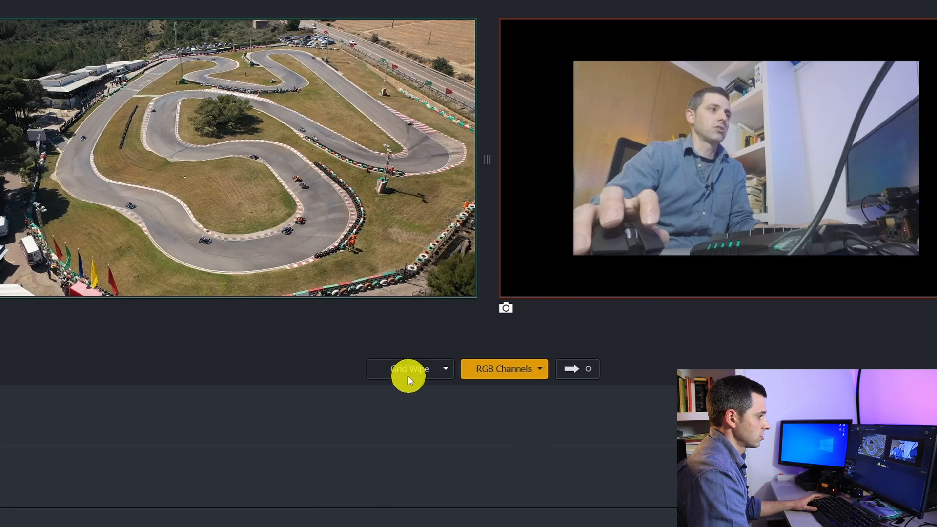
left_click(414, 369)
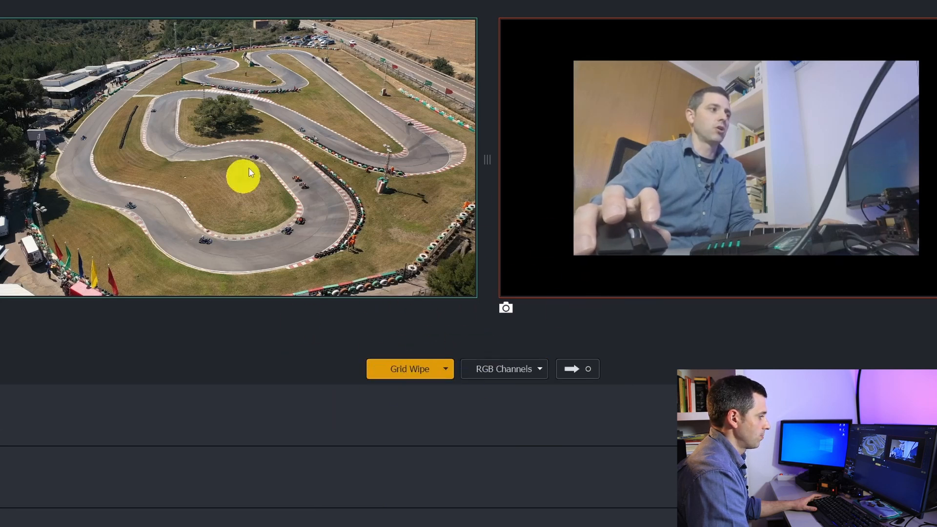
left_click(576, 369)
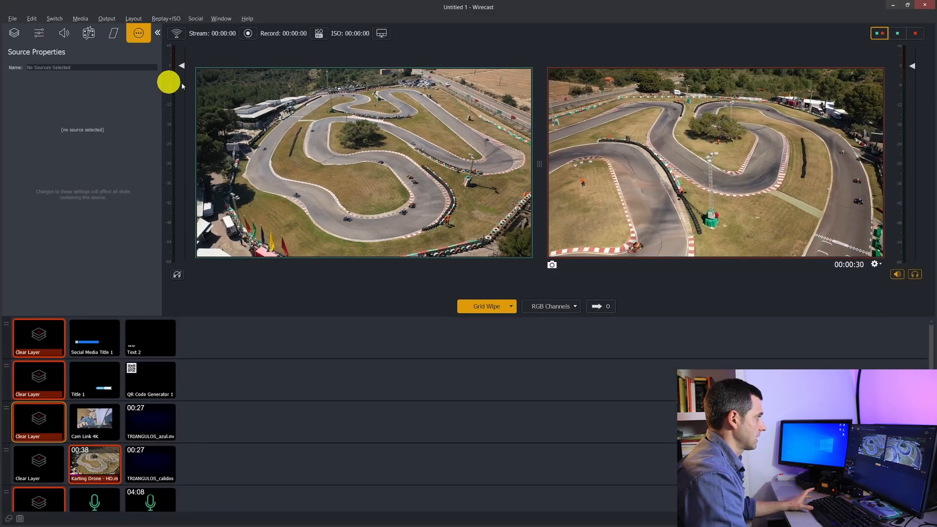
Step: Open the shortcuts section of the preferences and review the keyboard shortcuts of the Output Menu commands
left_click(13, 19)
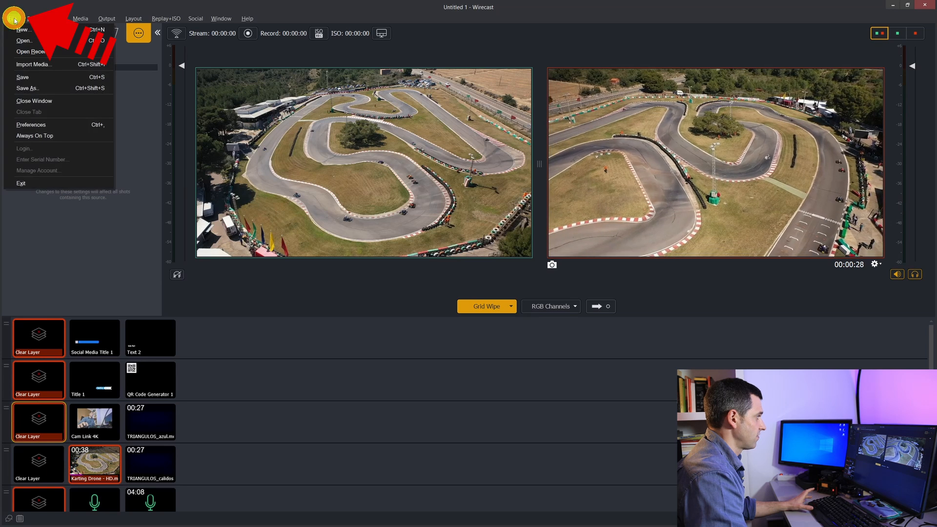
left_click(48, 125)
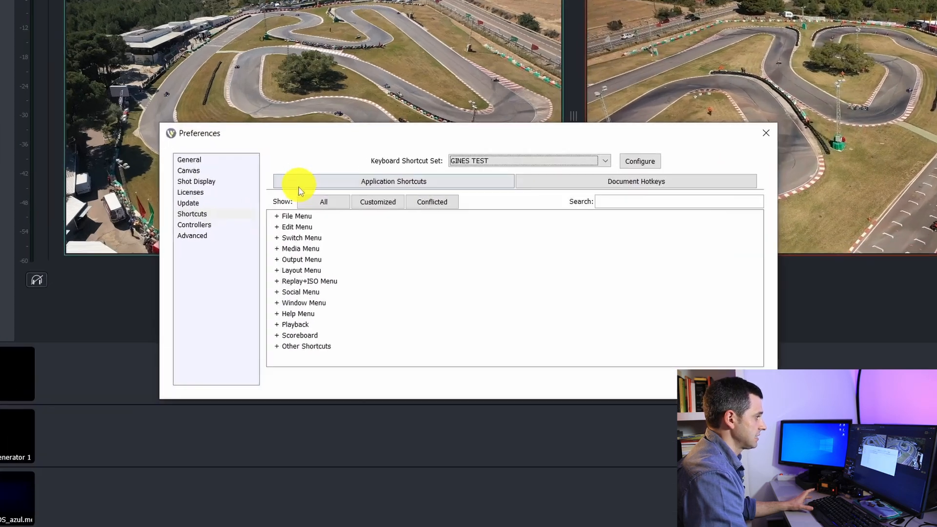
left_click(270, 223)
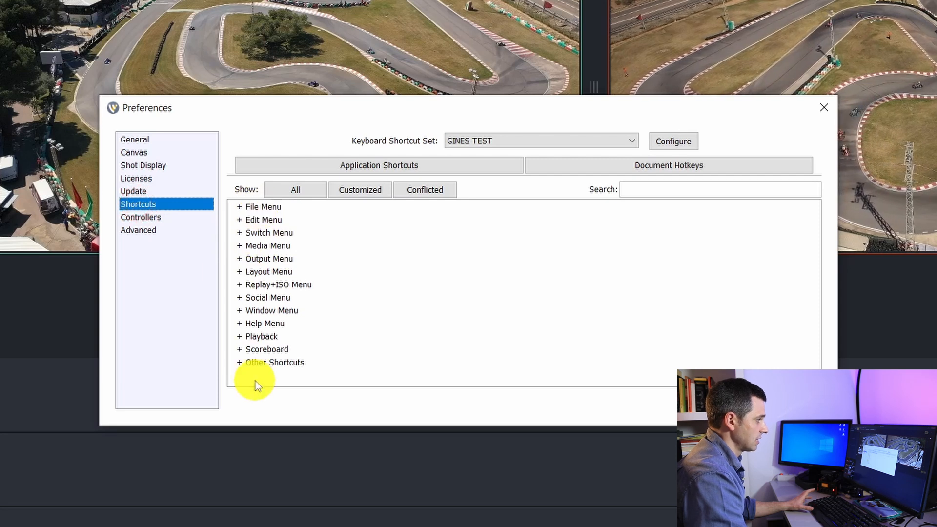
left_click(239, 259)
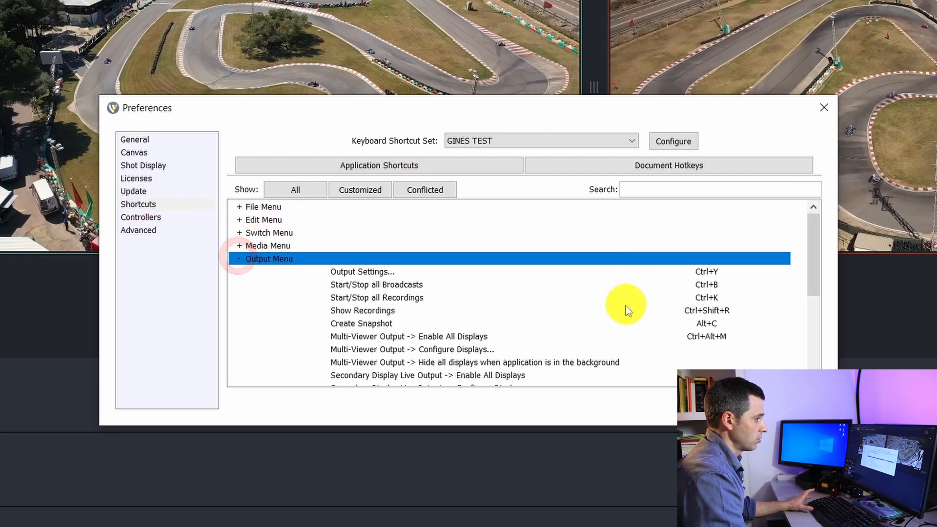
scroll(596, 317, "down", 3)
scroll(597, 308, "up", 3)
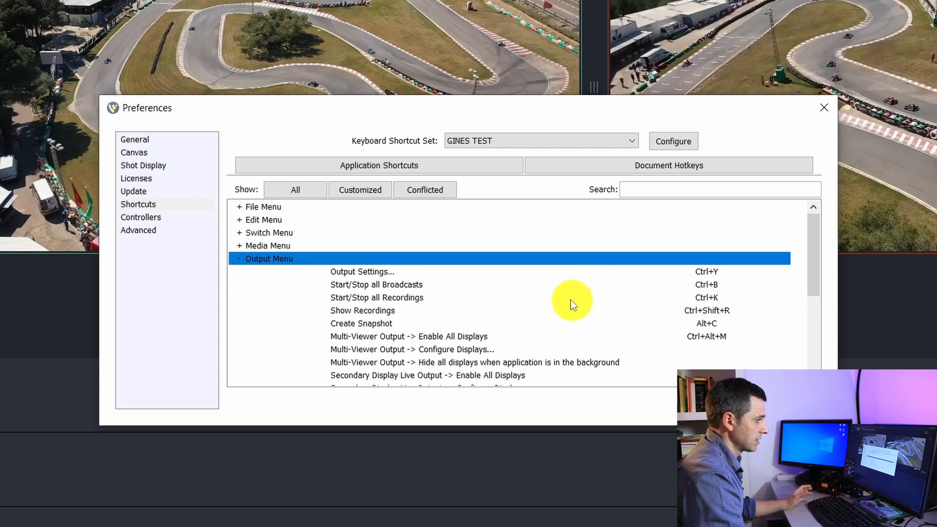
scroll(569, 298, "down", 2)
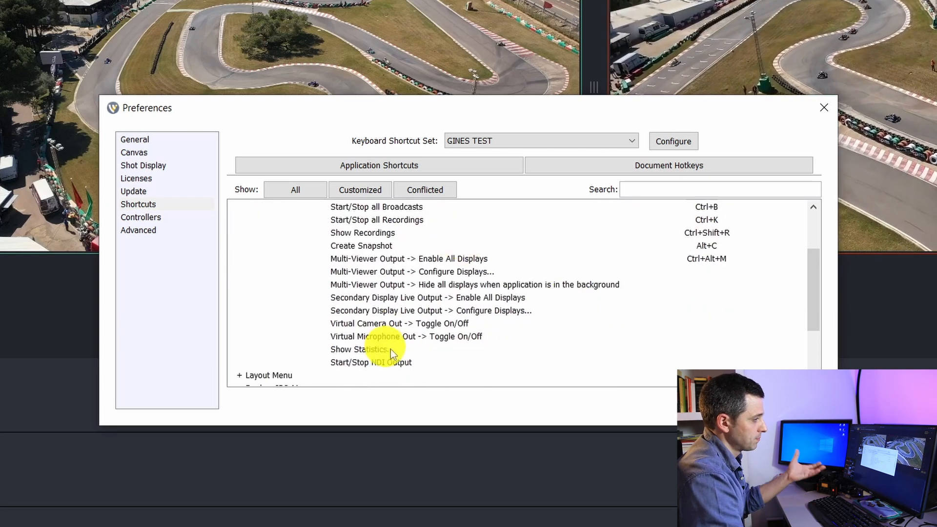
scroll(374, 271, "up", 2)
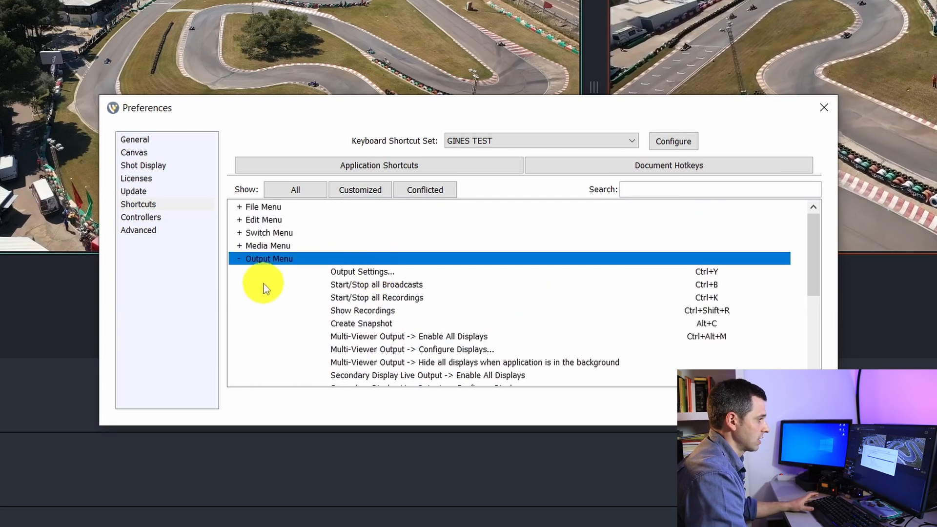
left_click(240, 259)
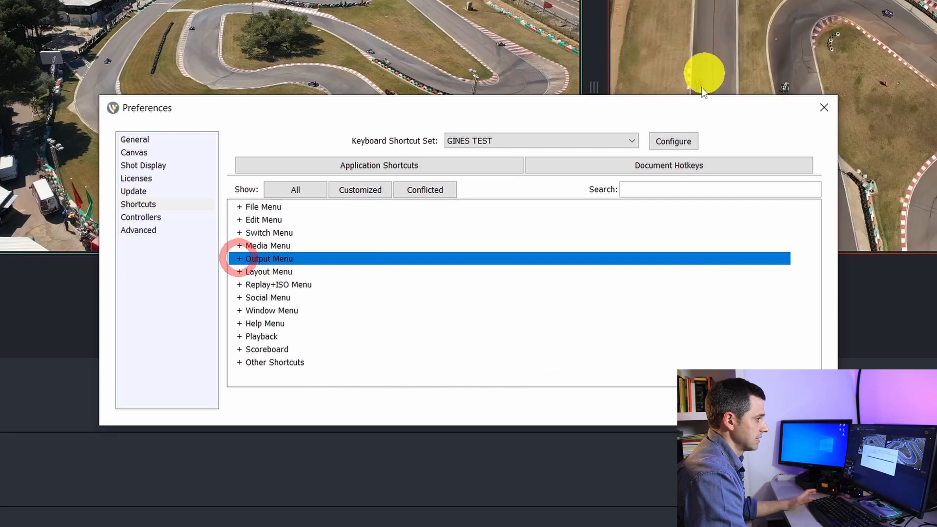
Step: Search the application shortcuts for "cut" and close the preferences
left_click(645, 190)
type("cut")
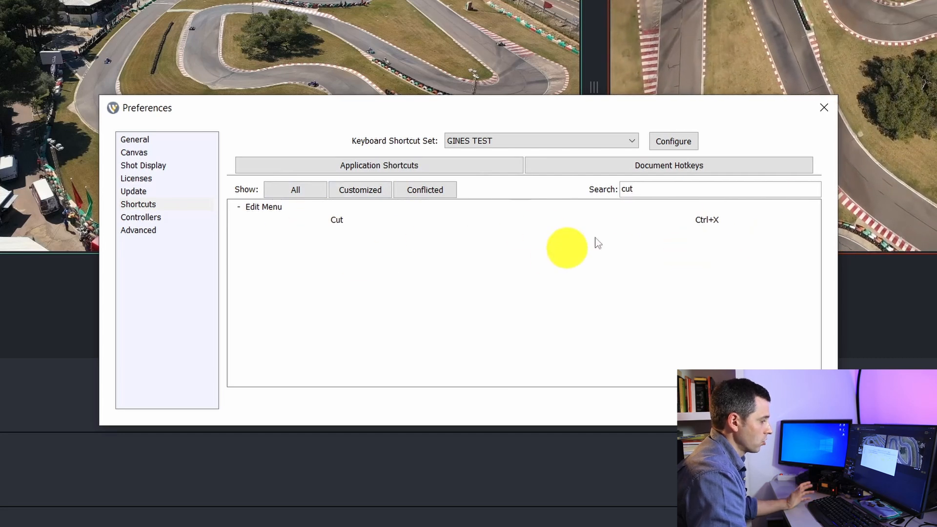
left_click(828, 111)
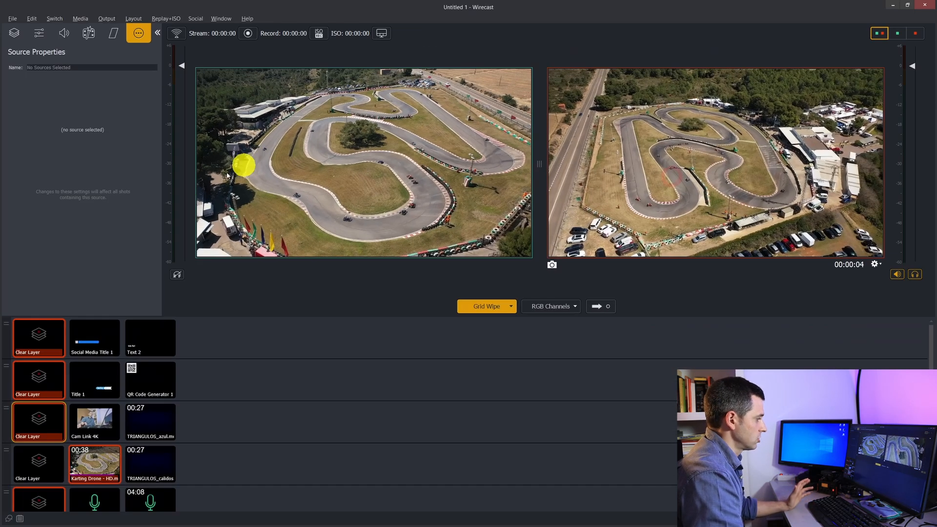
Step: Take the Cam Link 4K shot live with the RGB Channels transition, with the fourth layer cleared
left_click(94, 419)
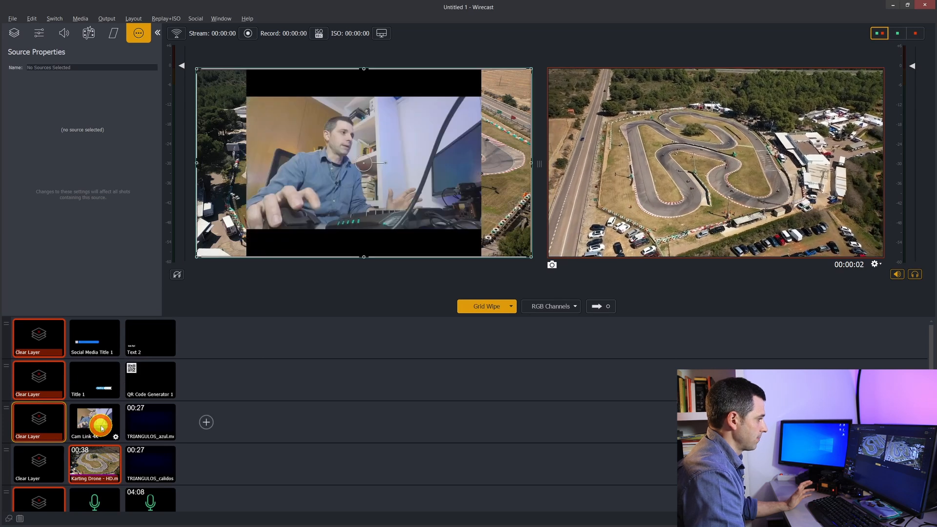
left_click(444, 76)
left_click(54, 468)
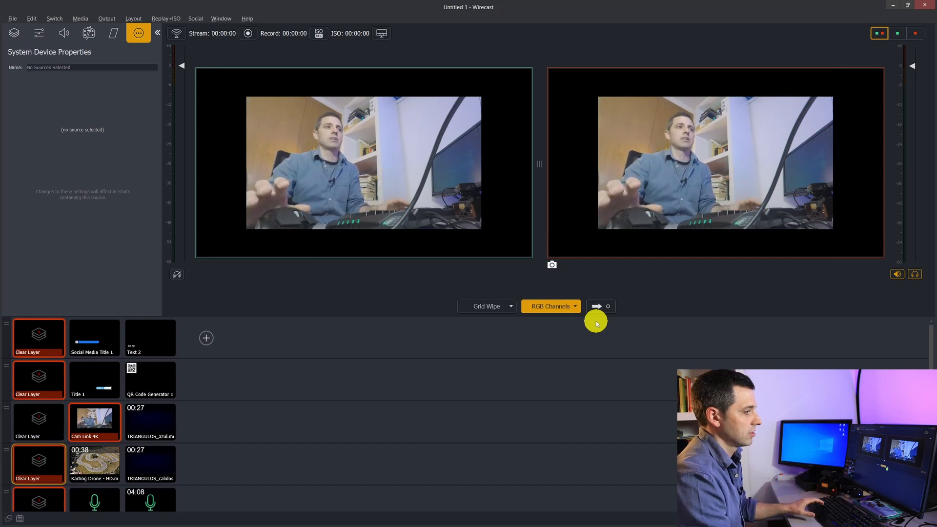
Step: Put the Karting Drone - HD video into preview, with the third layer cleared
left_click(95, 463)
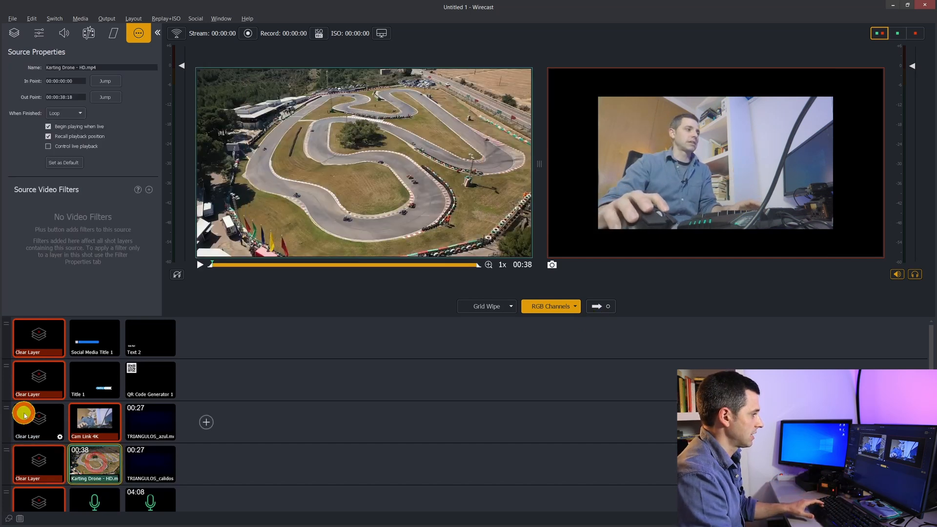
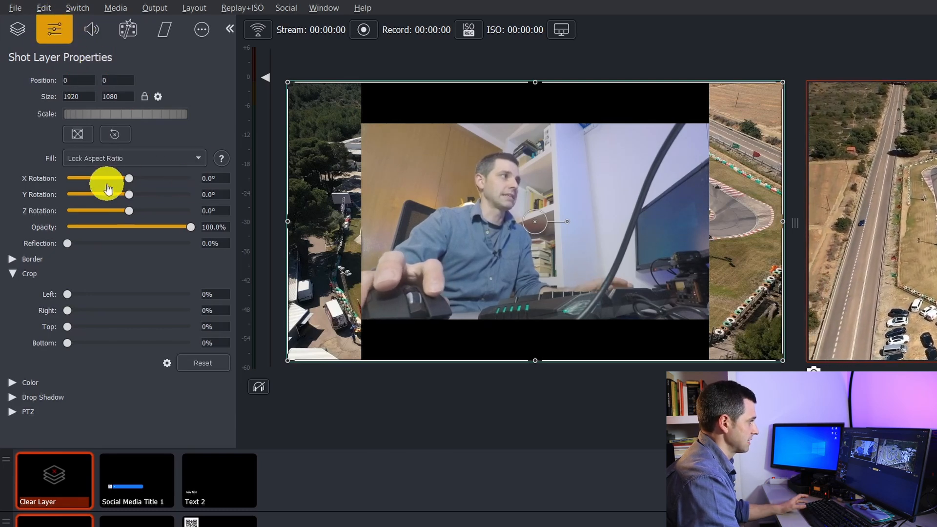
Step: Give the Cam Link 4K layer a blue inner border with a width of 60
left_click(129, 179)
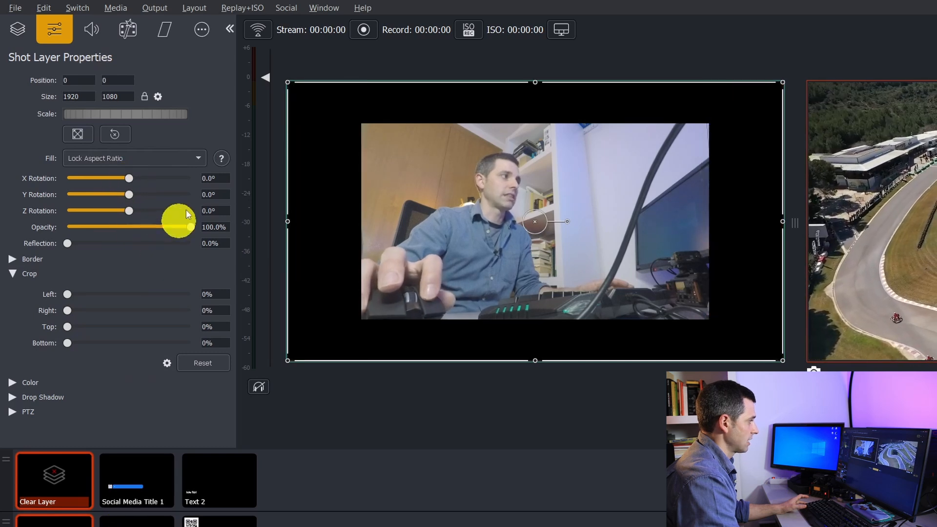
left_click(16, 260)
left_click_drag(68, 274, 177, 282)
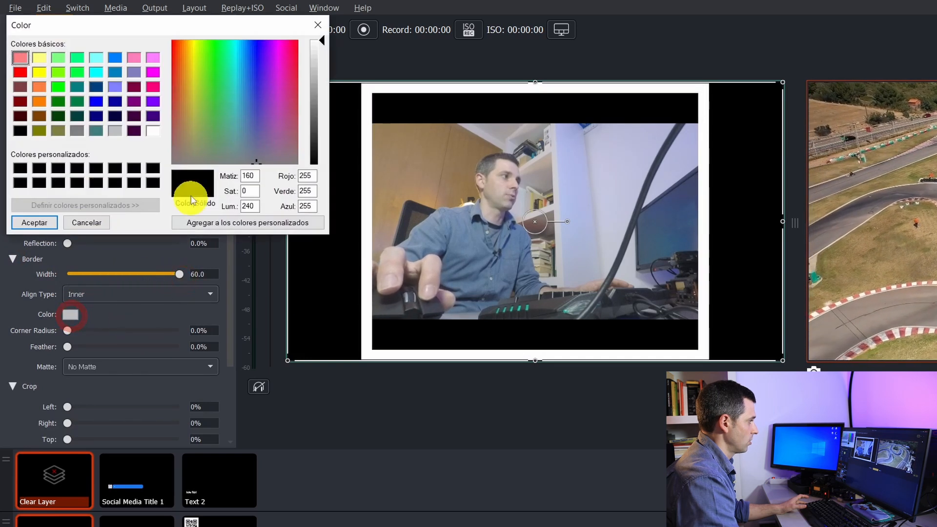
left_click(101, 100)
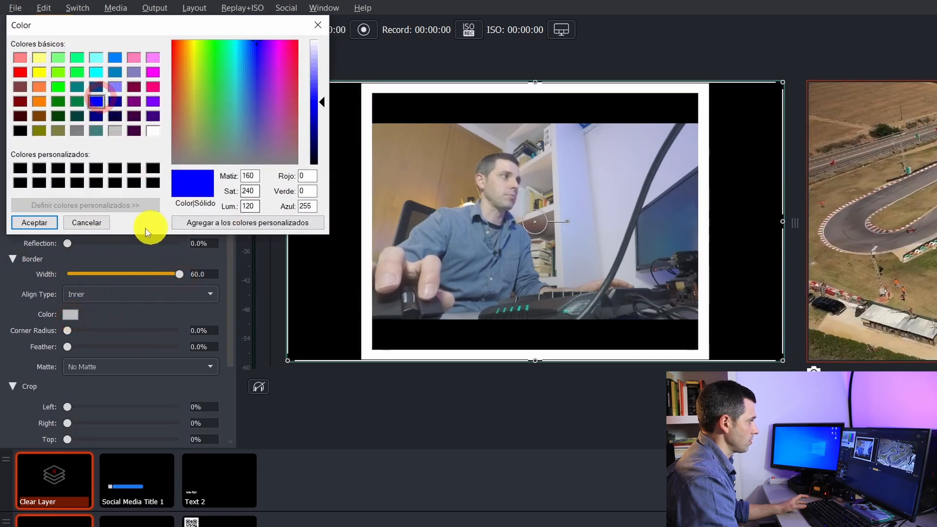
left_click(43, 225)
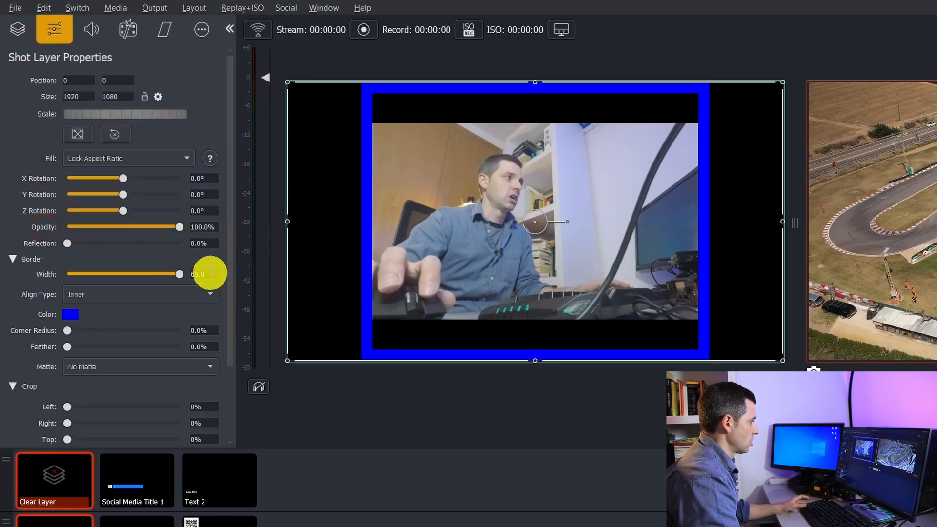
Step: Review the drop shadow and crop settings of the Cam Link 4K layer
left_click_drag(227, 266, 229, 384)
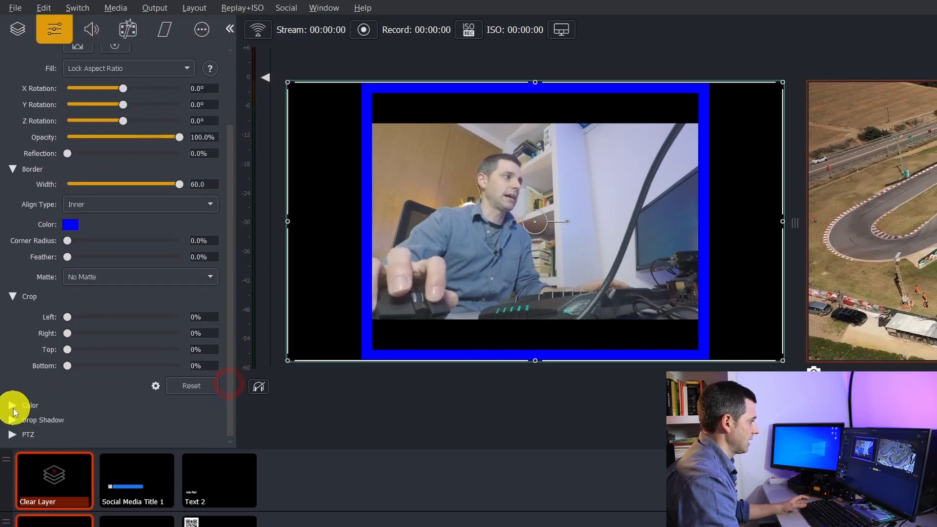
scroll(92, 293, "down", 2)
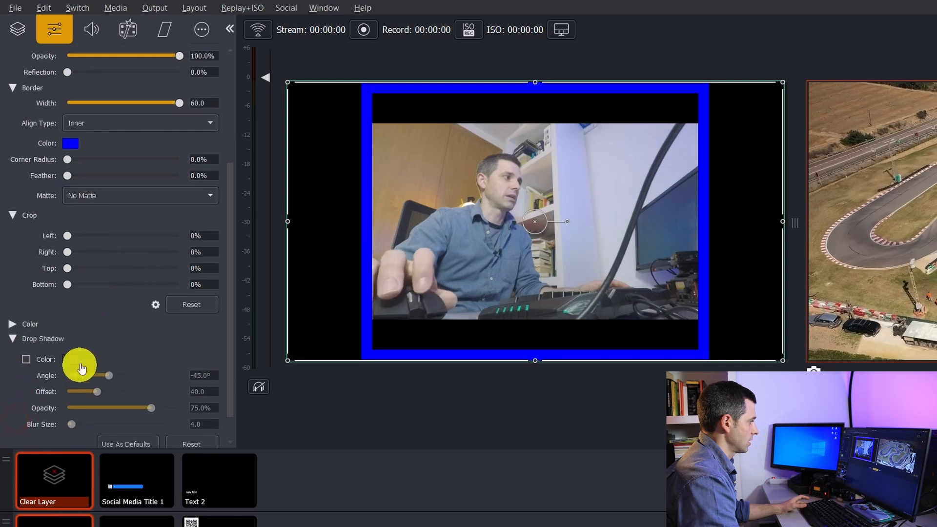
scroll(70, 347, "down", 1)
left_click(229, 160)
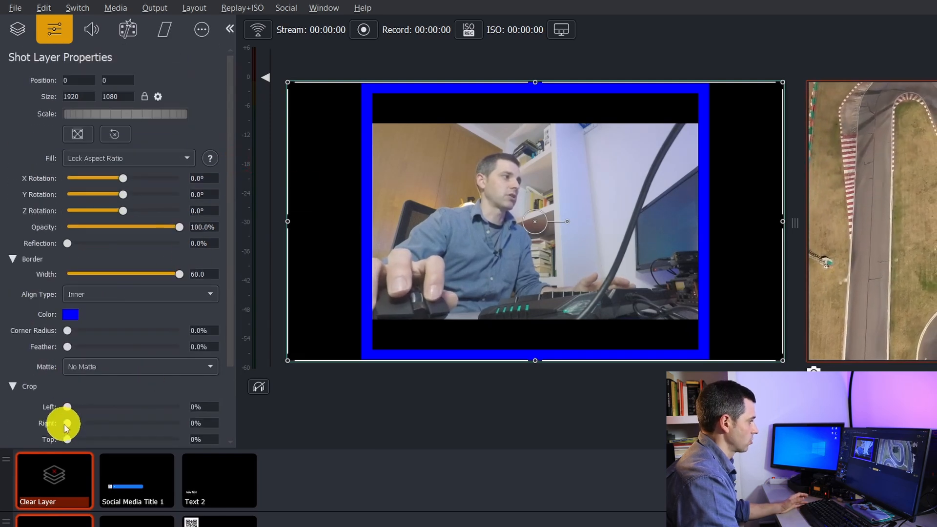
mouse_move(66, 424)
left_mouse_down()
mouse_move(116, 424)
mouse_move(65, 424)
left_mouse_up()
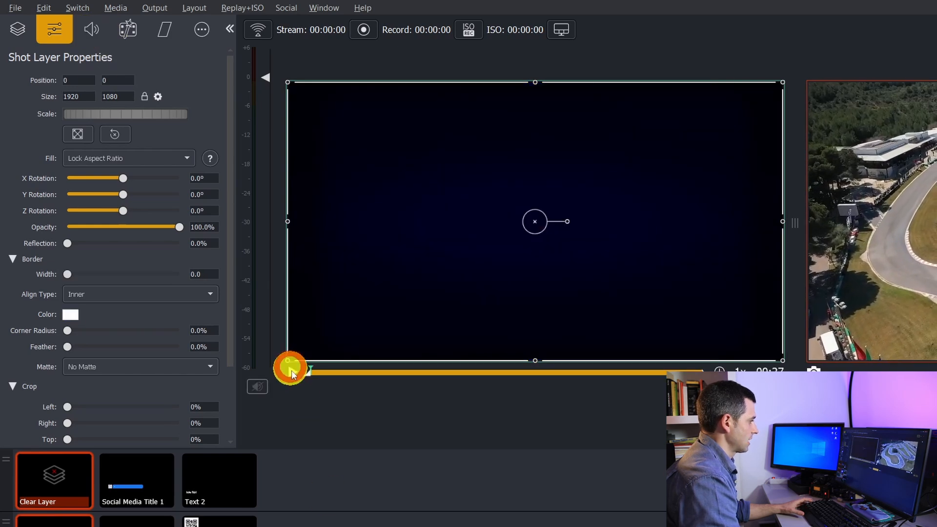
Step: Play the TRIANGULOS_azul clip in preview and set its audio volume to 88% and pan to 36%
left_click(292, 374)
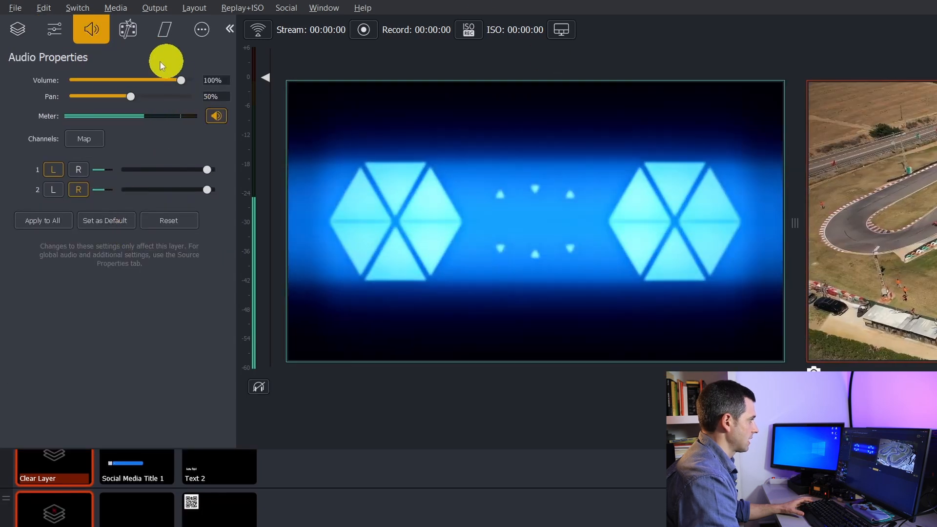
mouse_move(130, 96)
left_mouse_down()
mouse_move(61, 96)
mouse_move(159, 97)
mouse_move(183, 77)
mouse_move(104, 79)
mouse_move(122, 88)
mouse_move(114, 97)
left_mouse_up()
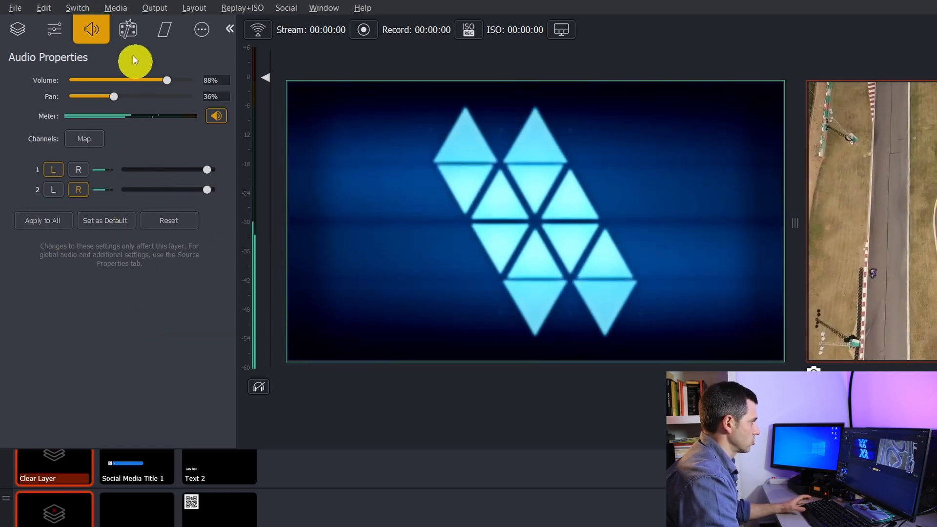
Step: Review the video filters, smooth transition properties and source properties of the TRIANGULOS_azul clip
left_click(127, 29)
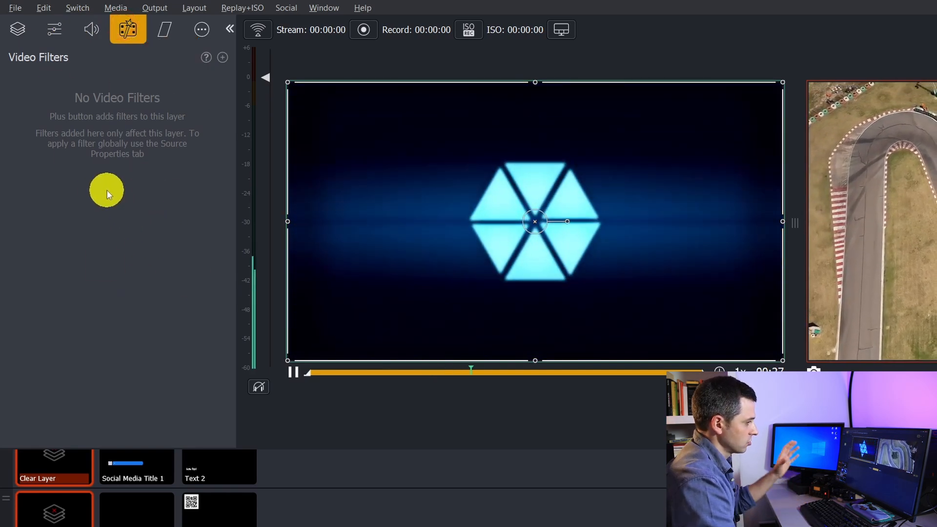
left_click(171, 28)
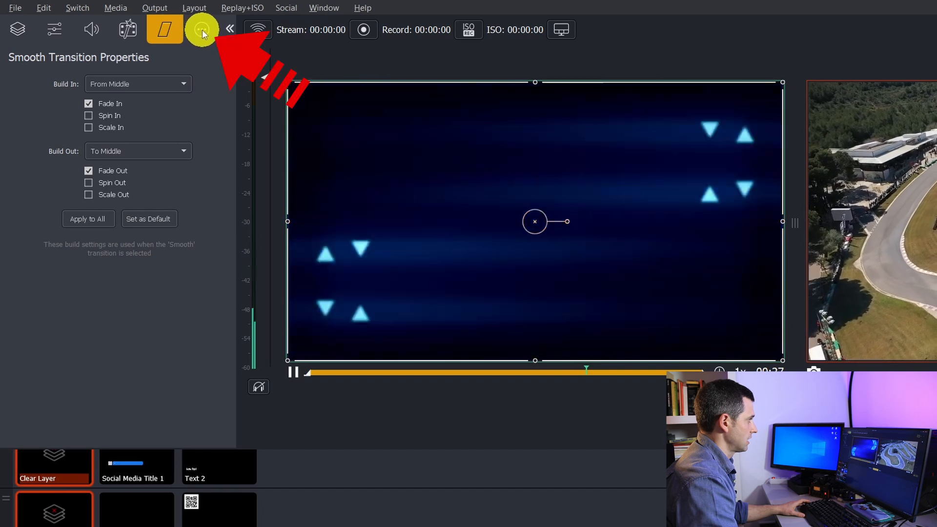
left_click(201, 35)
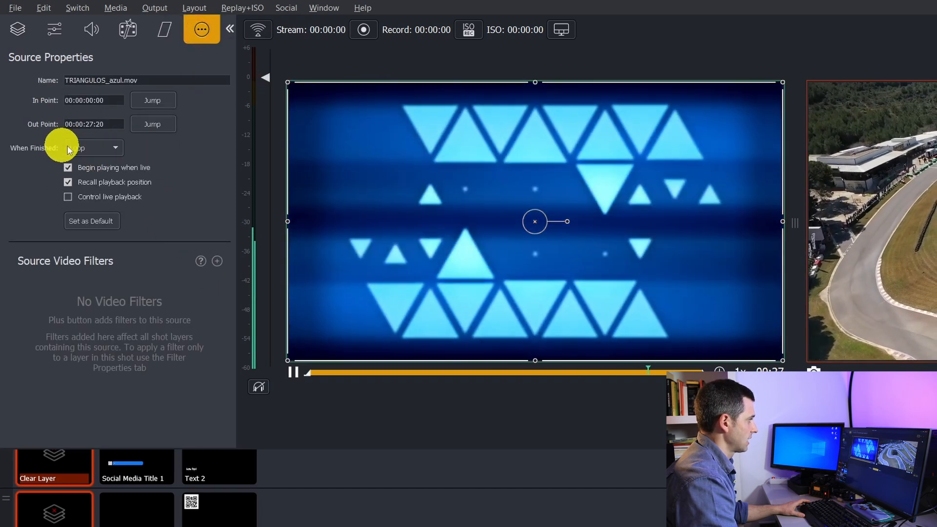
Step: Try Hold as the TRIANGULOS_azul clip's finishing behaviour by playing its end, and set it back to Loop
left_click(111, 148)
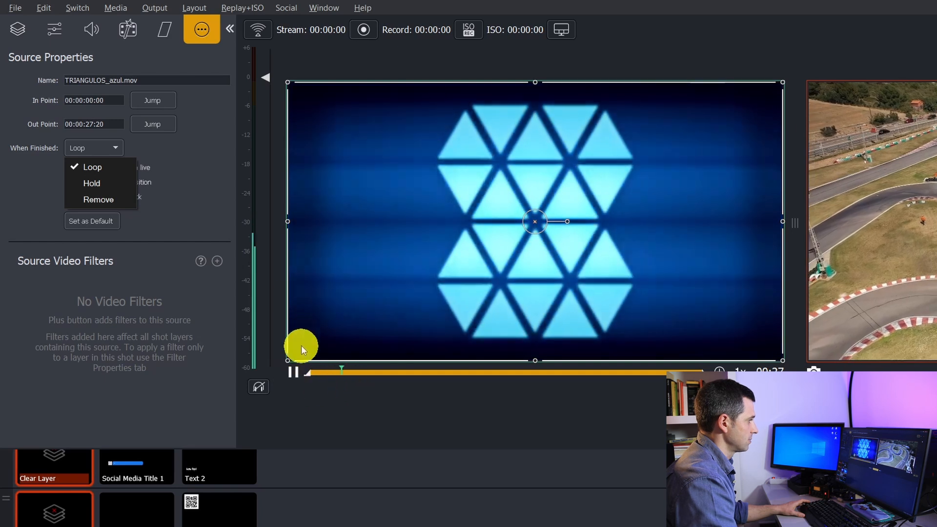
left_click(106, 184)
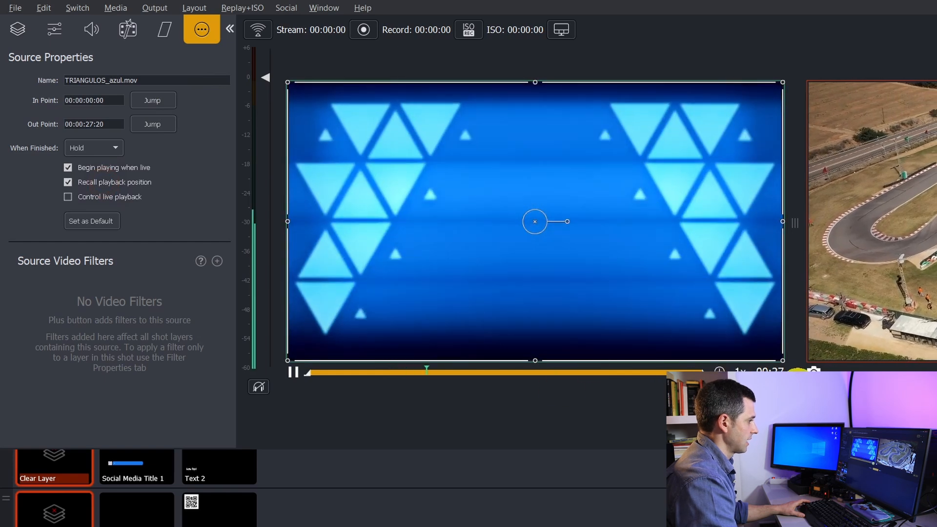
left_click(615, 374)
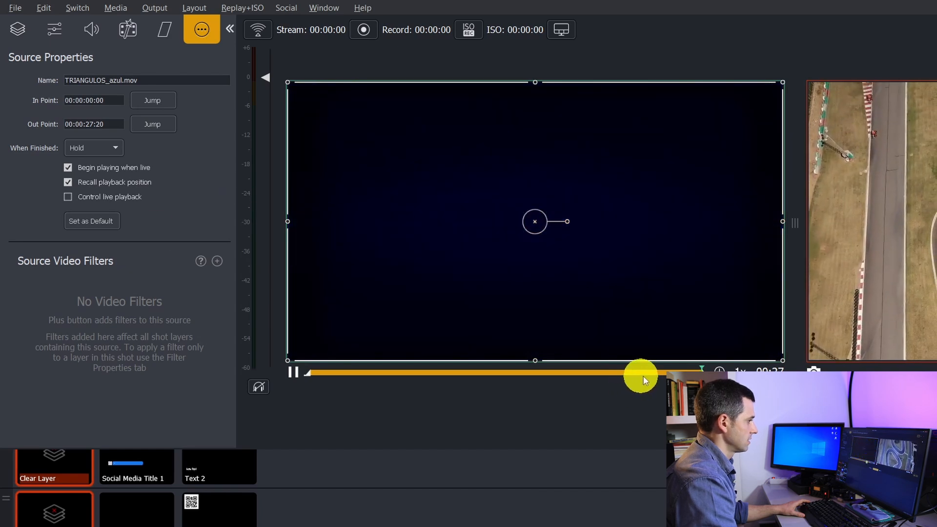
left_click(93, 148)
left_click(100, 133)
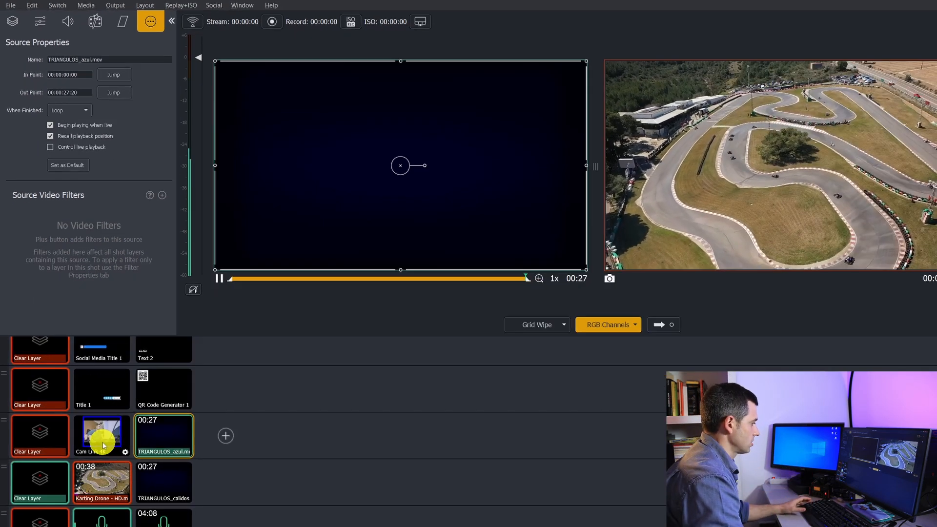
Step: Preview the Cam Link 4K shot, shrink it to about 1137 × 640 and move it to the upper right of the frame
left_click(102, 433)
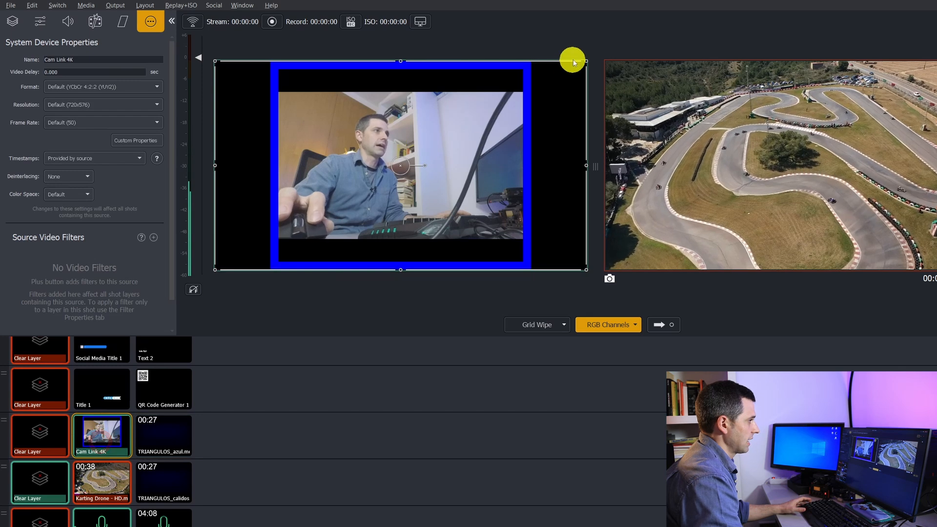
left_click_drag(586, 62, 439, 146)
left_click_drag(320, 224, 463, 166)
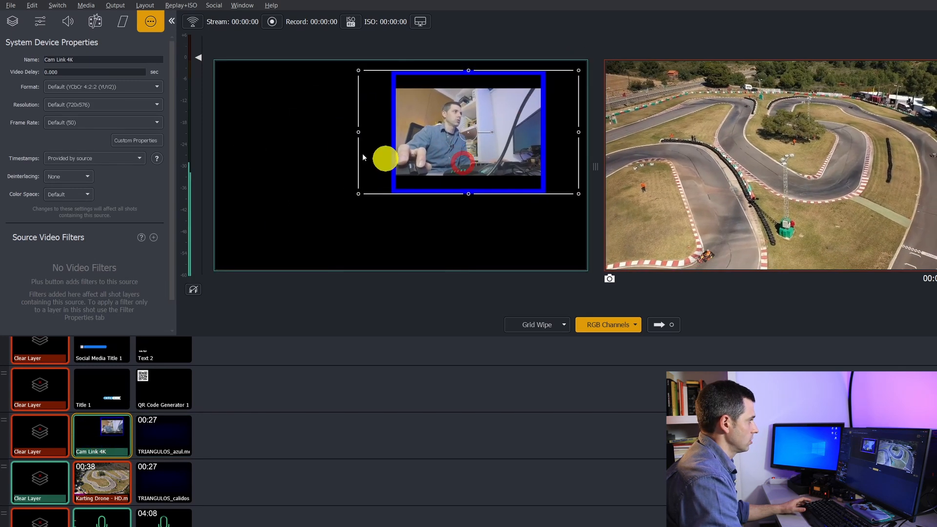
Step: Set the Cam Link 4K layer's Y rotation to 21° and move it to the frame's left half, at about -405, 21
left_click(41, 22)
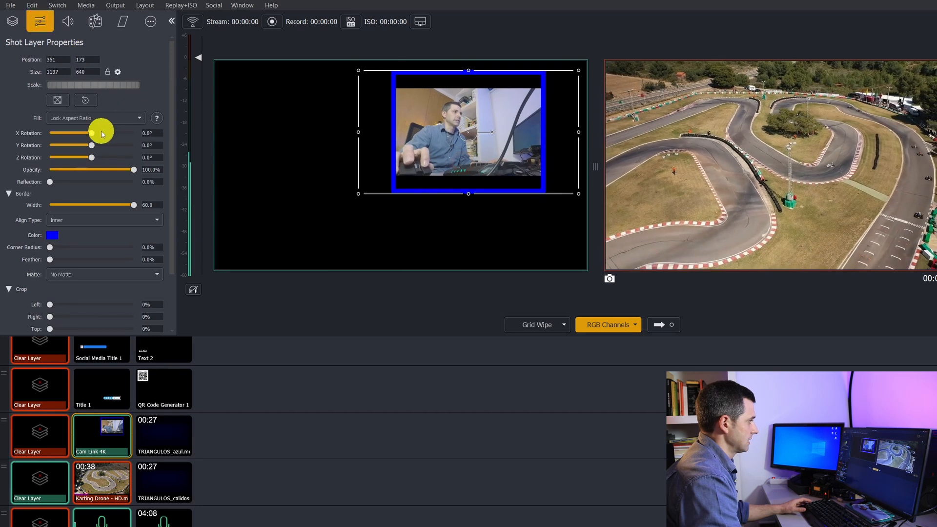
mouse_move(93, 135)
left_mouse_down()
mouse_move(82, 135)
mouse_move(97, 148)
left_mouse_up()
left_click_drag(403, 151, 322, 192)
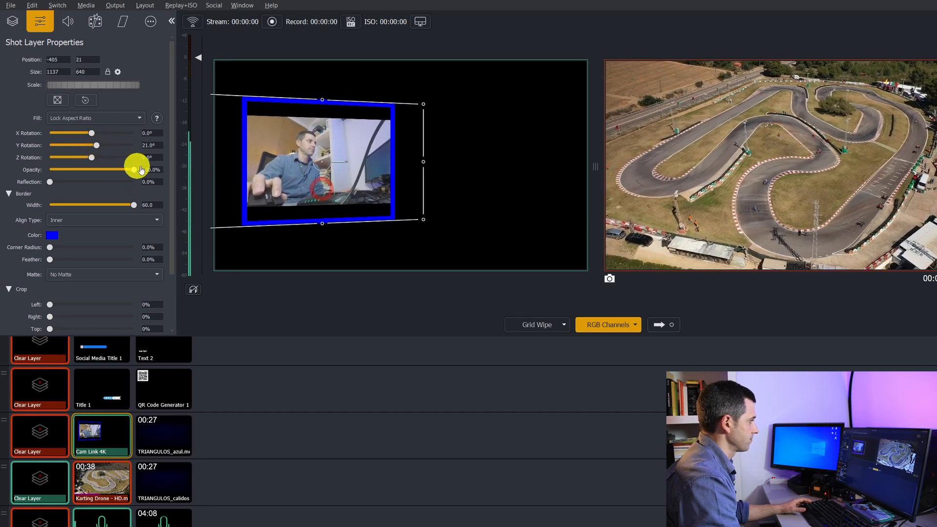
Step: Add the TRIANGULOS_calidos clip to the preview, shrink it to about 997 × 561 and place it in the right half at about 498, 21
left_click(184, 489)
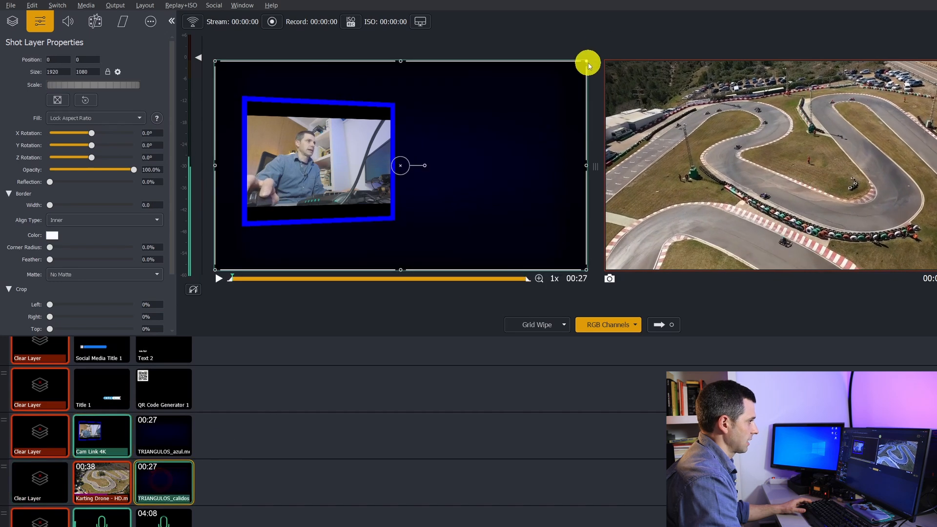
left_click_drag(585, 61, 441, 142)
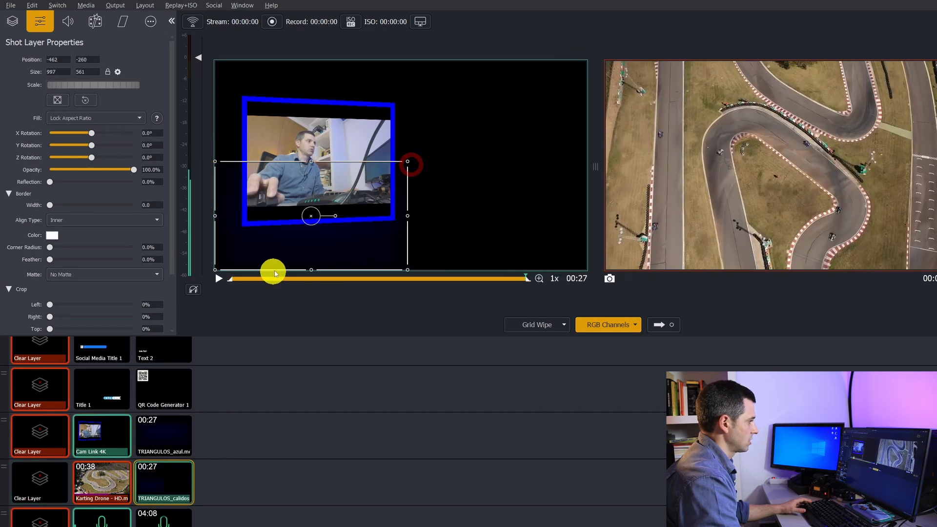
left_click_drag(274, 274, 475, 200)
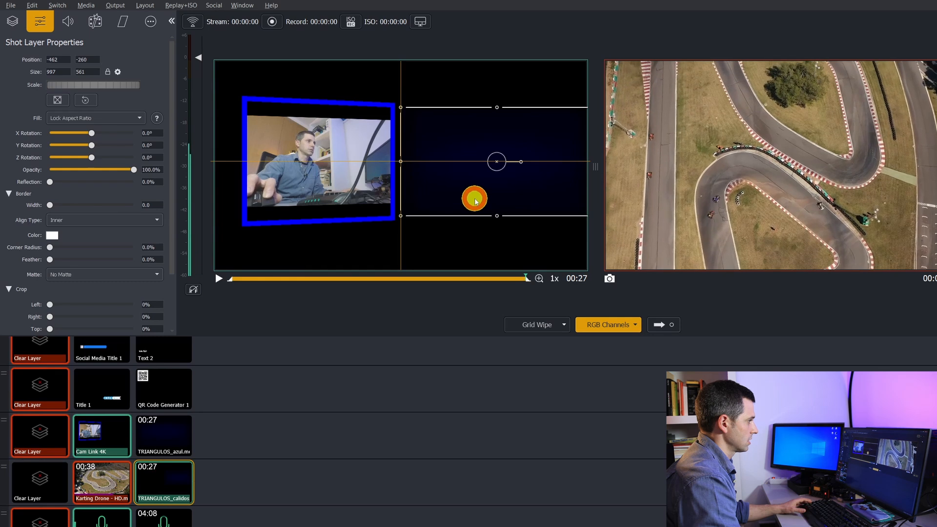
Step: Move the camera picture further left to about -475 horizontally, and take the side-by-side composition live with RGB Channels
left_click(272, 186)
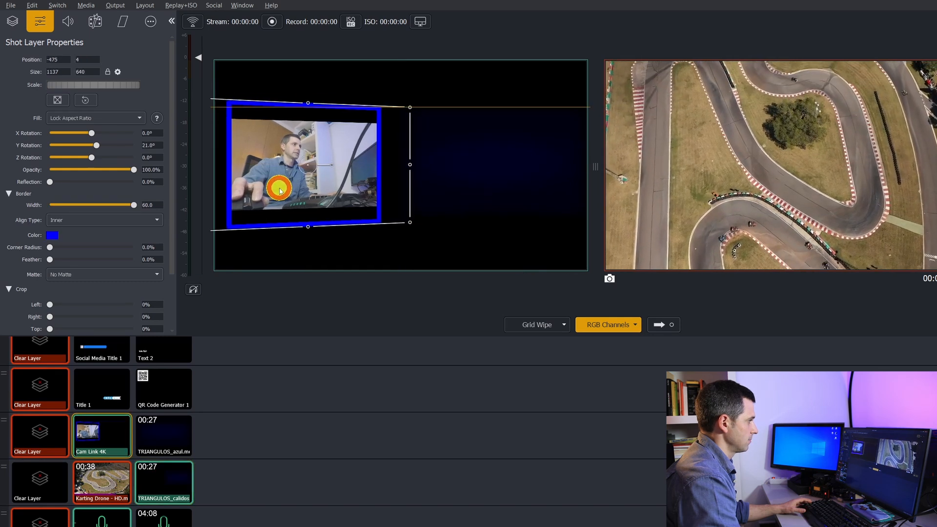
left_click(470, 177)
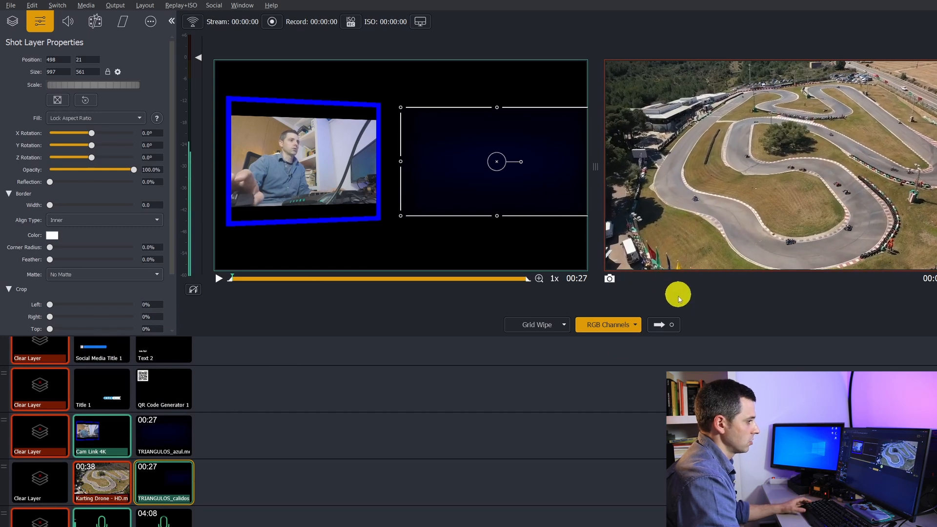
left_click(663, 329)
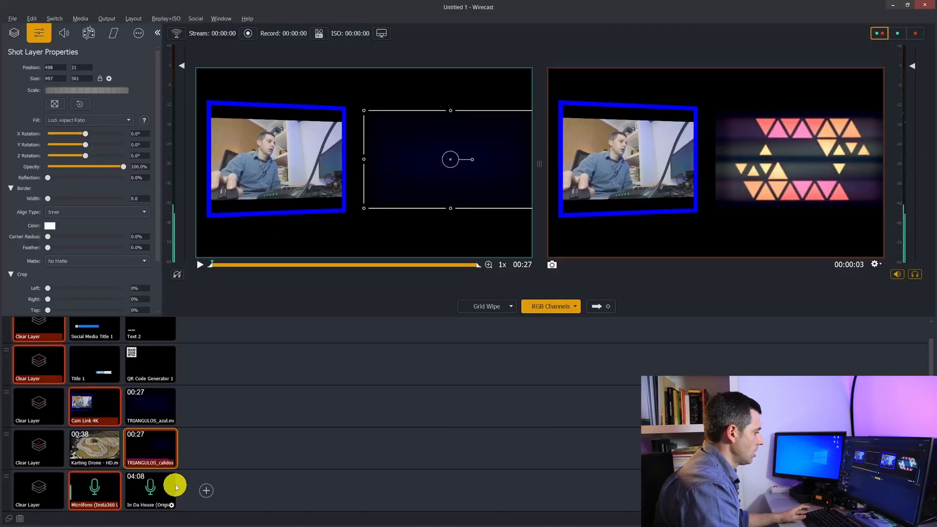
Step: Play the In Da House audio track in preview, with the third and fourth layers cleared
left_click(176, 487)
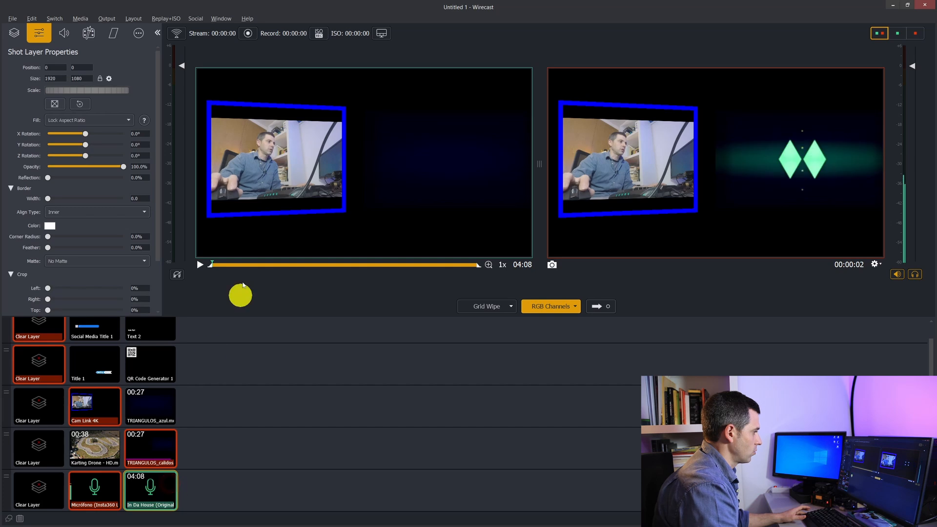
left_click(35, 397)
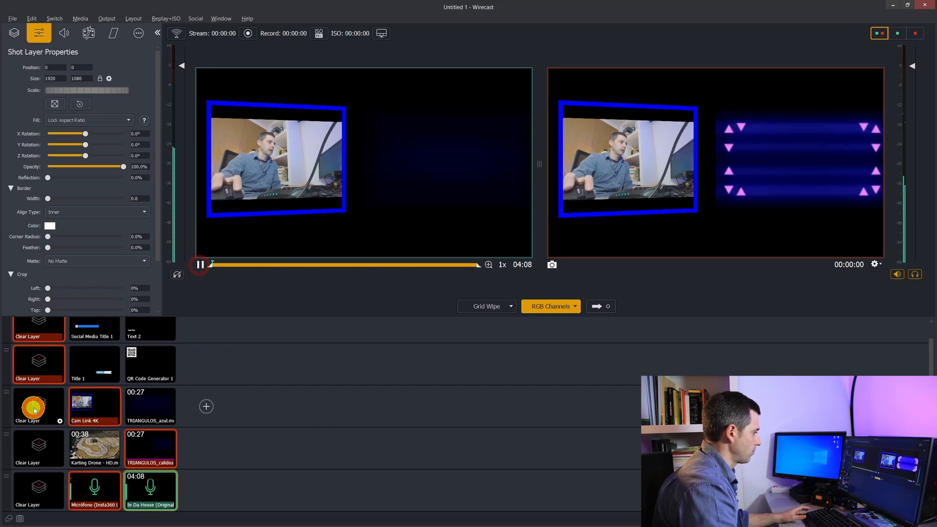
left_click(38, 453)
left_click(140, 495)
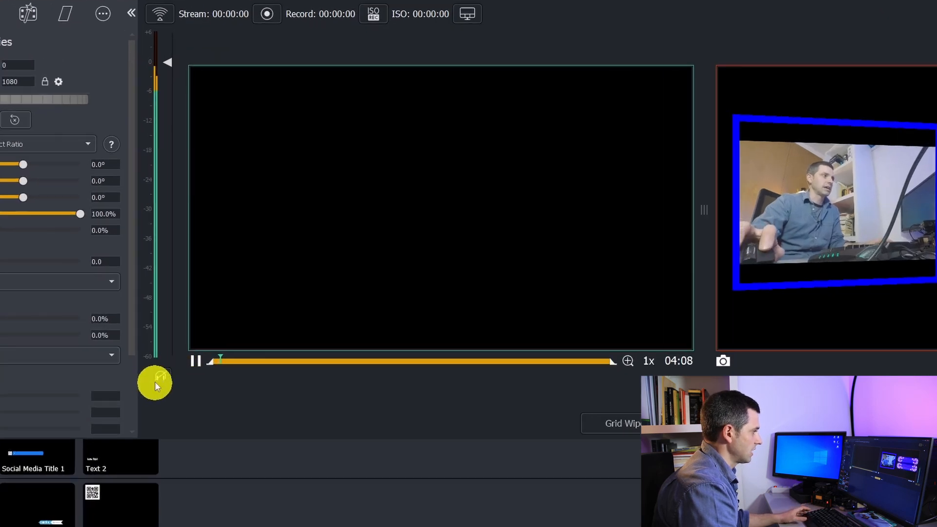
Step: Switch the preview's headphone monitoring on and off, and mute the live output's speaker audio
left_click(156, 383)
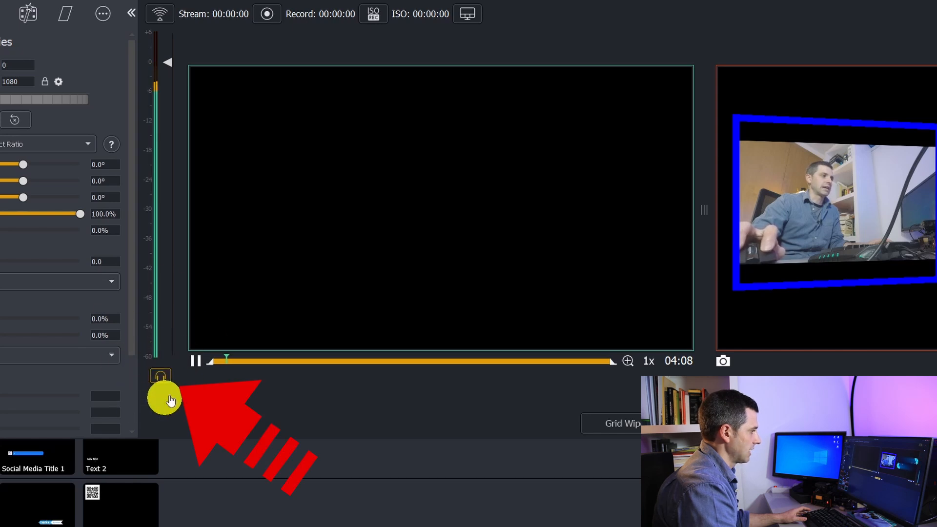
left_click(161, 377)
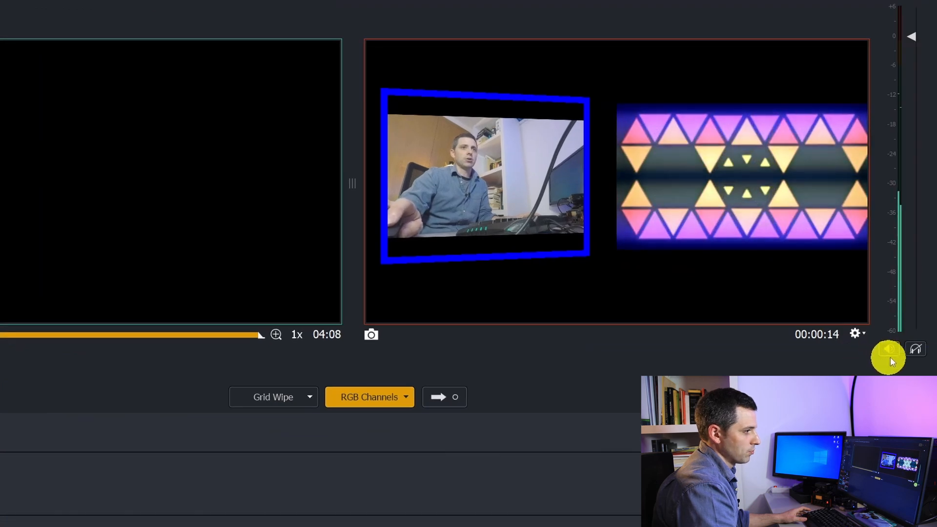
left_click(889, 352)
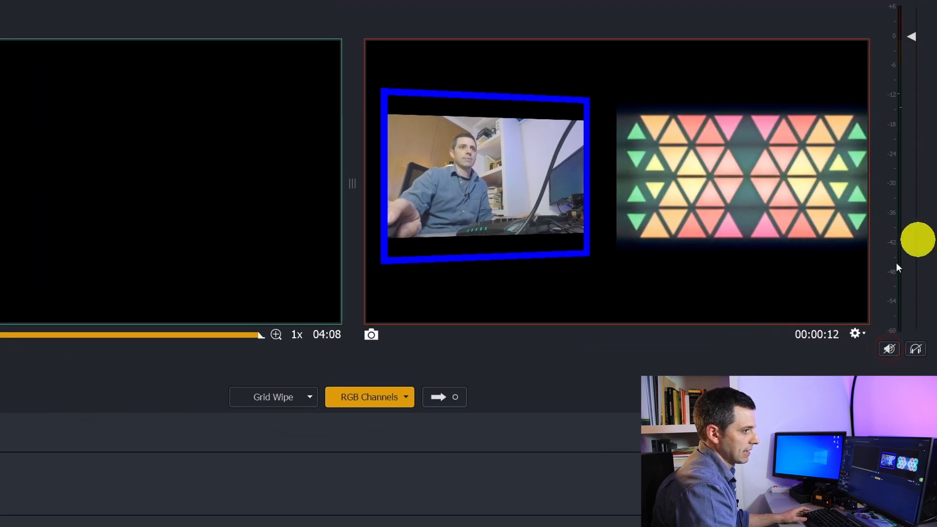
Step: Restore the live output's speaker audio and toggle its headphone monitoring
left_click(890, 354)
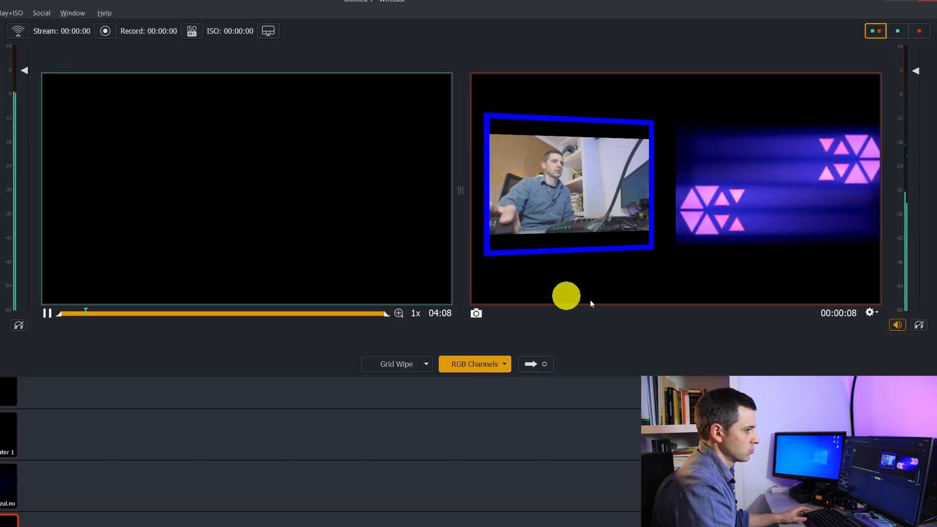
left_click(920, 325)
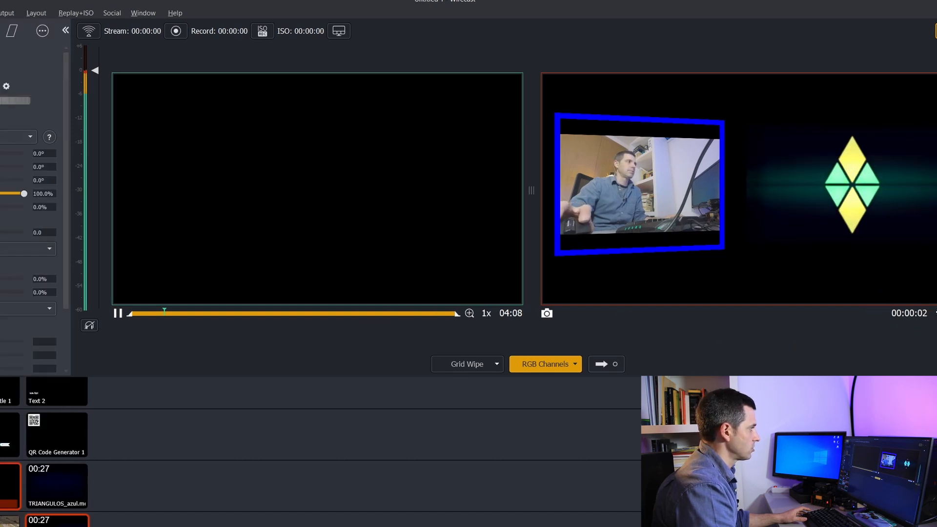
Step: Set the In Da House track's volume to 110% in its audio properties and inspect the channel mapping in the Multi-Track Input Mapper
left_click(67, 32)
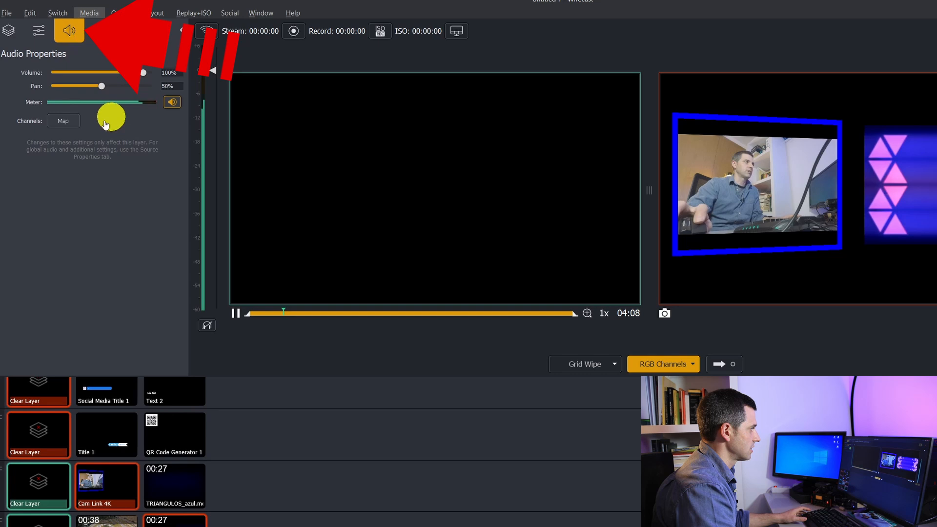
left_click(156, 73)
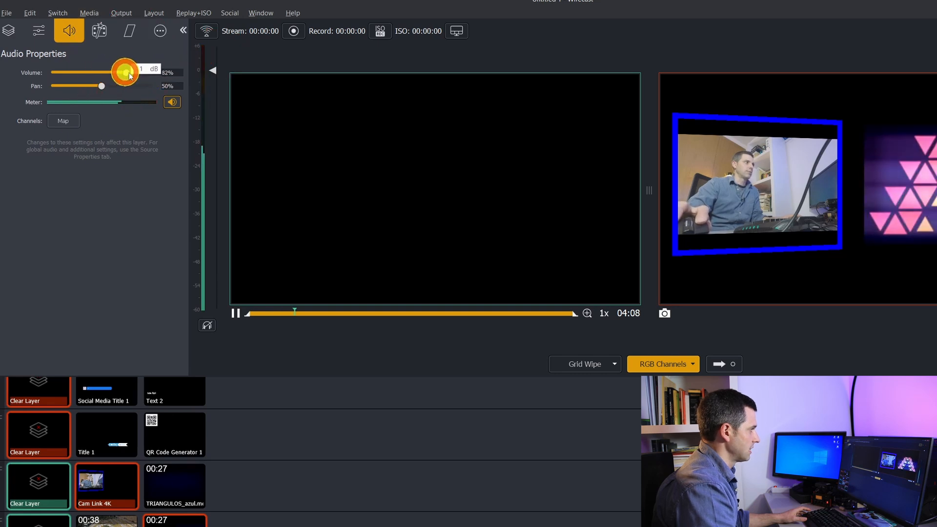
left_click(69, 121)
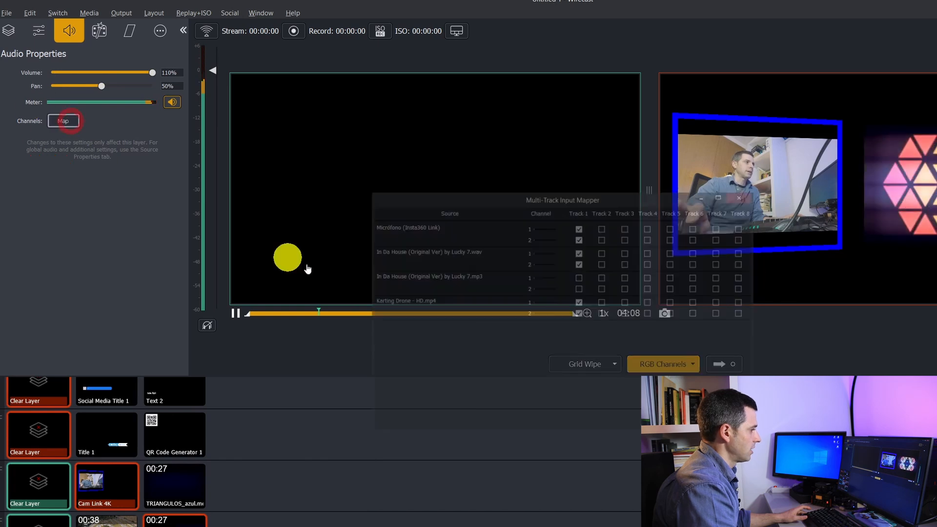
left_click_drag(577, 199, 558, 202)
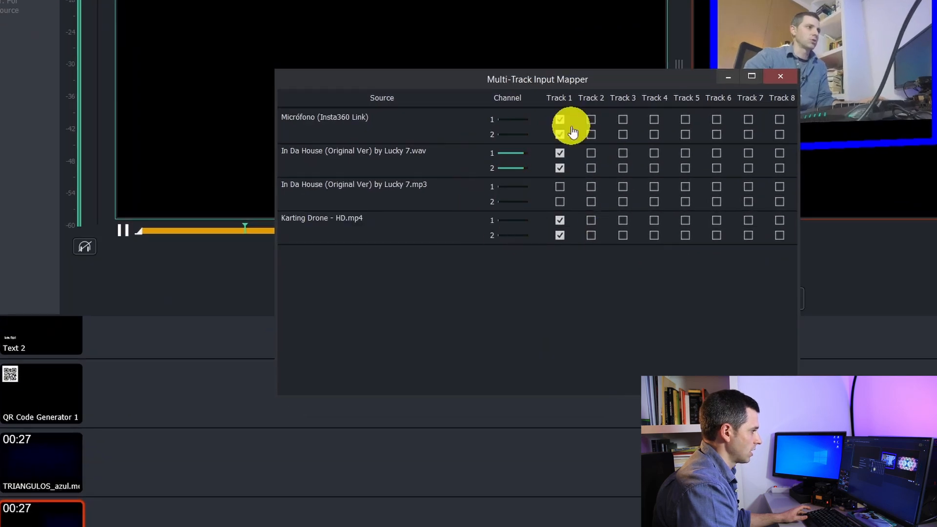
left_click(784, 79)
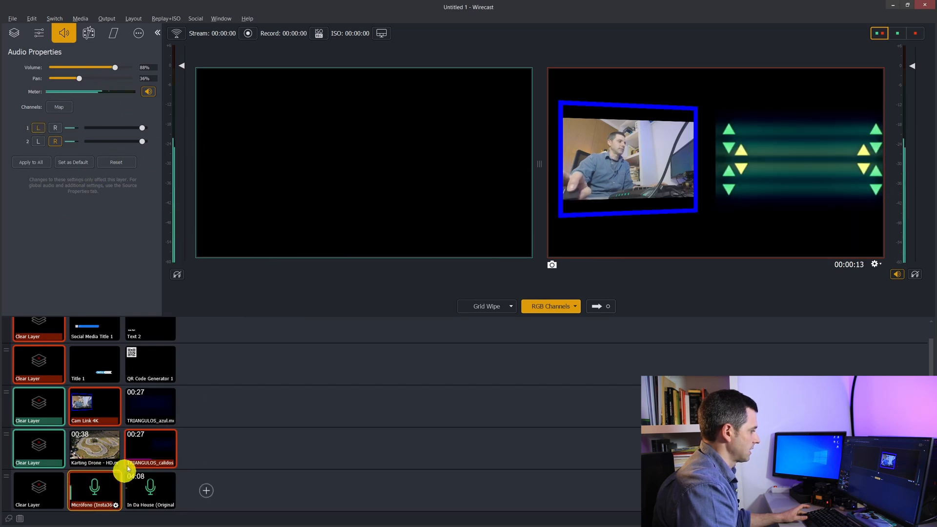
Step: Route the microphone's two channels to both left and right, and try out channel 1's level and channel 2's left assignment
left_click(38, 141)
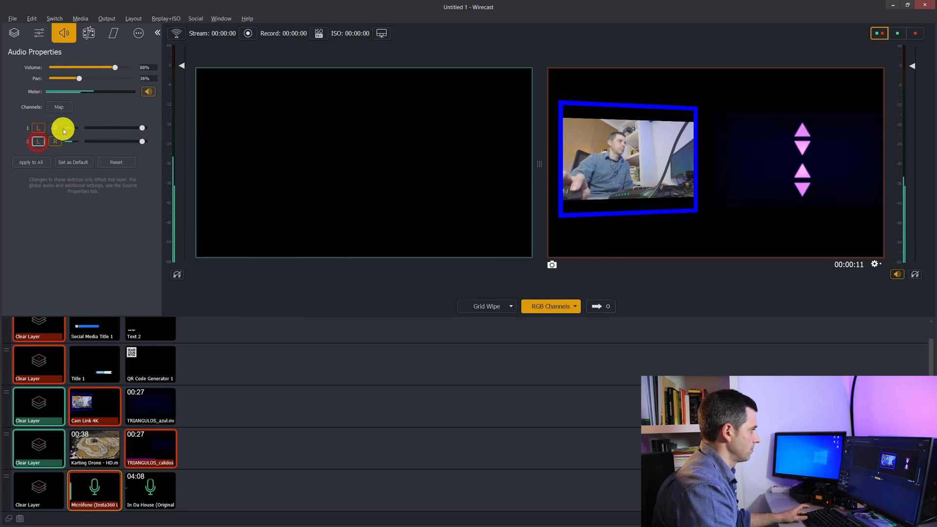
left_click(56, 128)
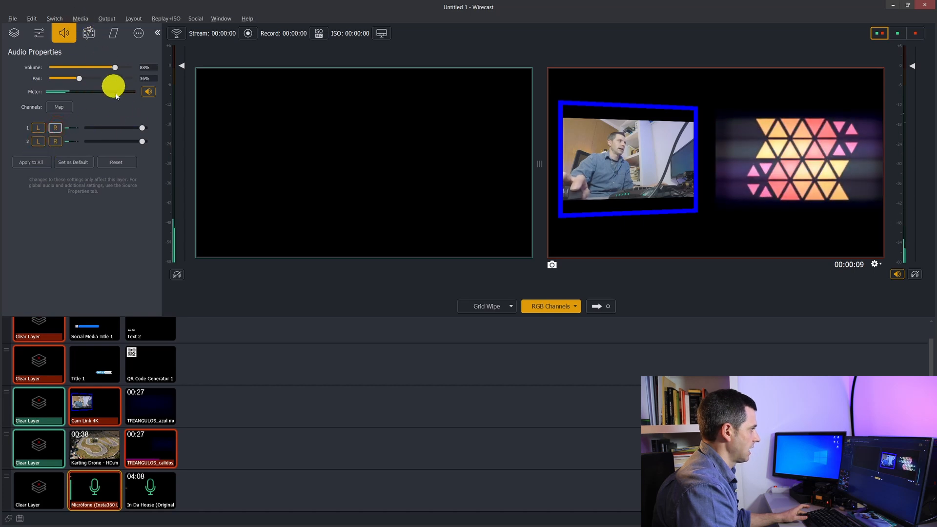
mouse_move(142, 128)
left_mouse_down()
mouse_move(135, 128)
mouse_move(148, 128)
left_mouse_up()
left_click(35, 141)
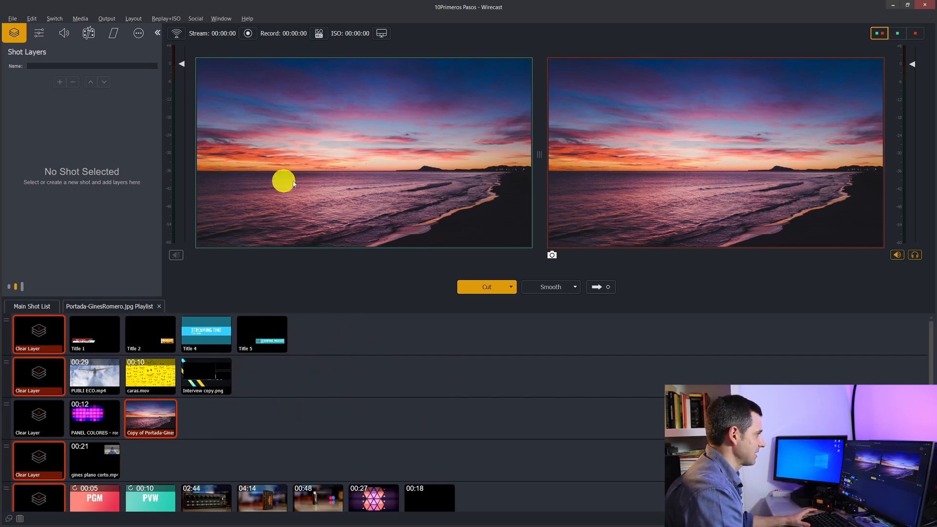
Step: Add a Record To Disk - MP4 output for recording and match the canvas size to its encoder preset
left_click(247, 34)
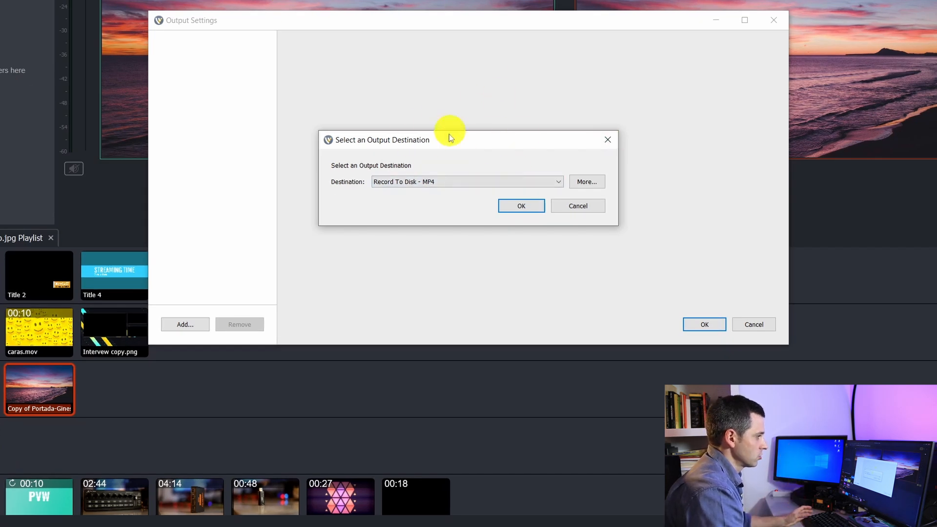
left_click(557, 183)
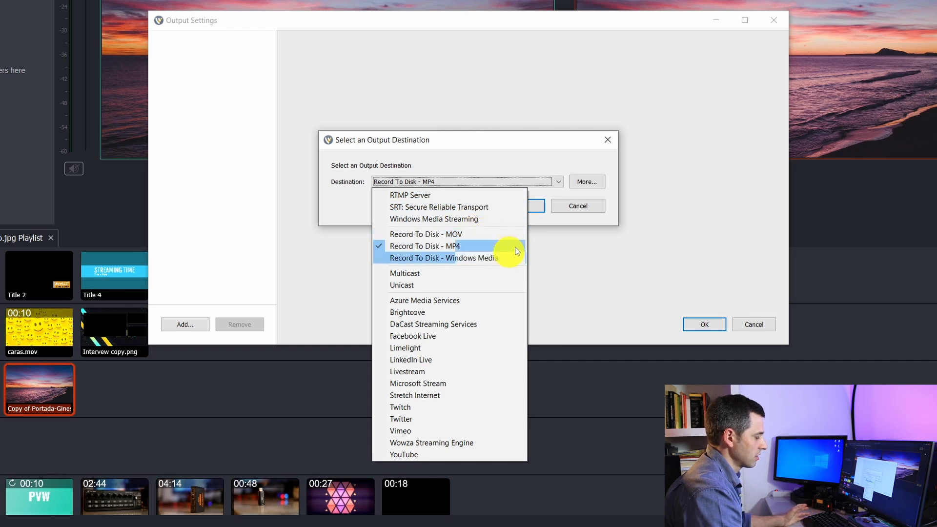
left_click(521, 136)
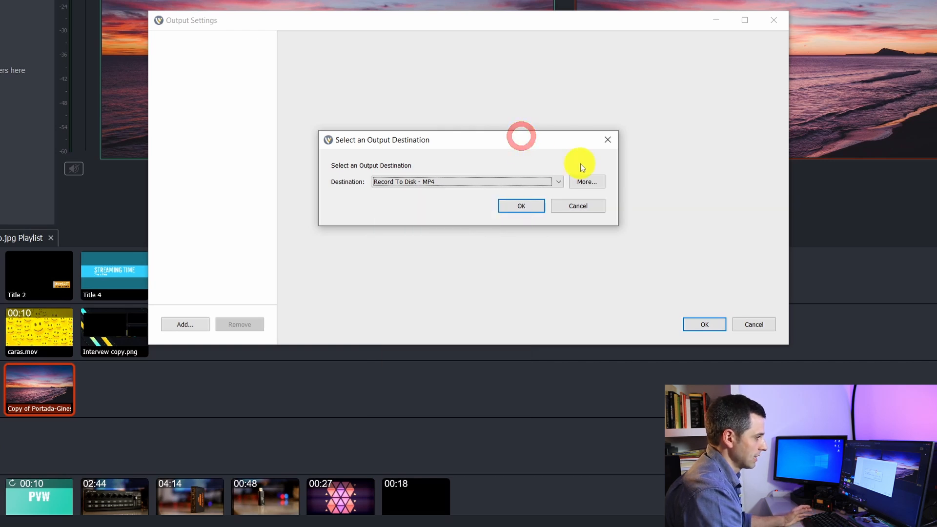
left_click(529, 206)
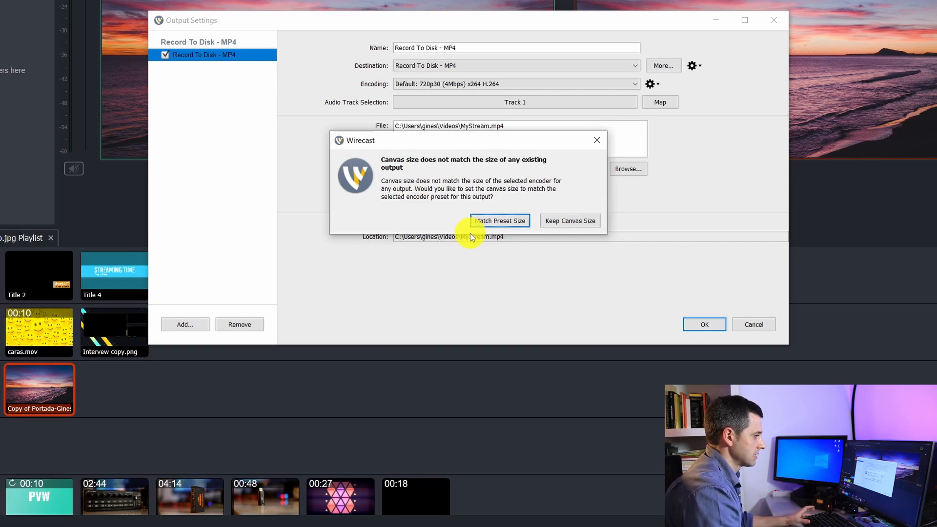
left_click(497, 223)
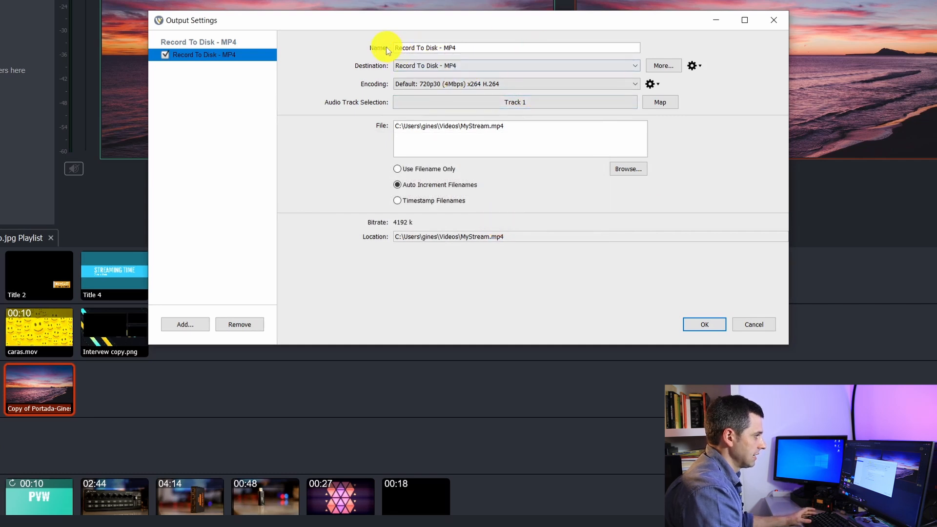
Step: Name the recording output PREUBAS and set its encoding to 1080p25 (7Mbps) x264 H.264
left_click(469, 49)
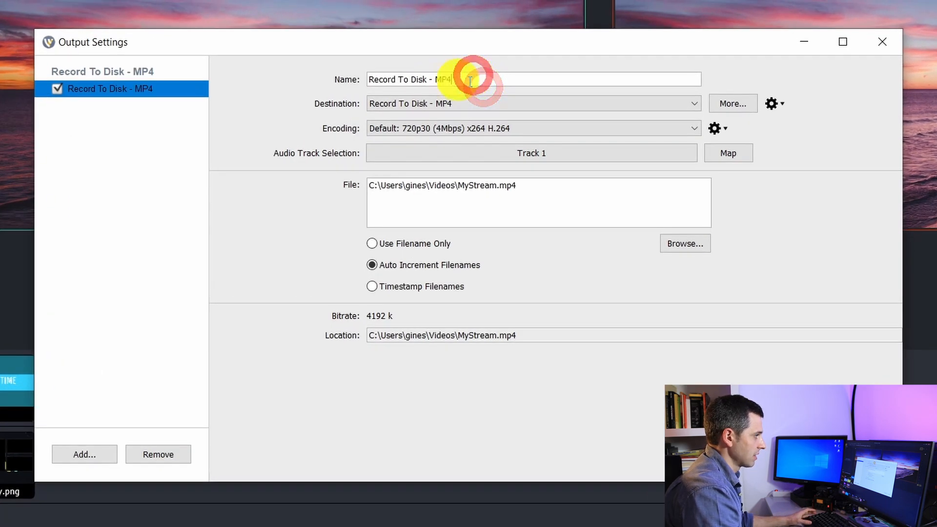
left_click_drag(470, 80, 346, 78)
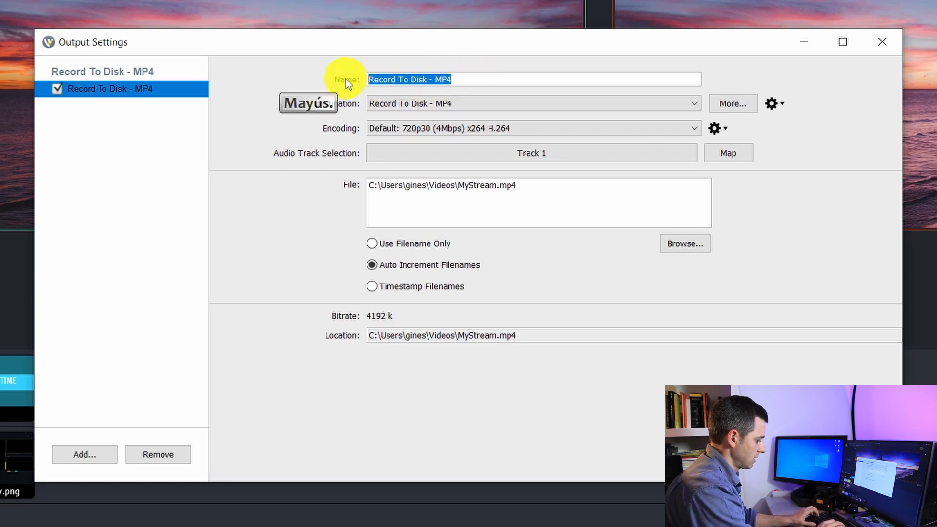
type("PREUBAS")
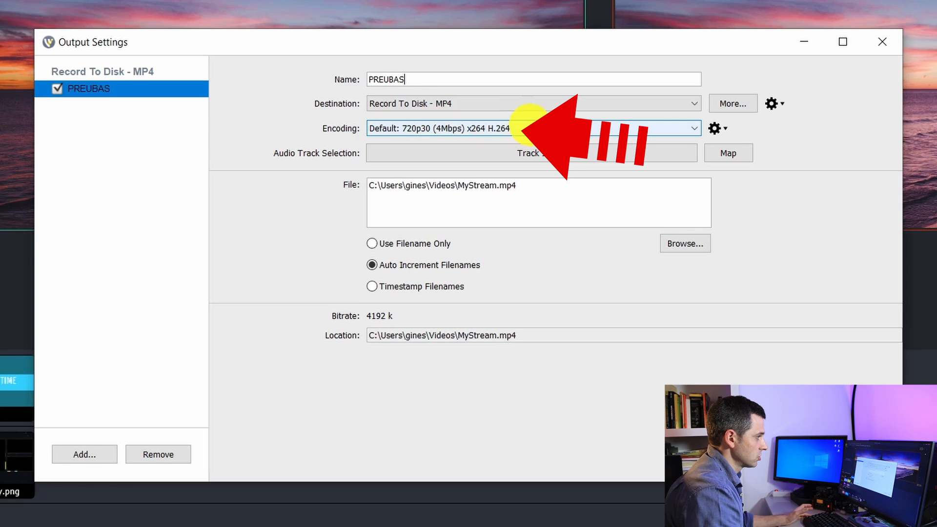
left_click(528, 126)
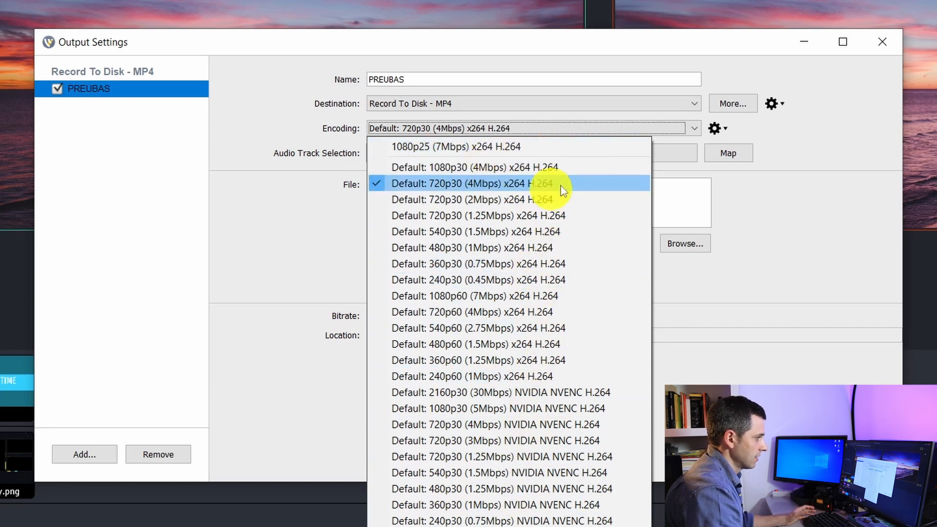
left_click(378, 146)
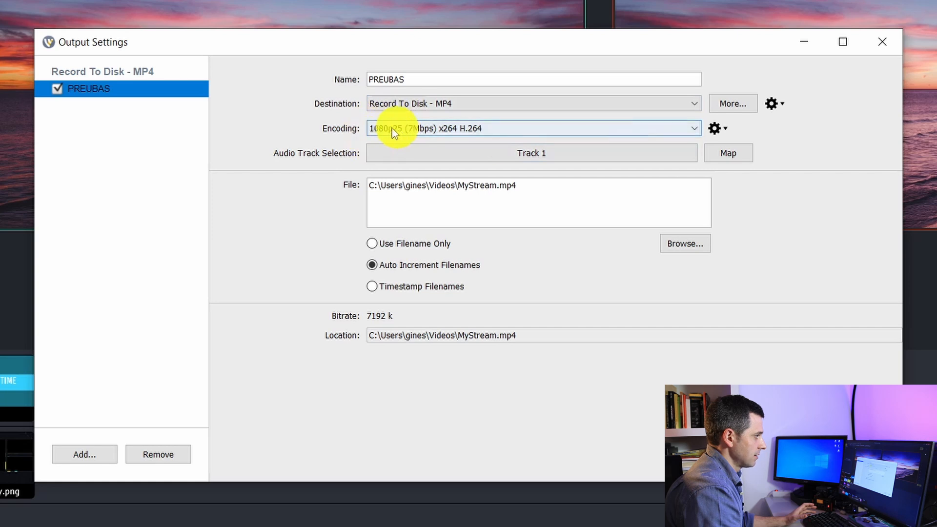
Step: Review the available audio tracks, keep Track 1 for the recording and accept the output settings
left_click(545, 155)
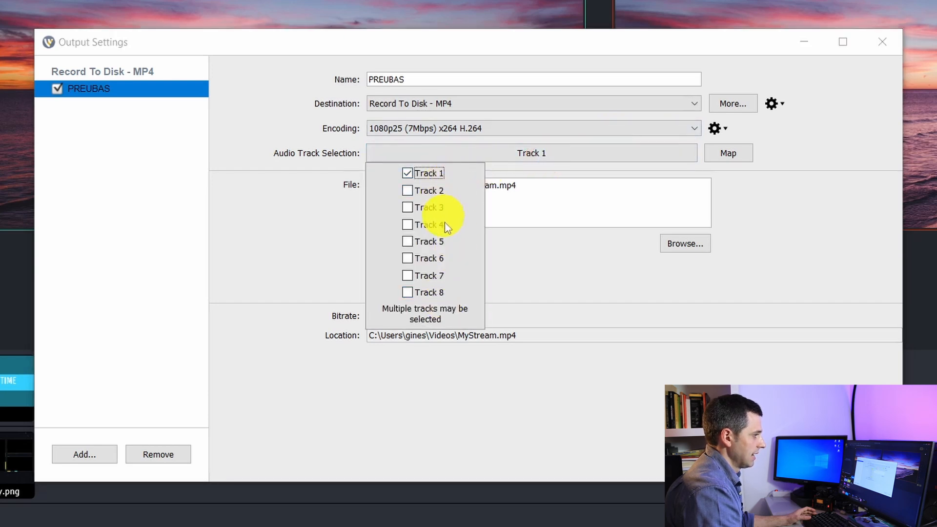
left_click(428, 281)
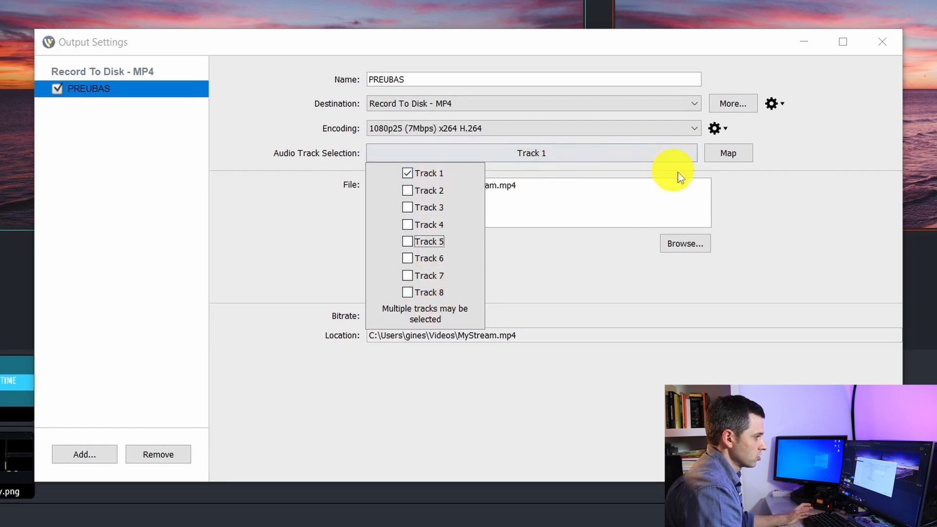
left_click(743, 189)
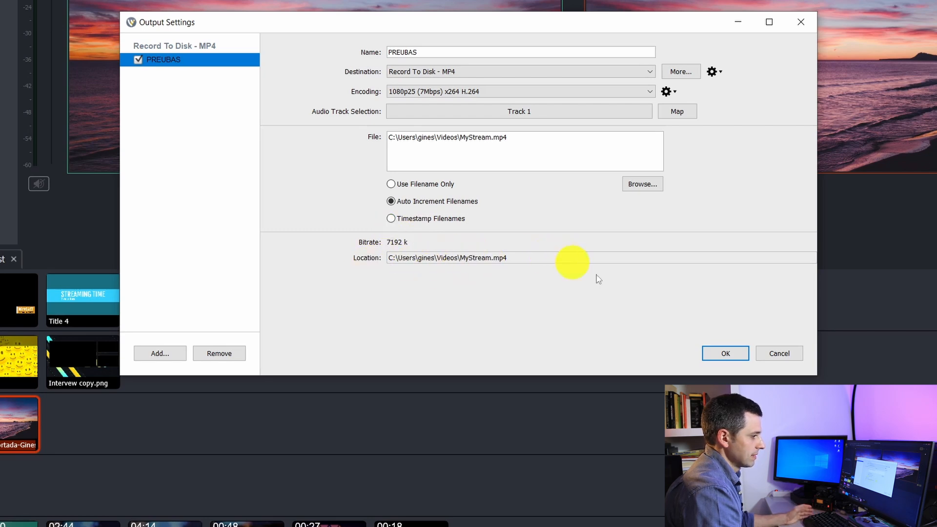
left_click(725, 352)
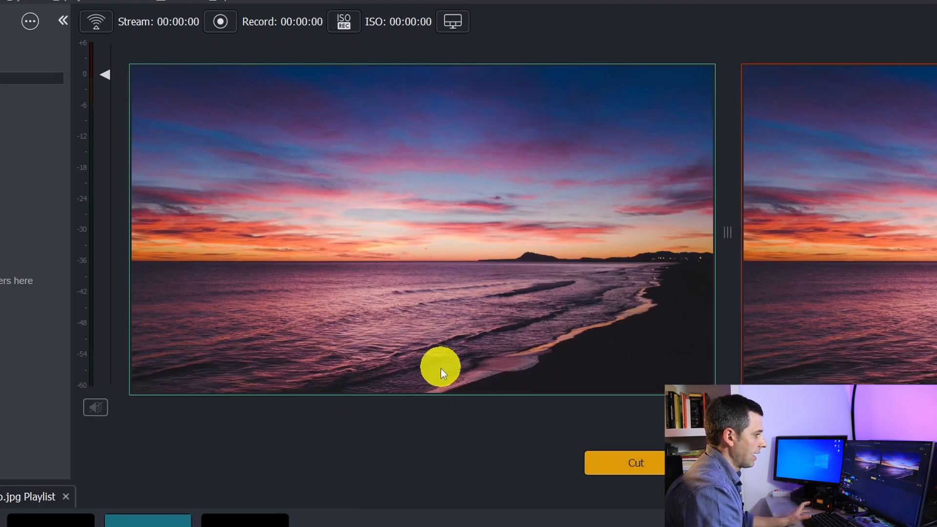
Step: Start recording to disk and take the caras.mov clip live
left_click(221, 24)
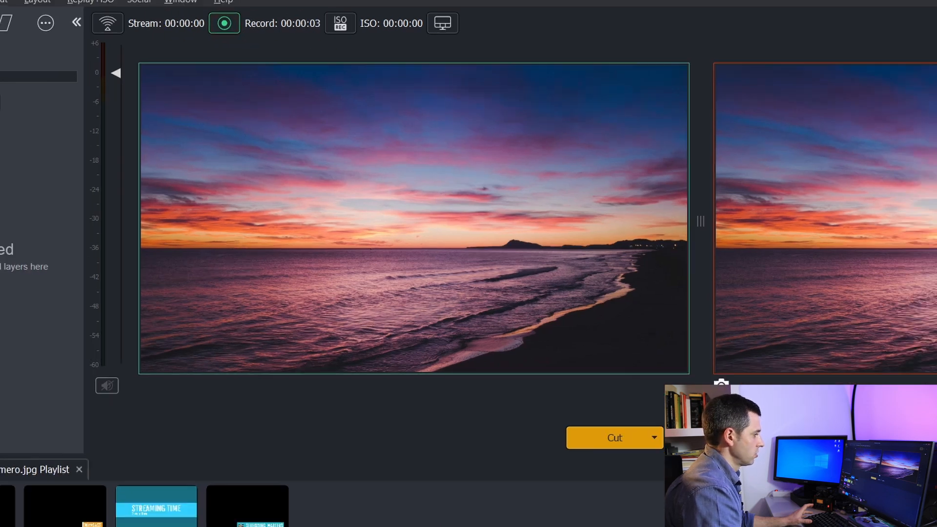
left_click(163, 372)
left_click(603, 288)
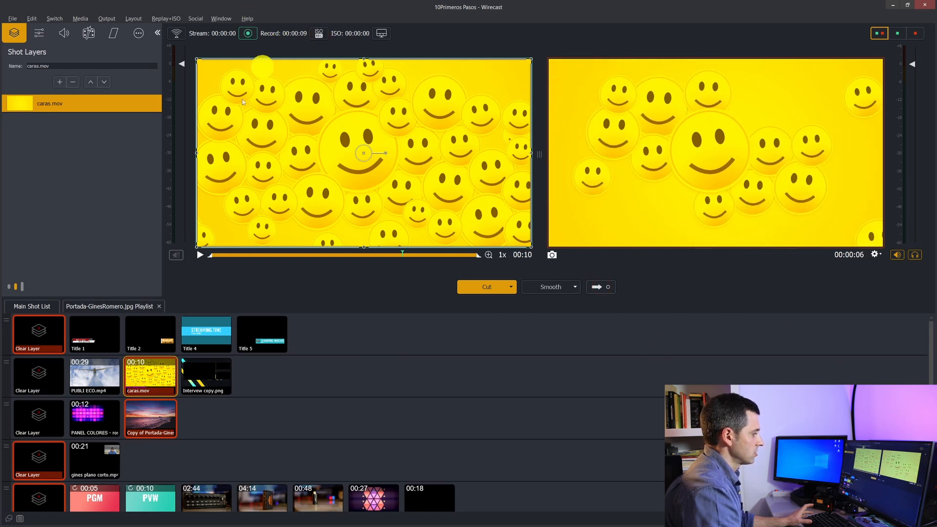
Step: Put PUBLI ECO.mp4 in preview, replace it with Intervew copy.png and take that image live
left_click(98, 383)
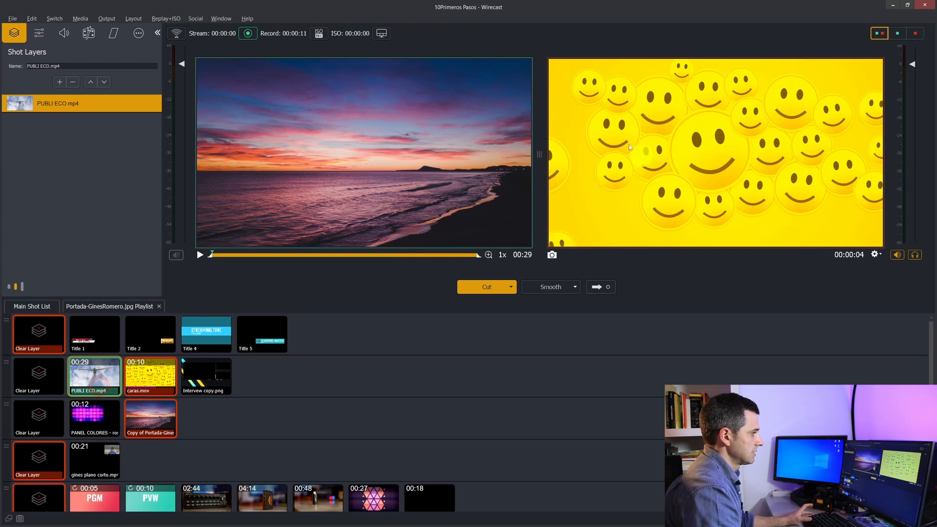
left_click(210, 382)
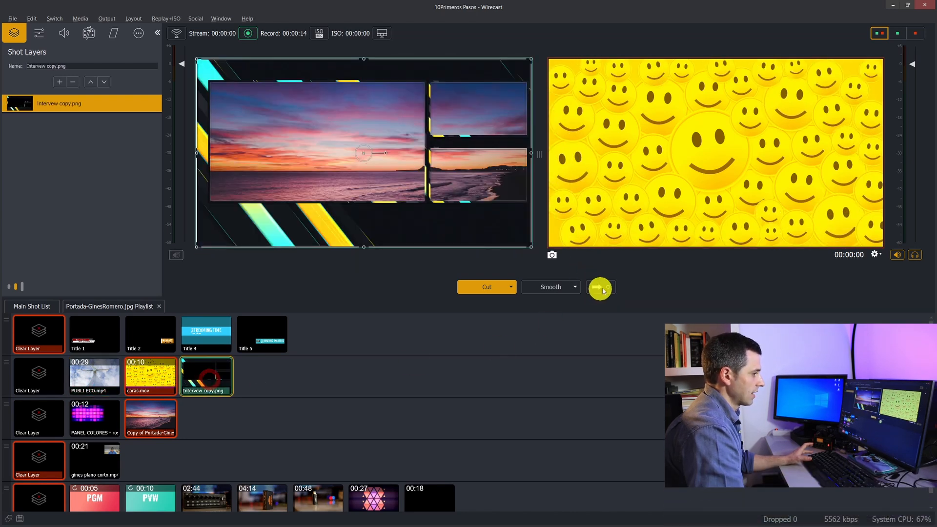
left_click(600, 286)
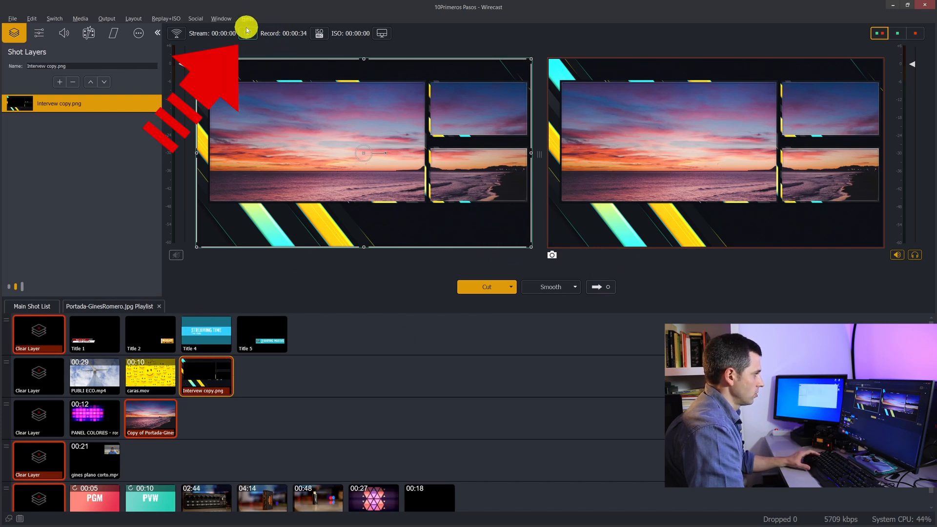
Step: Stop the recording and open the recorded MyStream_0 video from the Vídeos folder in VLC
left_click(248, 33)
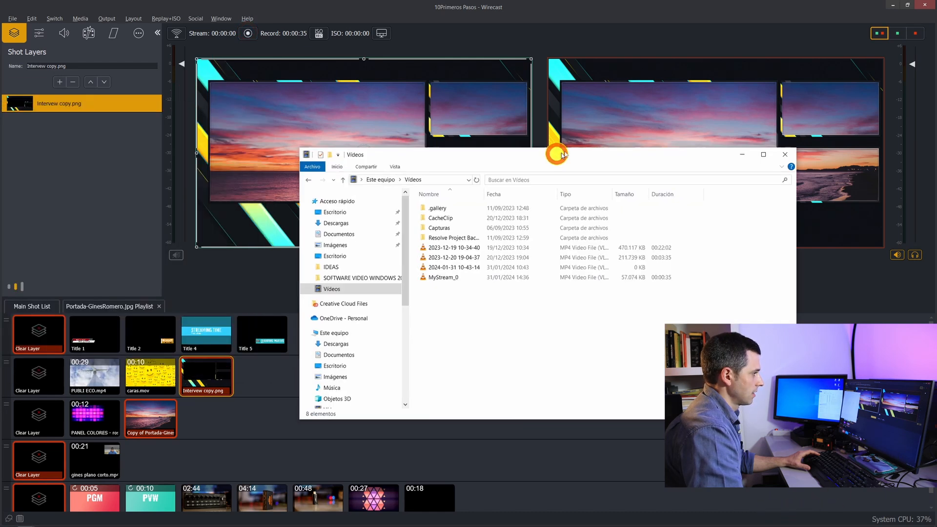
left_click_drag(558, 146, 603, 130)
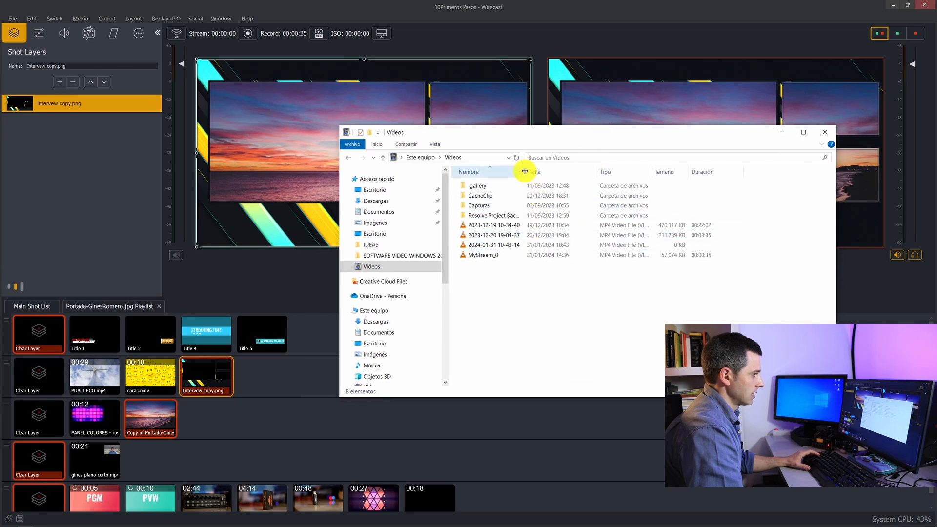
left_click(490, 255)
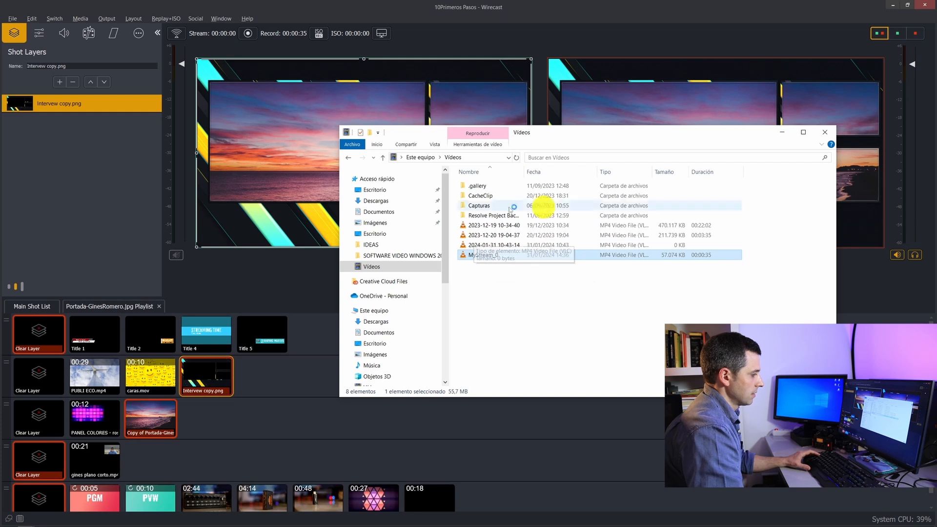
double_click(479, 261)
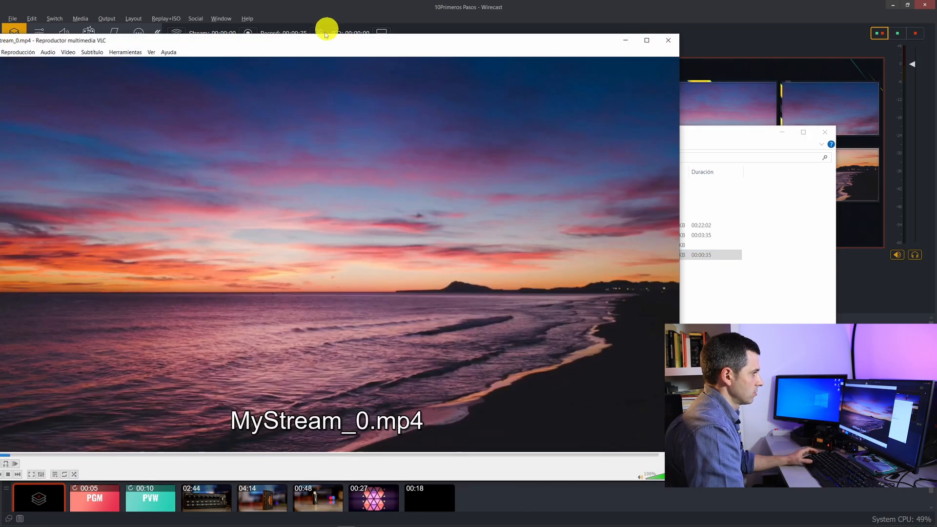
Step: Reposition the VLC player window and skip forward through MyStream_0.mp4 to check the recorded shots
left_click_drag(384, 44, 528, 40)
left_click(258, 455)
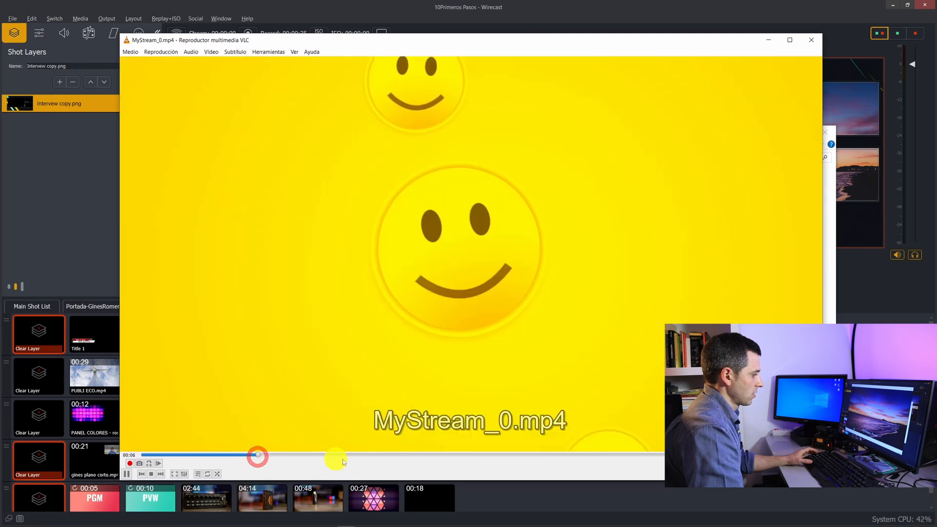
left_click(376, 455)
left_click(418, 456)
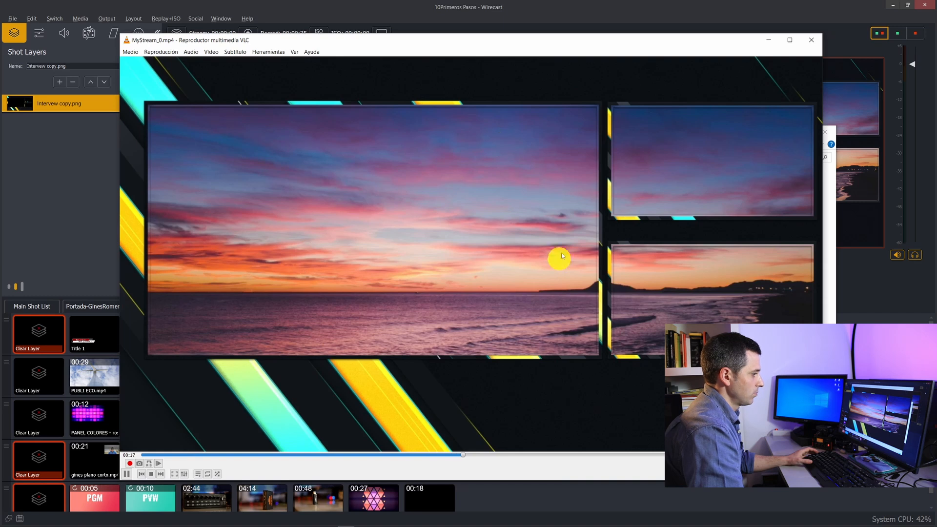
Step: Close the recorded video and add RTMP Server and YouTube destinations to the output settings, leaving the YouTube output disabled
left_click(816, 40)
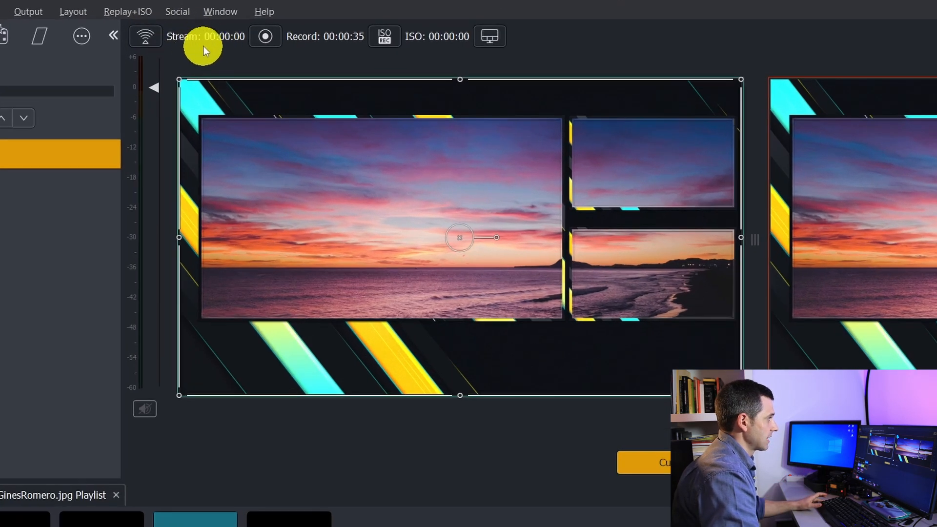
left_click(150, 37)
mouse_move(685, 235)
left_mouse_down()
mouse_move(767, 247)
mouse_move(699, 247)
left_mouse_up()
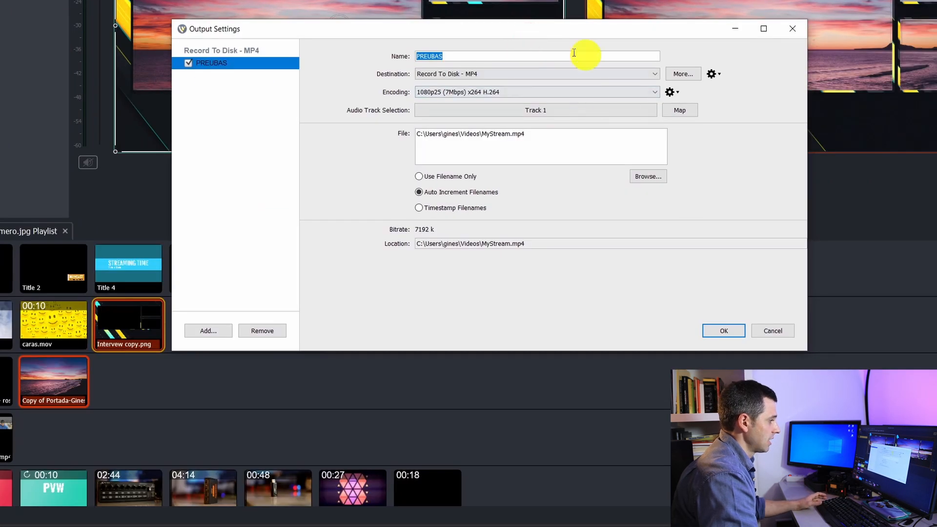
left_click(226, 333)
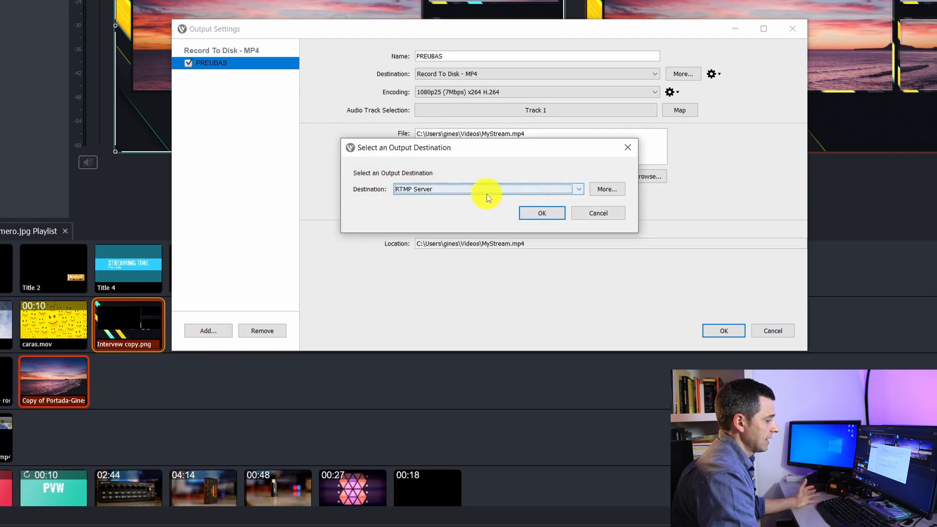
left_click(531, 195)
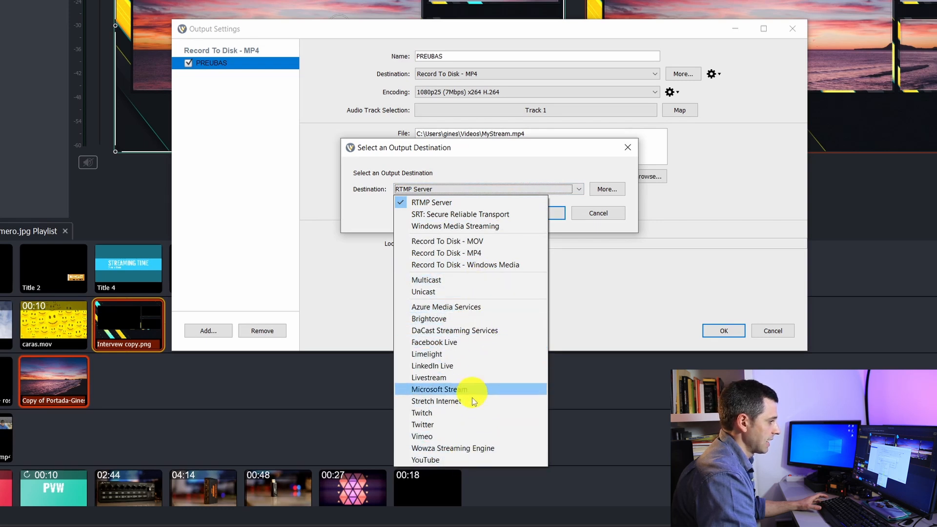
left_click(537, 215)
left_click(536, 215)
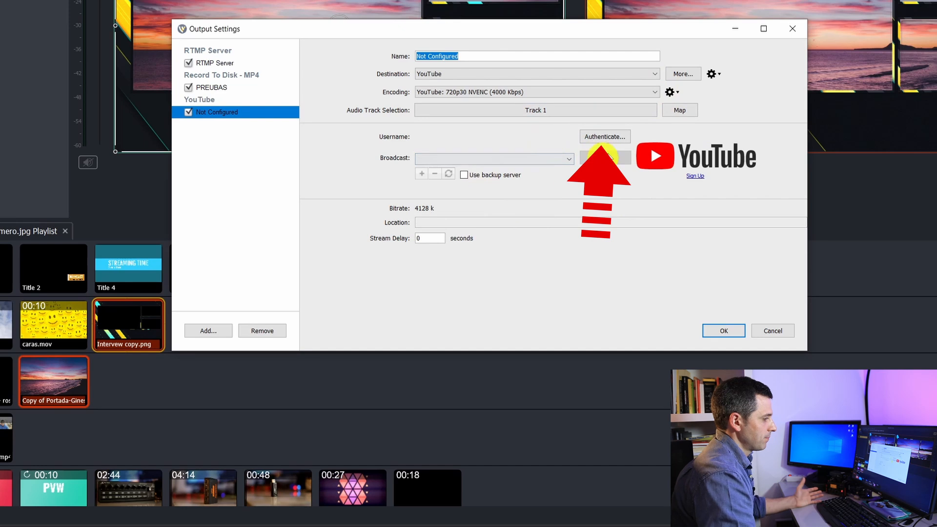
left_click(190, 112)
Step: Set the RTMP Server output's address to rtmp://a.rtmp.youtube.com/live2, copied from the stream URL in YouTube Studio
left_click(214, 62)
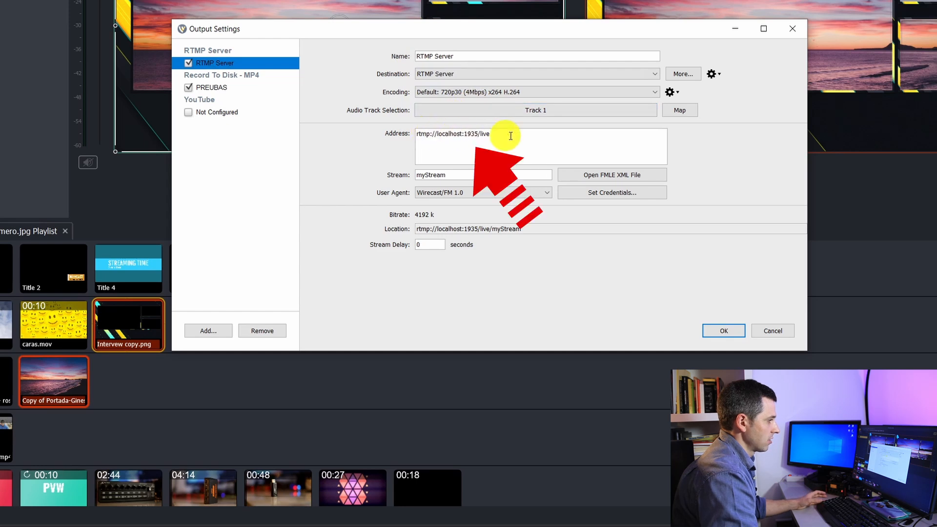
key("alt+Tab")
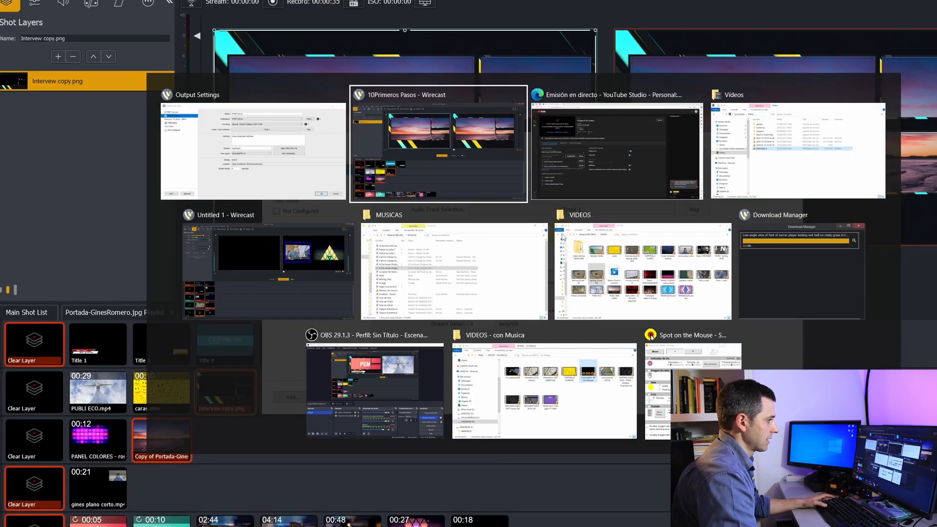
key("alt+Tab")
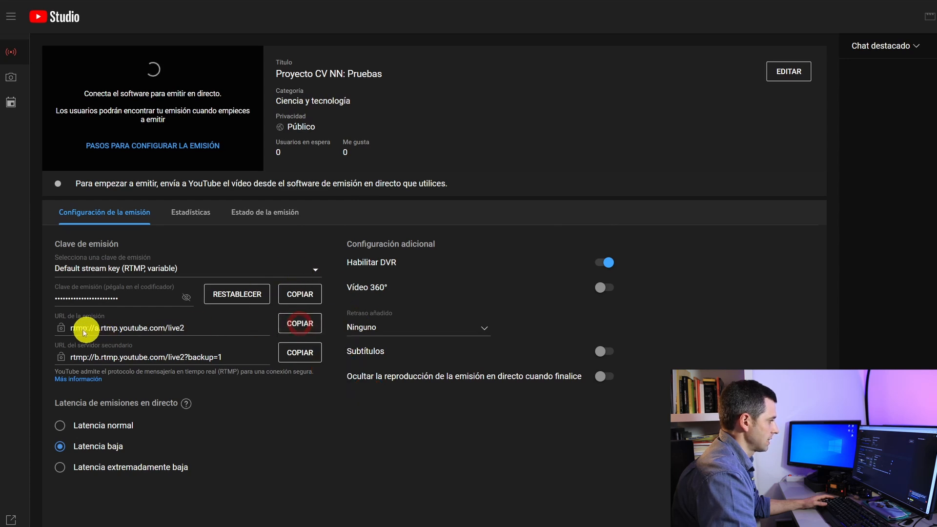
left_click(293, 352)
key("alt+Tab")
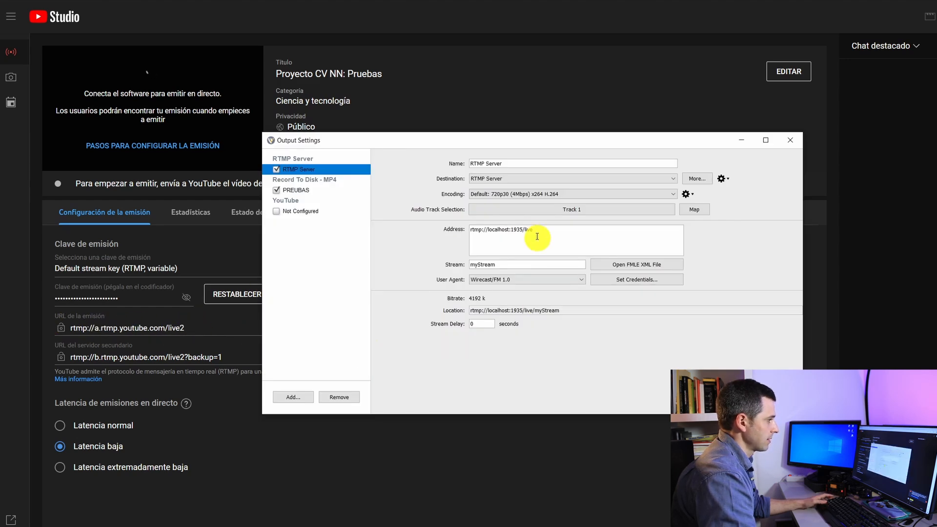
type("rtmp://a.rtmp.youtube.com/live2")
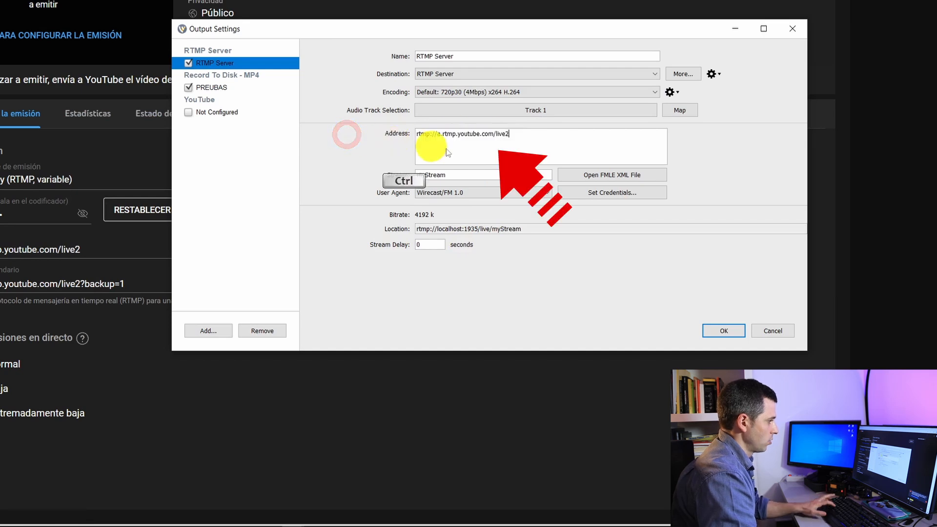
Step: Copy the stream key from YouTube Studio and paste it into the RTMP Server output's Stream field
double_click(421, 162)
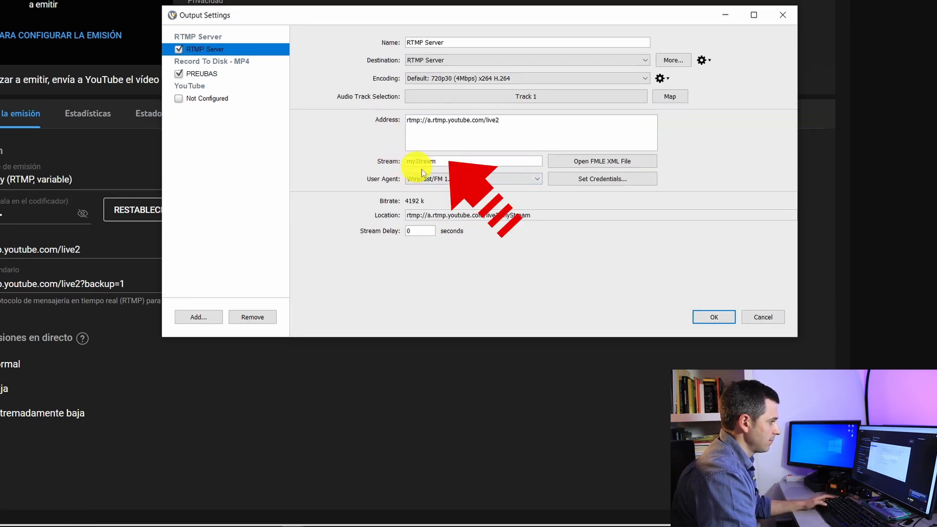
key("alt+Tab")
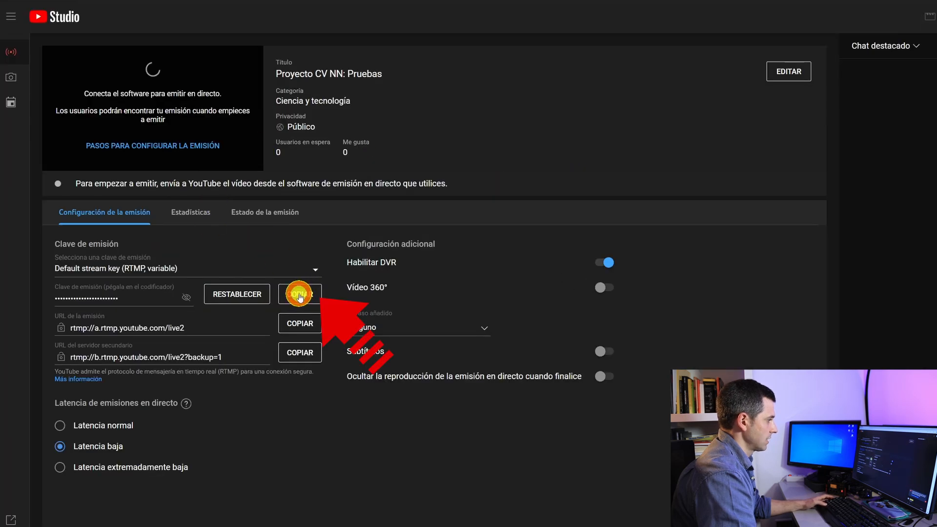
key("alt+Tab")
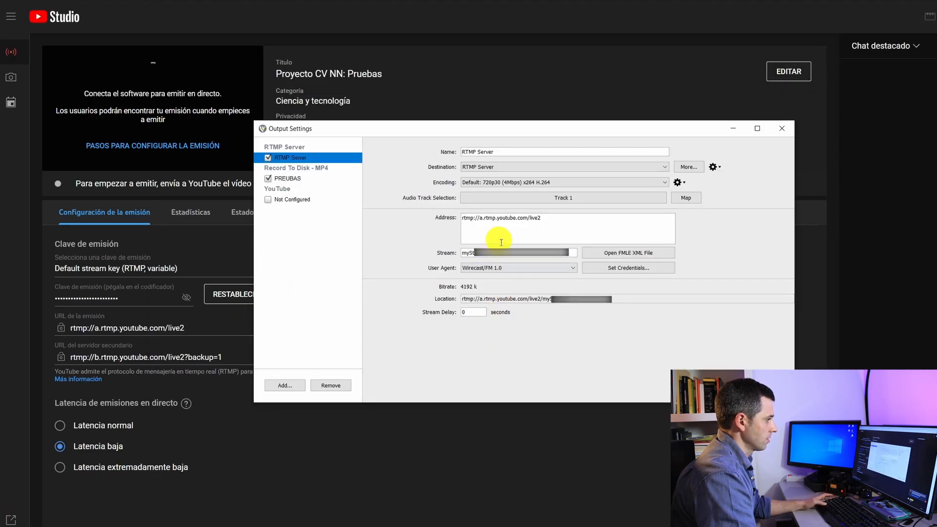
key("ctrl+v")
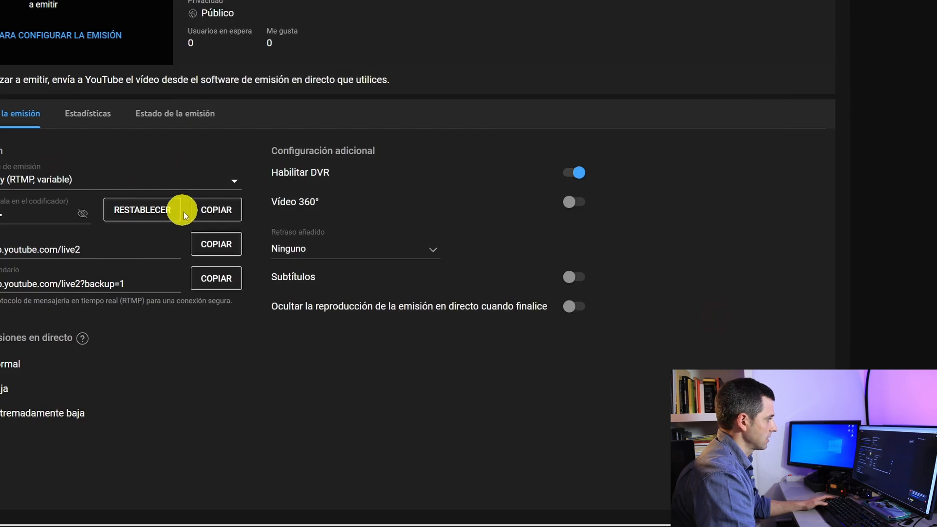
Step: Start streaming from Wirecast, check the live broadcast in YouTube Studio and return to Wirecast
key("alt+Tab")
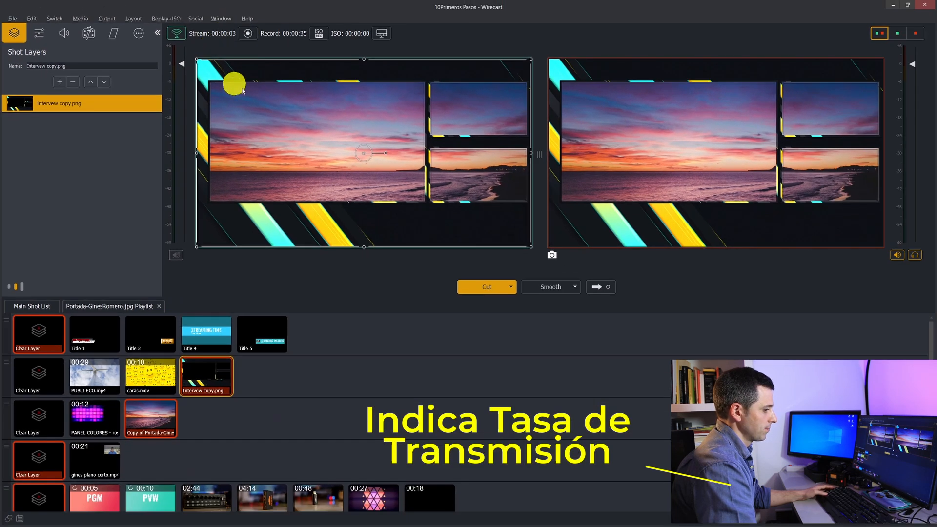
key("alt+Tab")
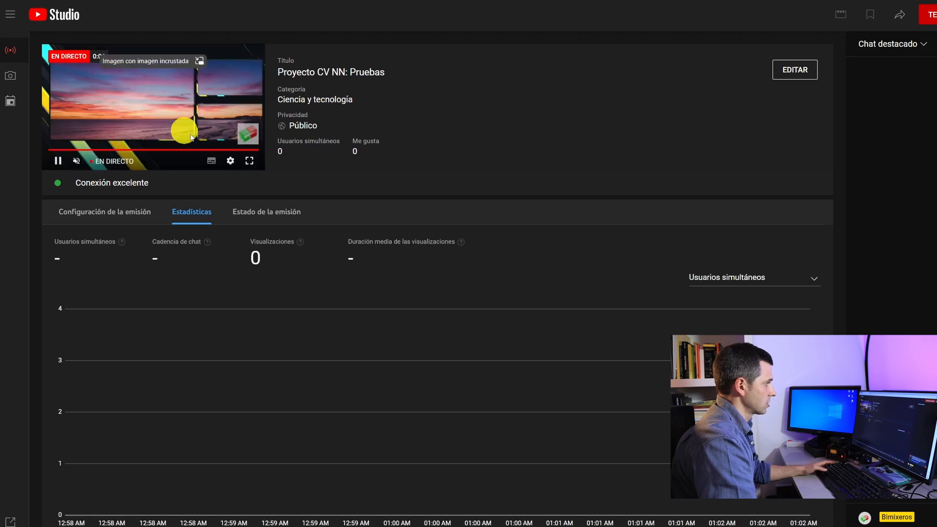
key("alt+Tab")
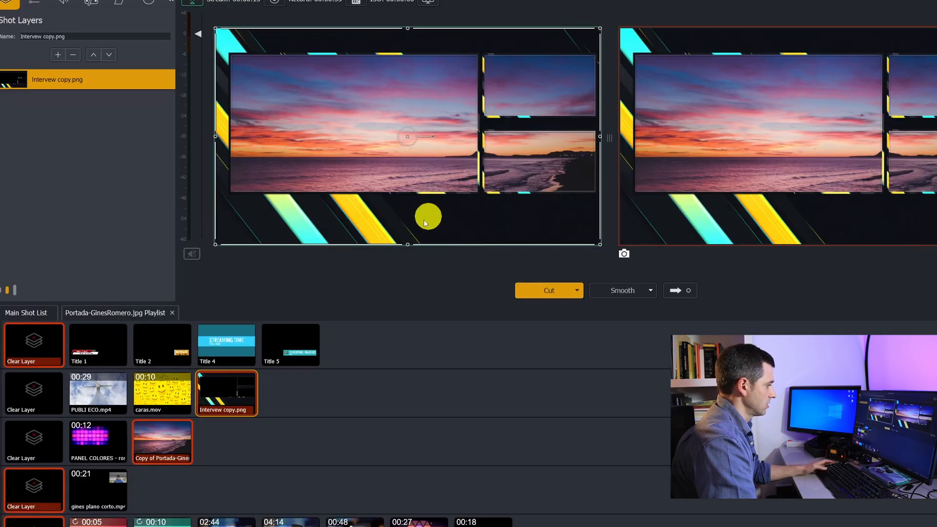
Step: Put PANEL COLORES - rosa potente.mov in preview, clear the second layer and take the result live
left_click(115, 448)
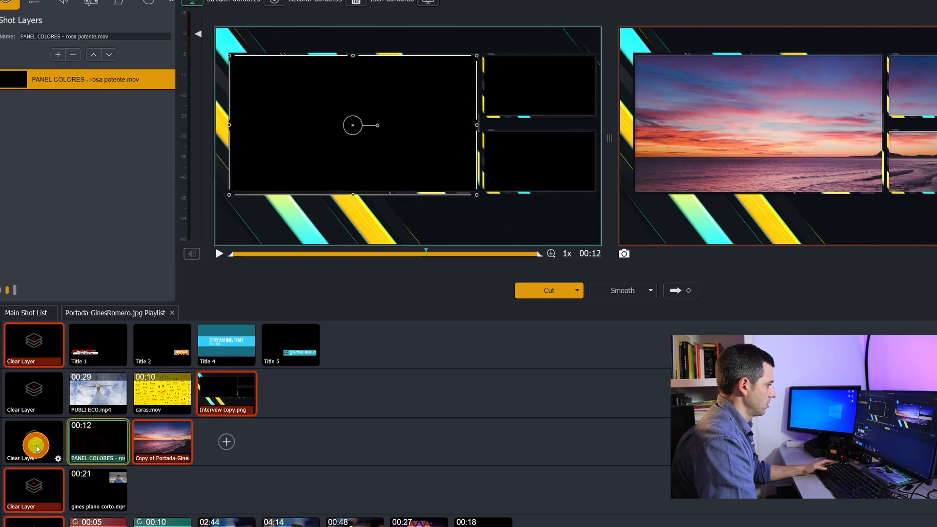
left_click(37, 448)
left_click(34, 392)
left_click(93, 437)
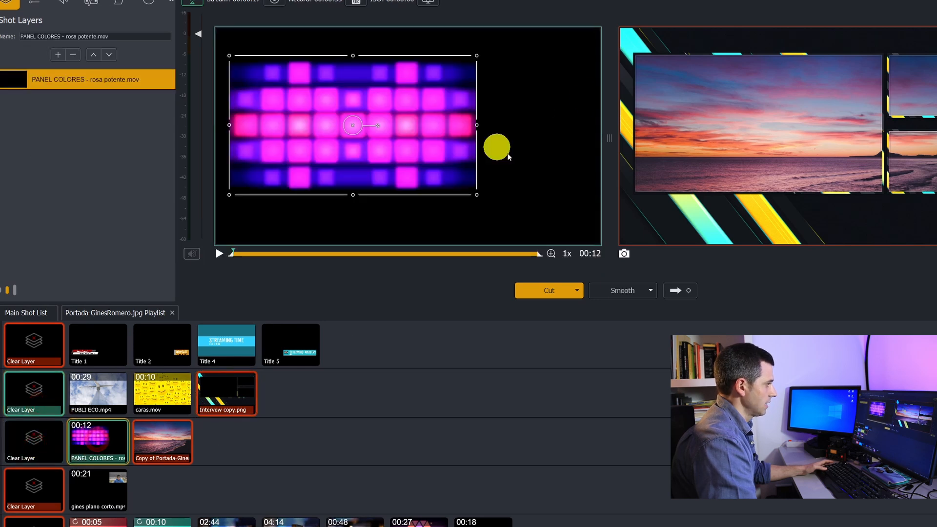
left_click(681, 290)
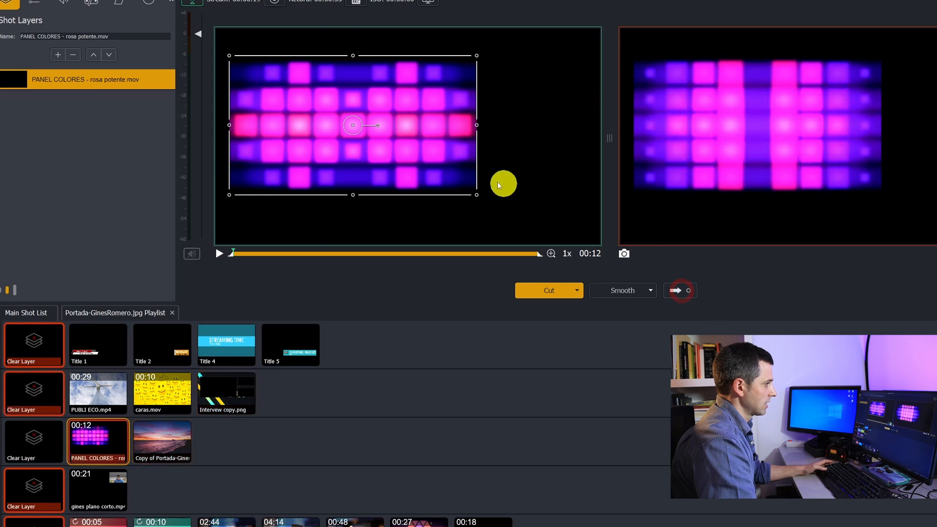
Step: Check the changed shot in the YouTube Studio broadcast, return to Wirecast and stop the stream
key("alt+Tab")
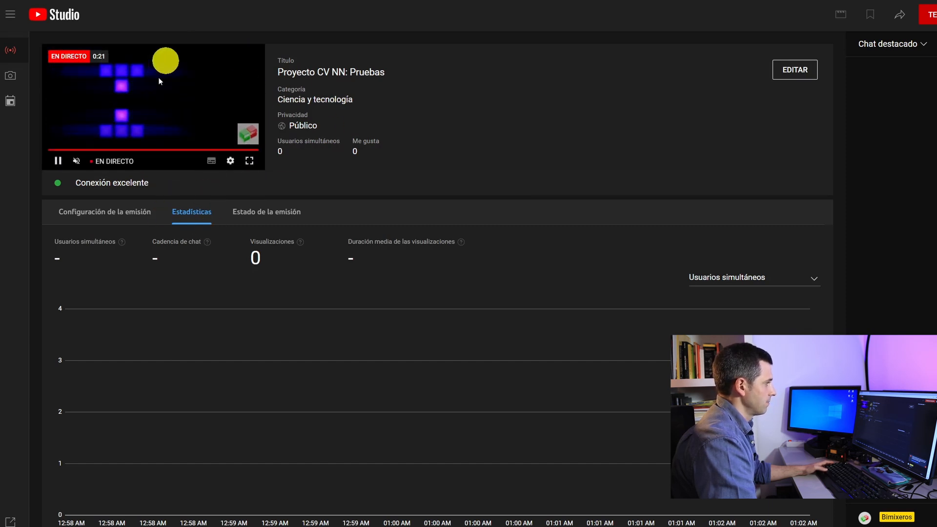
key("alt+Tab")
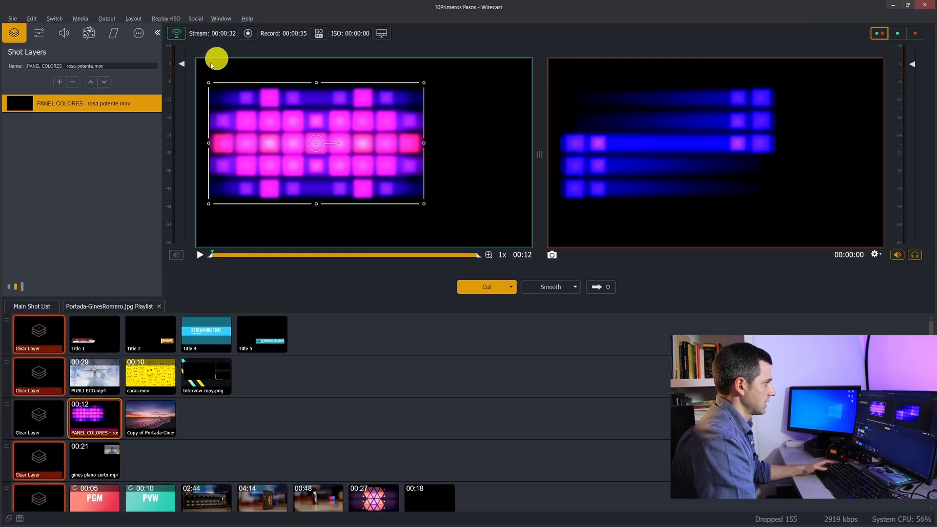
left_click(176, 35)
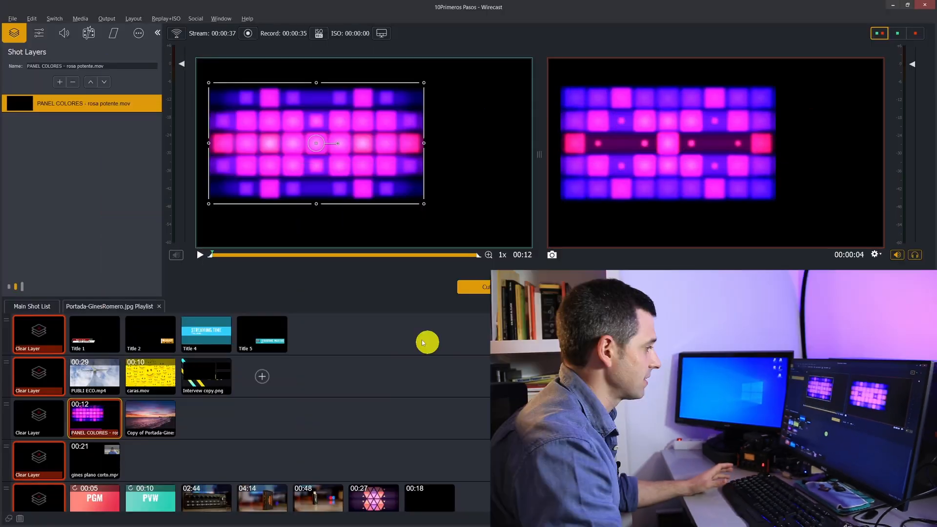
Step: Take Title 2 live over PUBLI ECO.mp4 and open the title templates for a new title on Main Layer 1
left_click(171, 332)
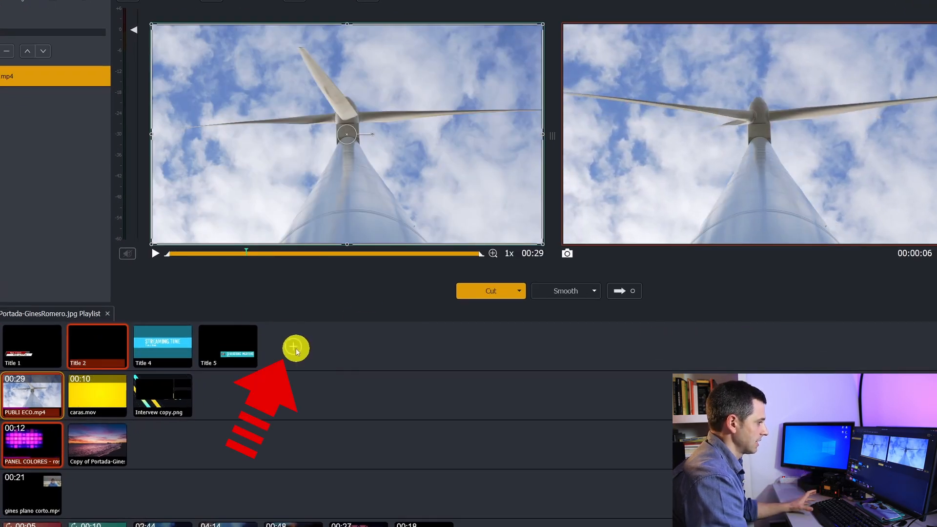
left_click(293, 349)
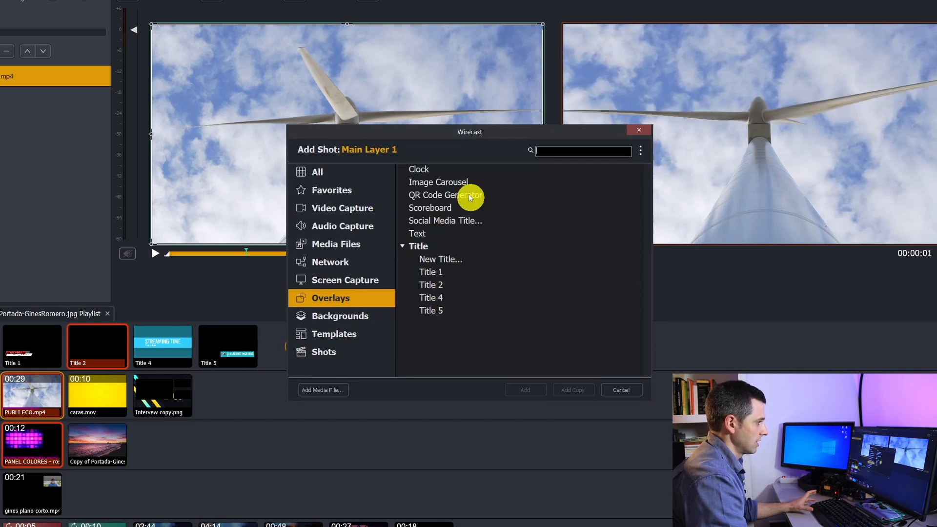
left_click(442, 259)
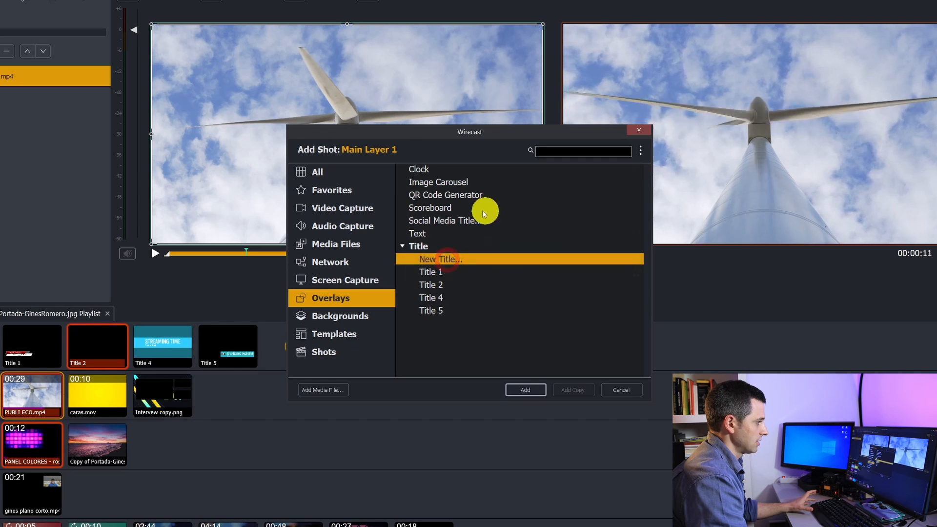
left_click(534, 392)
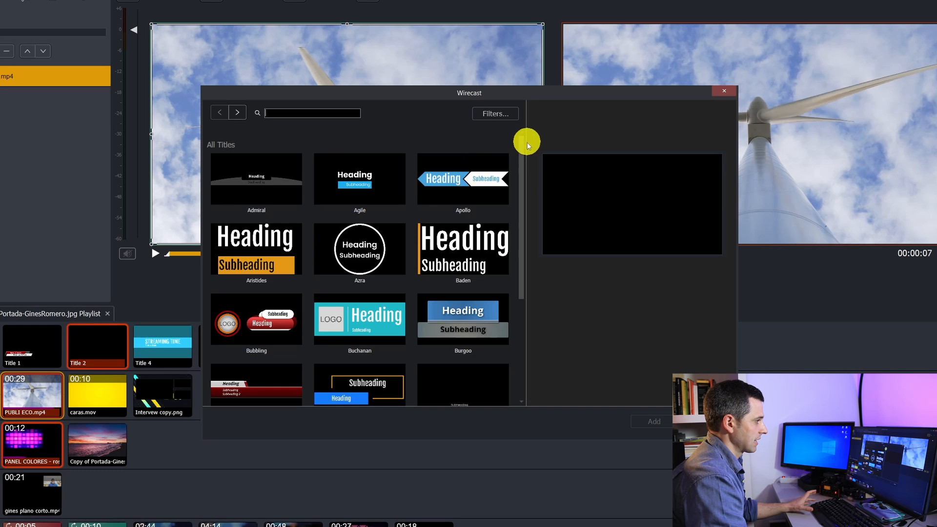
Step: Pick the Gallant lower third template, try its Show Preview and Scale to Fit views, and add it
left_click_drag(524, 140, 519, 351)
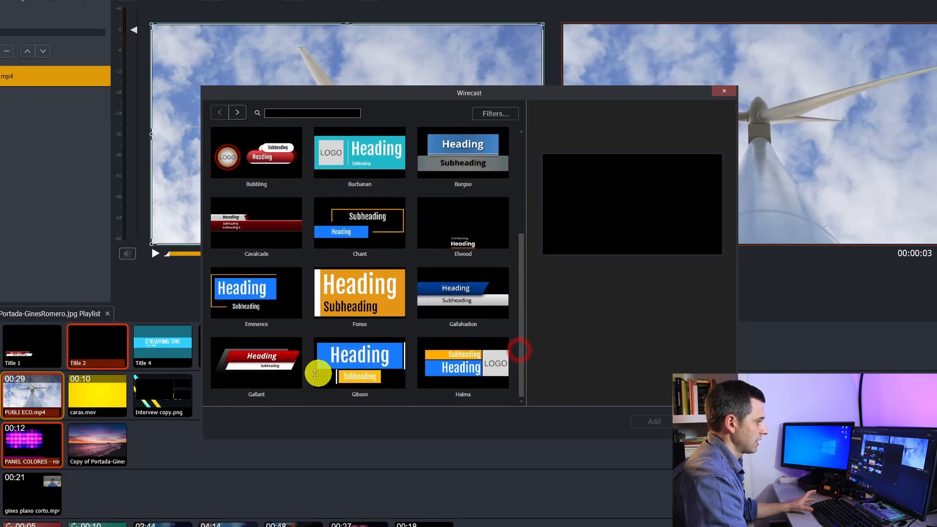
left_click(264, 356)
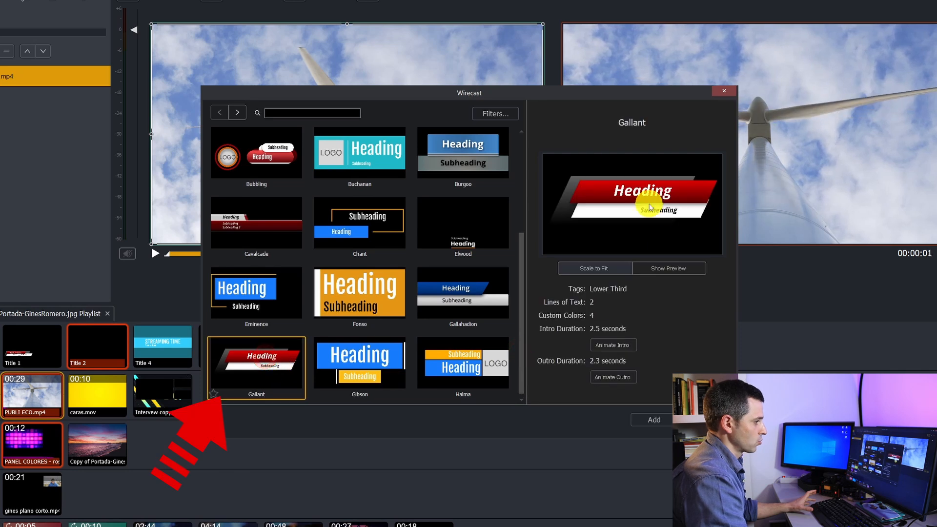
left_click(662, 274)
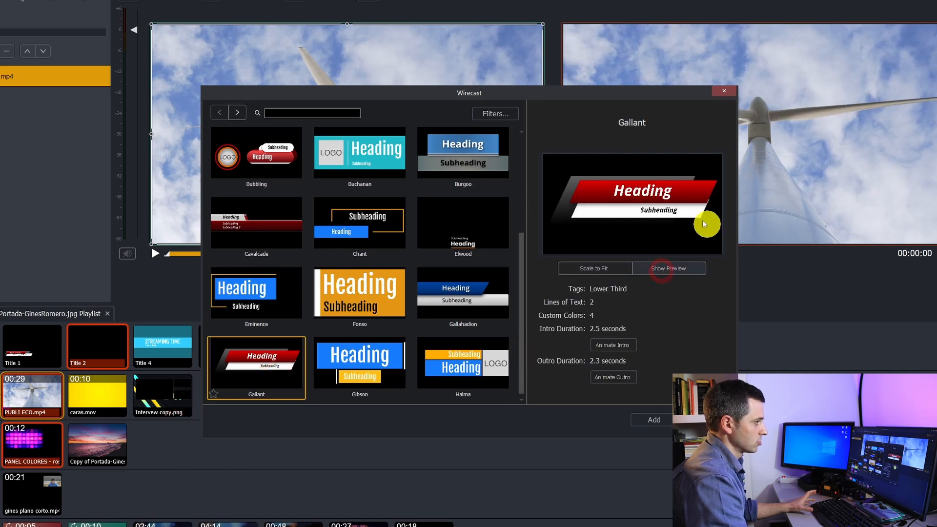
left_click(613, 267)
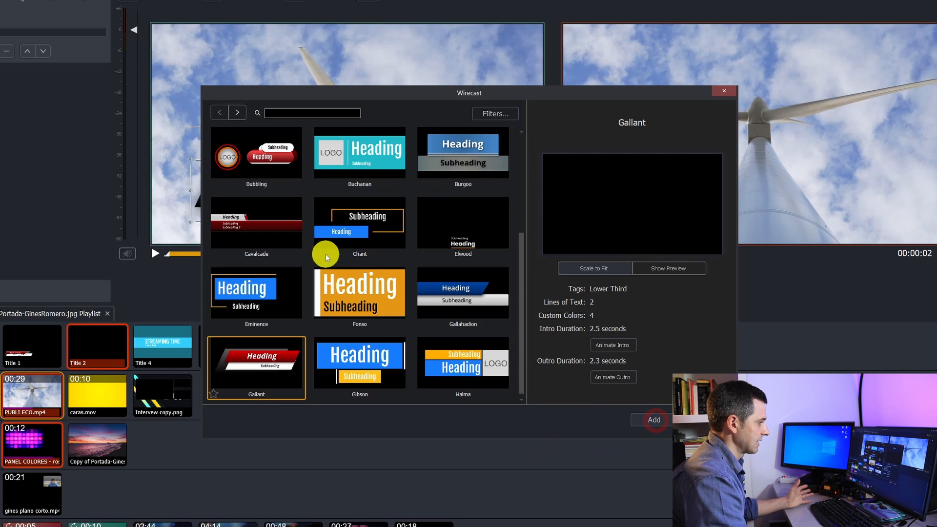
left_click(649, 419)
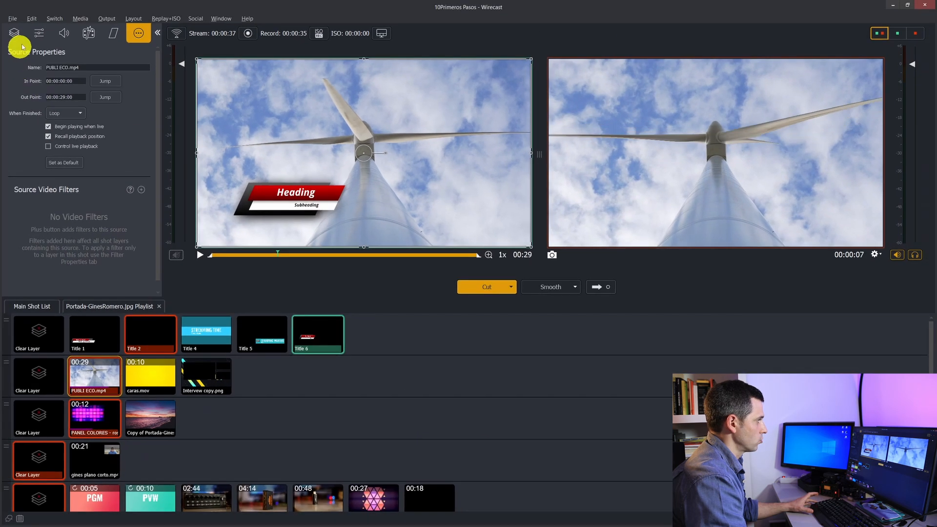
Step: Select the new Gallant title in the first layer and enlarge it to about 534 x 243 in the preview
left_click(14, 33)
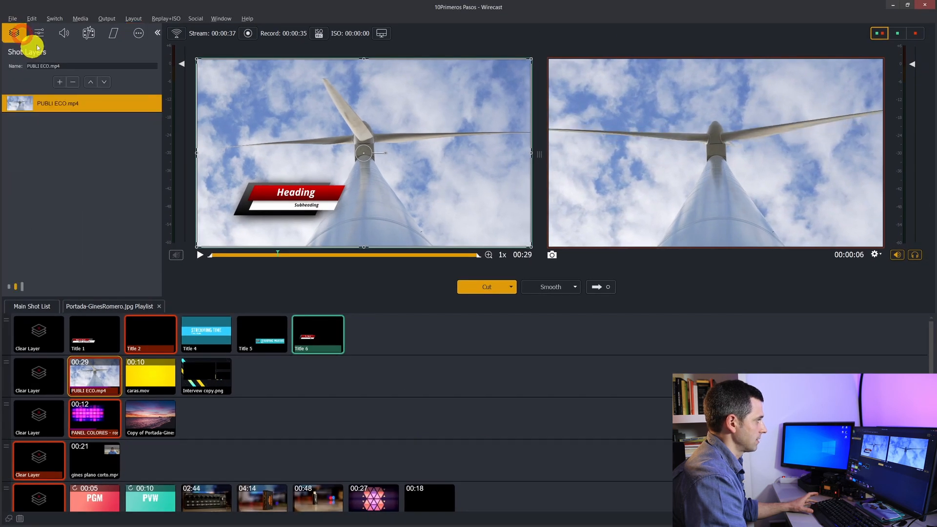
left_click(39, 33)
left_click(329, 338)
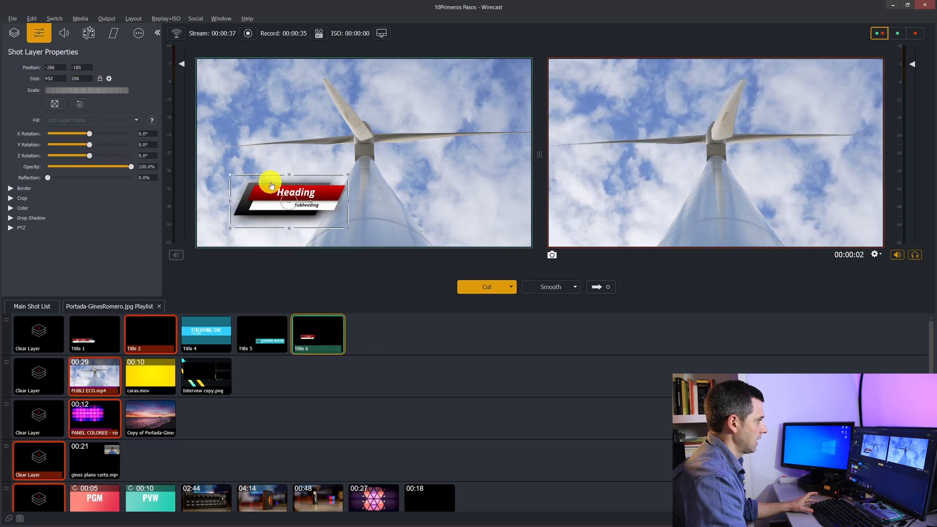
left_click_drag(232, 176, 203, 156)
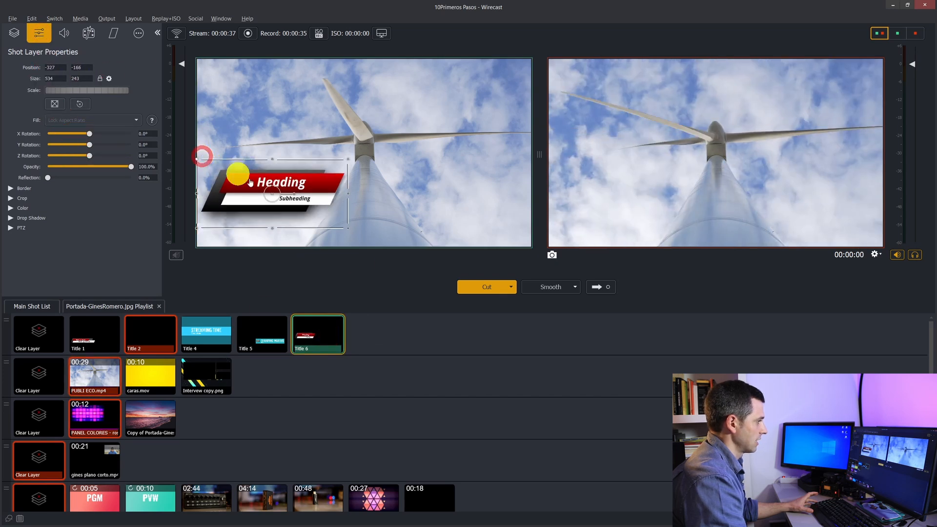
Step: Set the Gallant title's heading to TEXTO DE PRUEBA and place the title over the upper part of the preview
left_click_drag(320, 200, 332, 212)
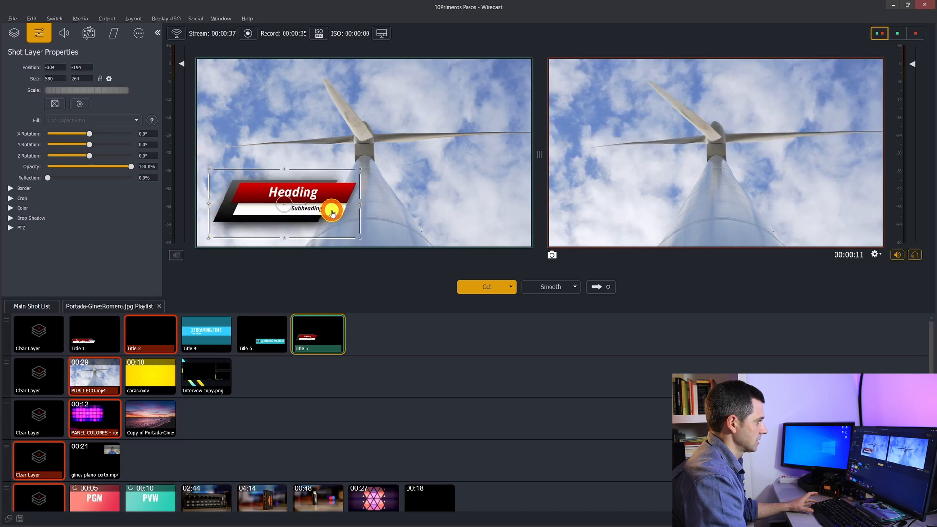
left_click(138, 33)
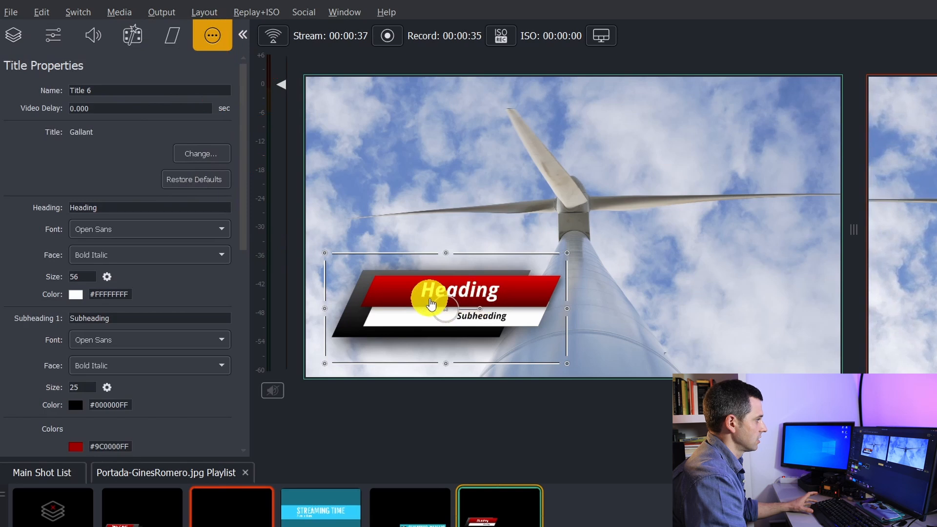
double_click(99, 206)
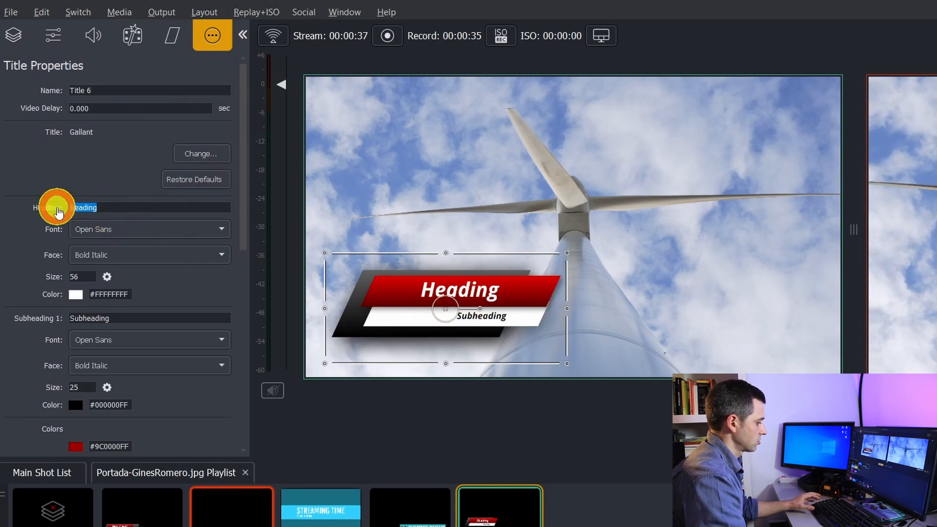
type("TEST")
key("BackSpace")
key("BackSpace")
type("XTO DE PRUEBA")
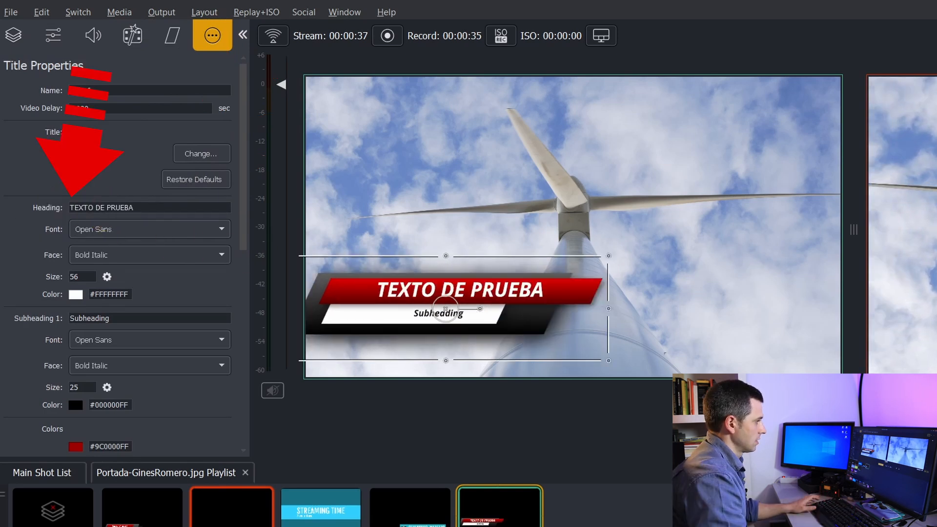
left_click_drag(529, 332, 700, 159)
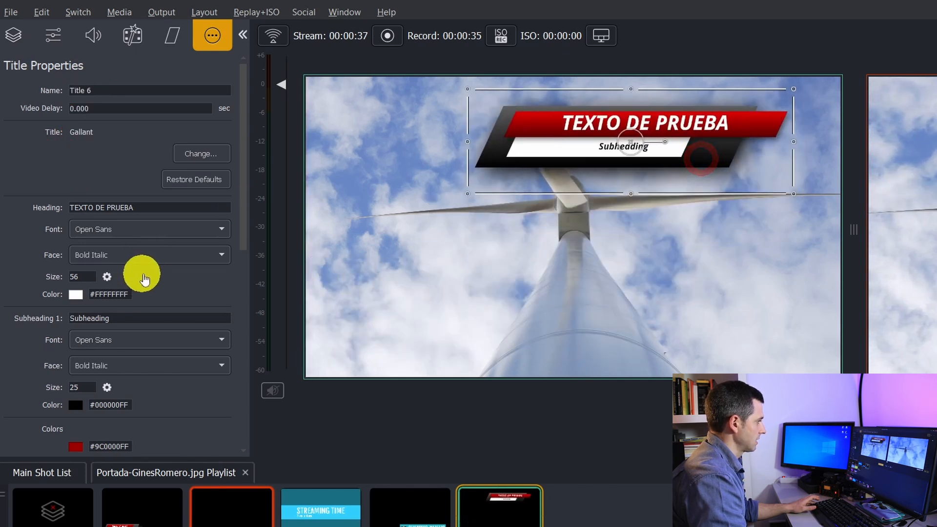
Step: Try Microsoft PhagsPa as the heading's font and settle on Candara
left_click(139, 227)
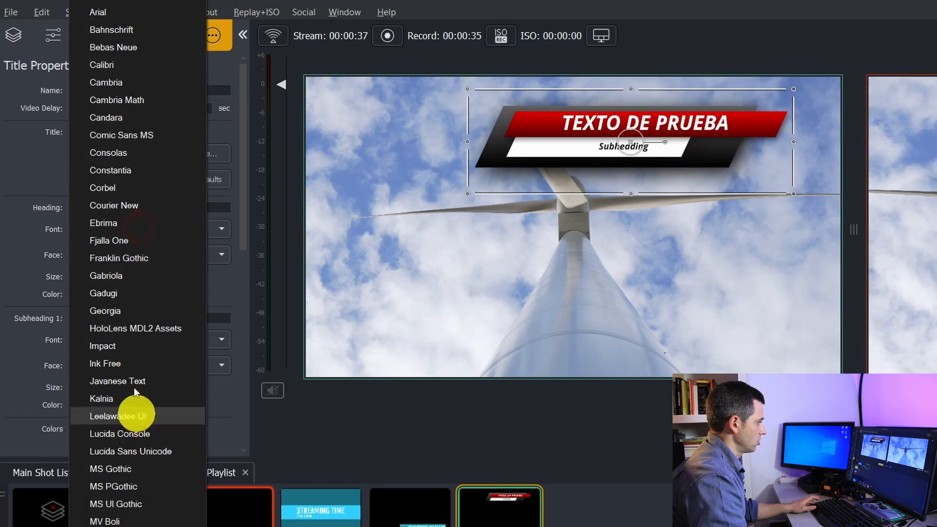
left_click(122, 526)
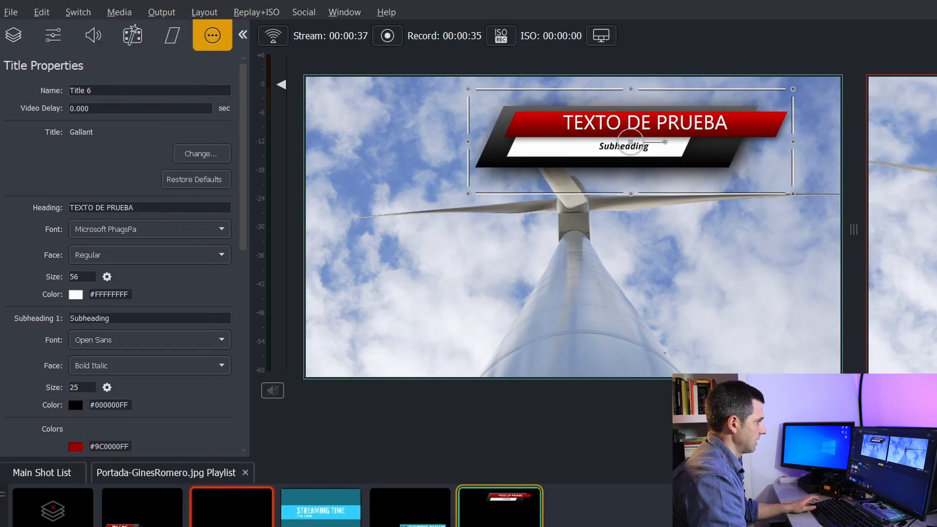
left_click(128, 238)
left_click(124, 120)
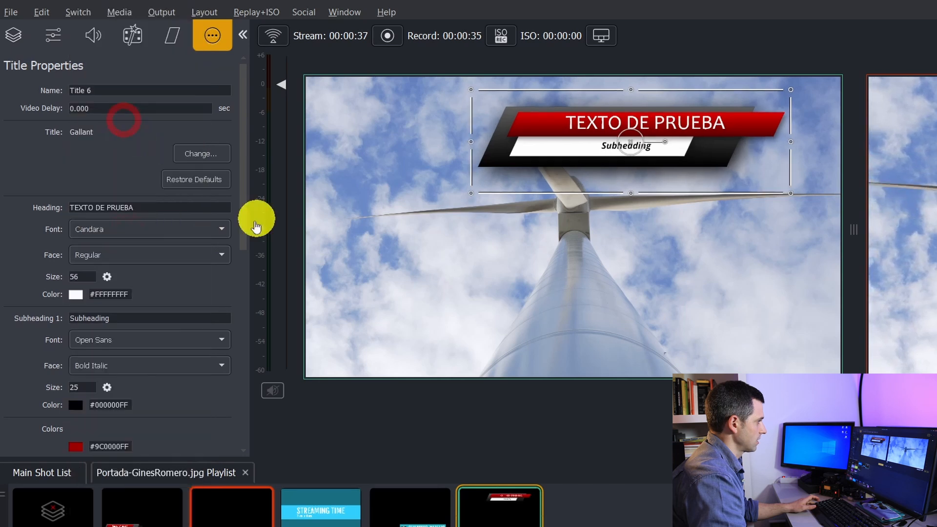
Step: Set the title's first subheading to FALDON TEXTO and take Title 6 live
scroll(188, 209, "down", 3)
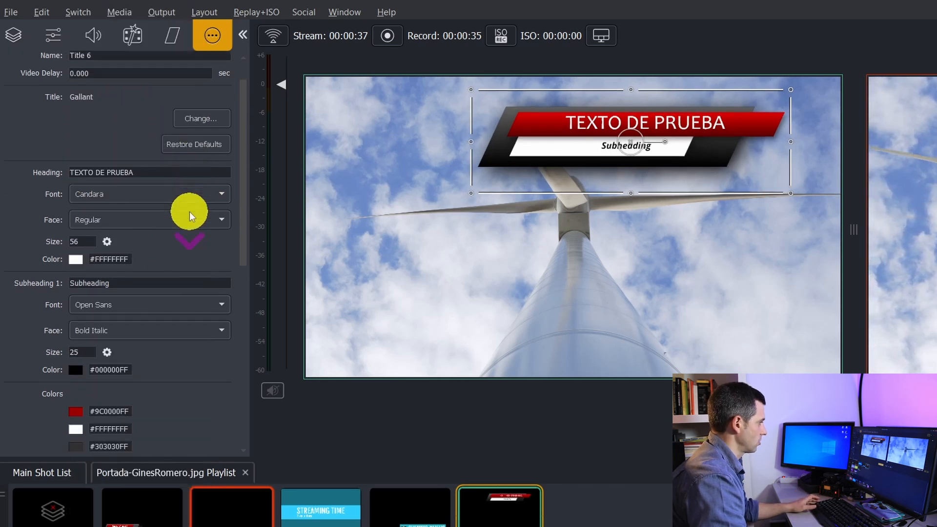
scroll(189, 242, "down", 1)
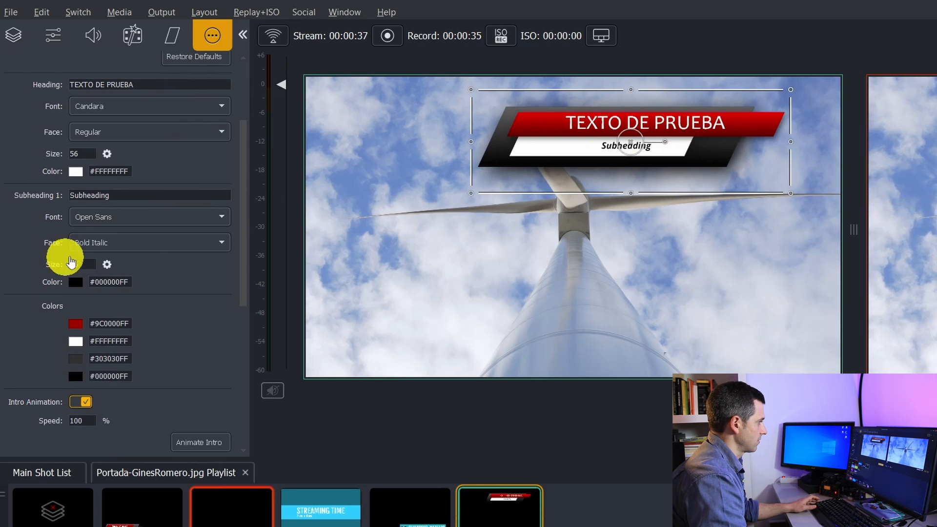
double_click(121, 195)
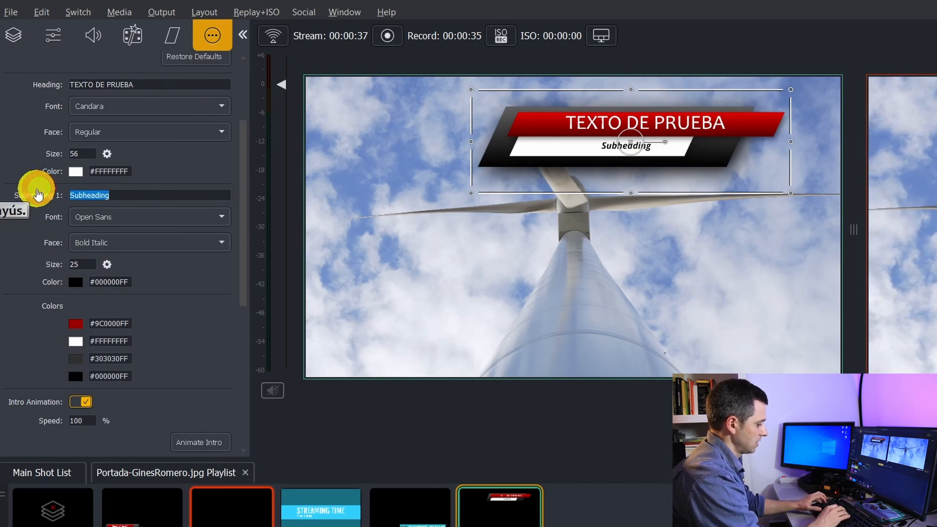
type("FALDON TEXTO")
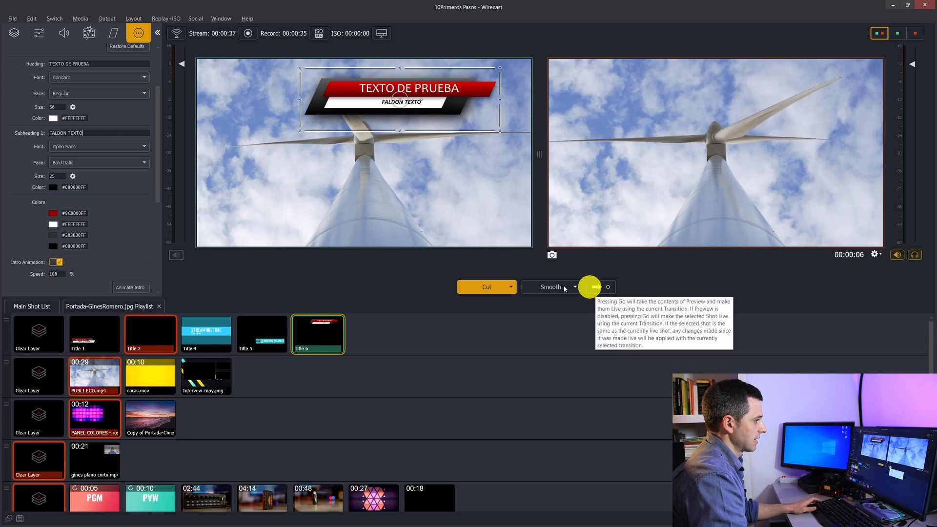
left_click(598, 290)
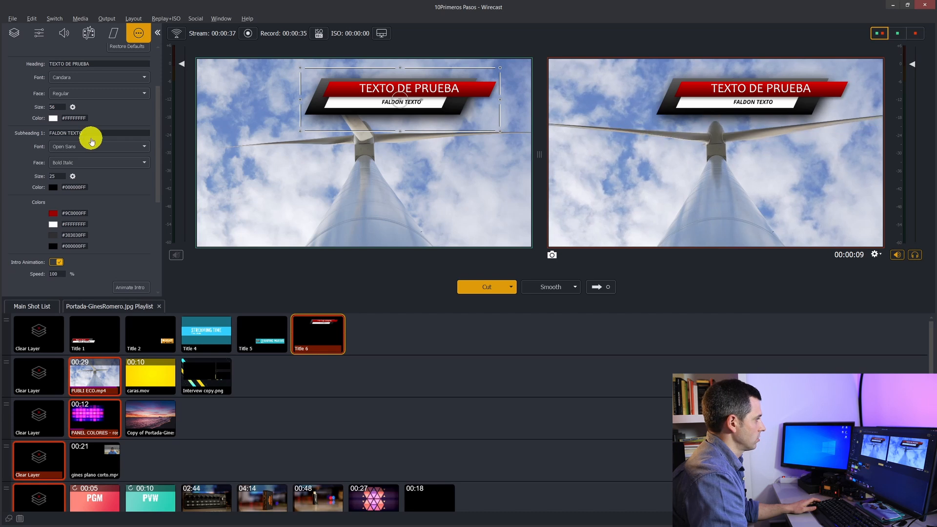
scroll(91, 141, "up", 5)
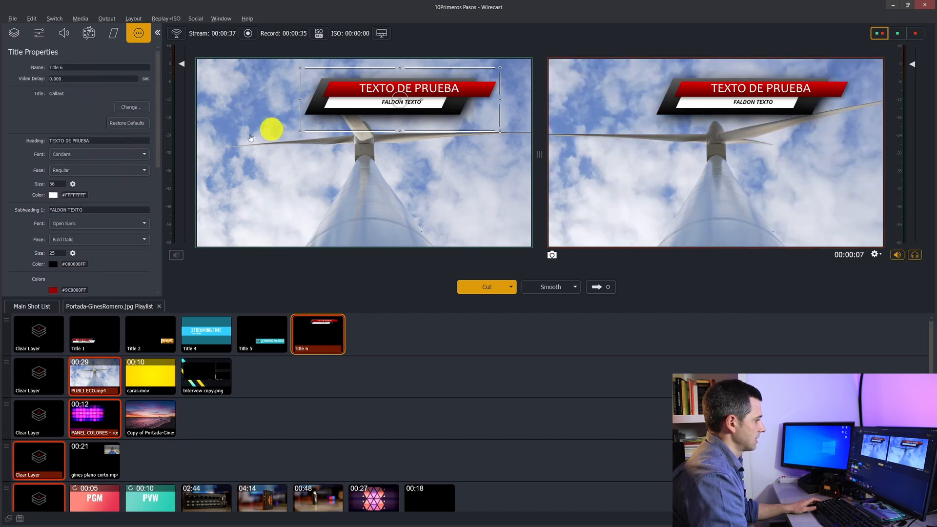
Step: Add a Scoreboard overlay to Main Layer 1, then enlarge it in the preview's upper right area
left_click(371, 336)
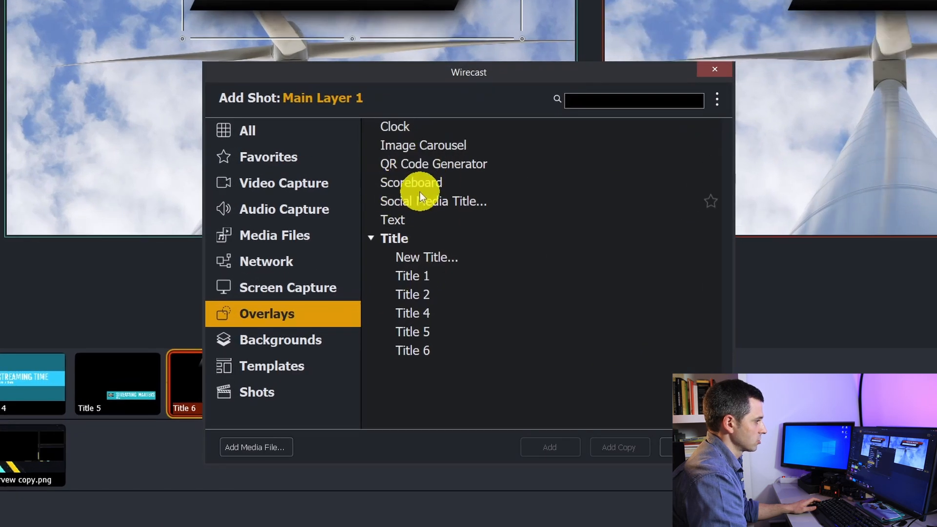
left_click(436, 217)
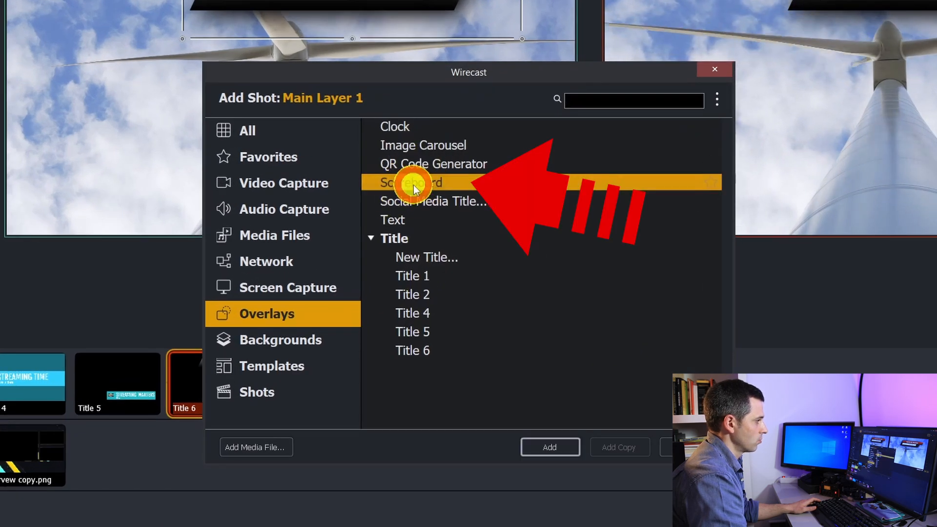
left_click(550, 446)
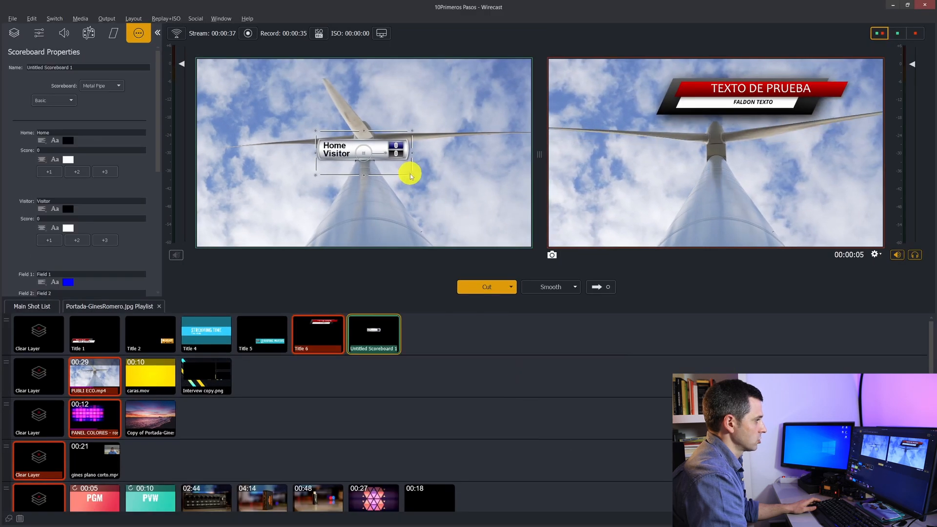
left_click_drag(411, 178, 485, 105)
Step: Raise the Visitor score by 3 points and take the scoreboard live
left_click(17, 219)
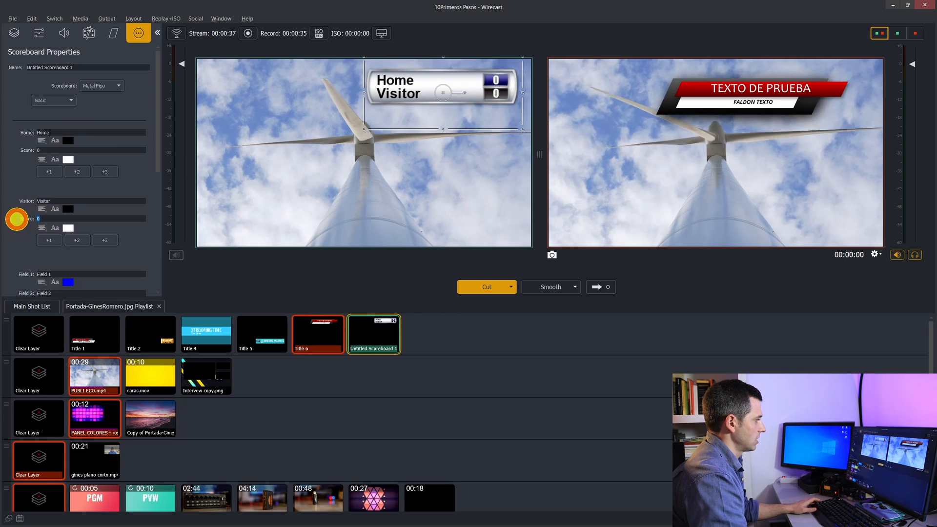
type("ss")
left_click(112, 240)
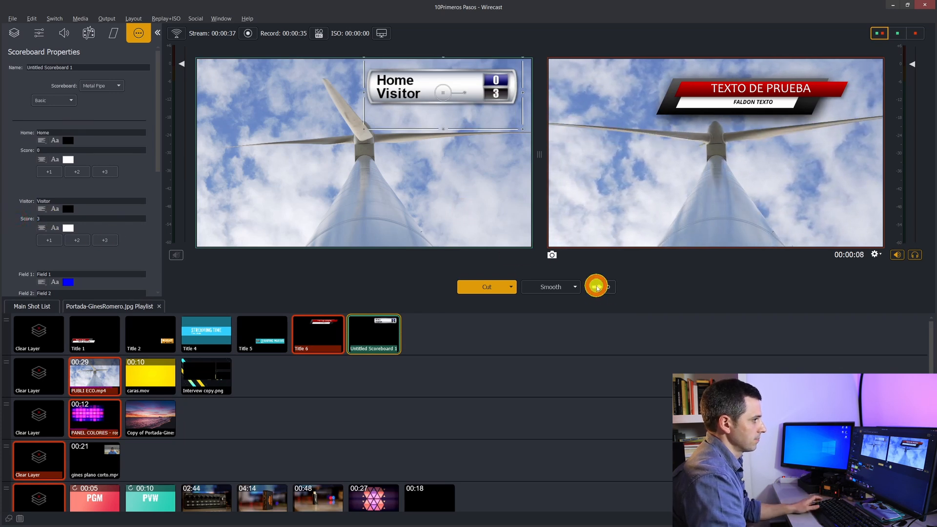
left_click(597, 289)
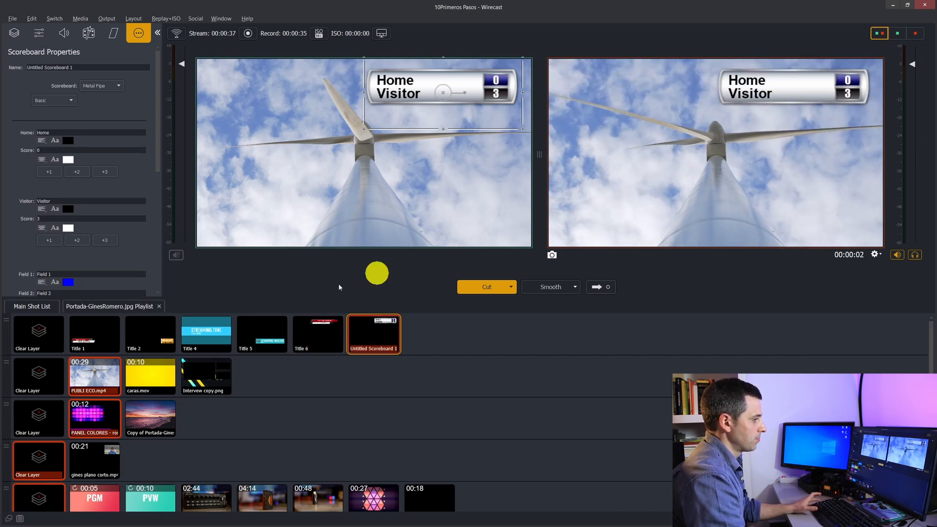
Step: Add a Clock overlay from the Add Shot window
left_click(430, 336)
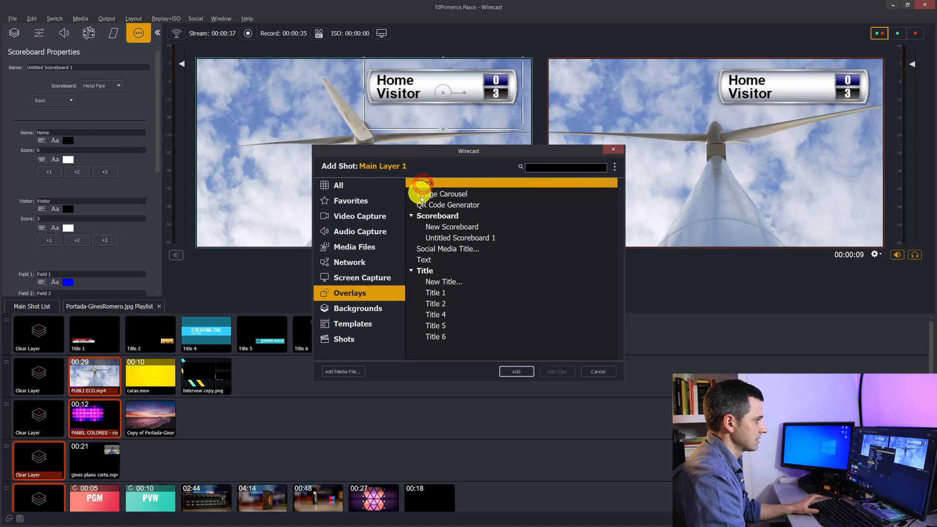
left_click(516, 374)
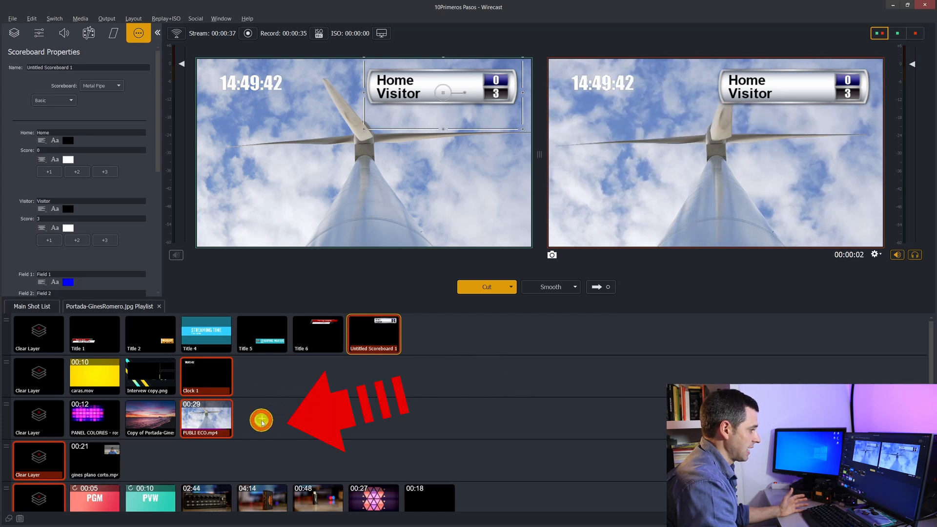
Step: Open the Stock Media Library for a new shot on Main Layer 3 and search it for "paris"
left_click(262, 420)
left_click(360, 248)
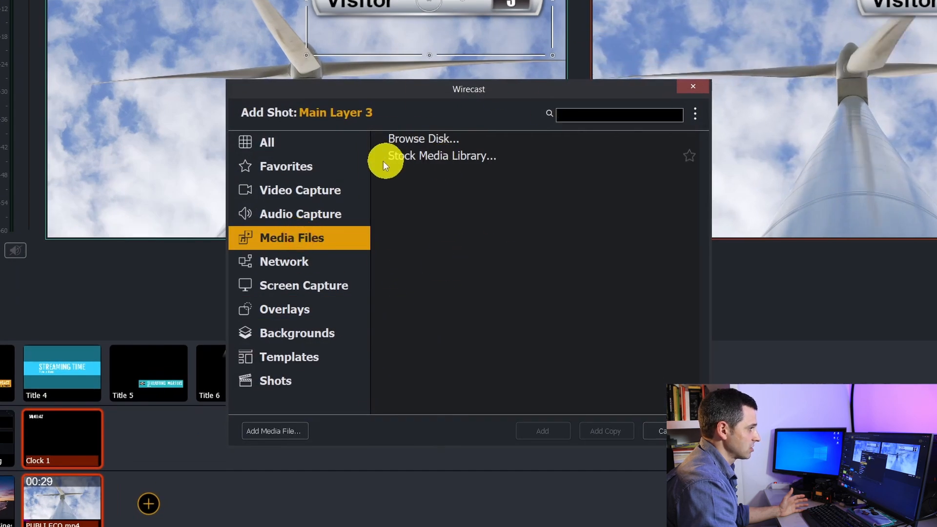
left_click(472, 158)
left_click(550, 432)
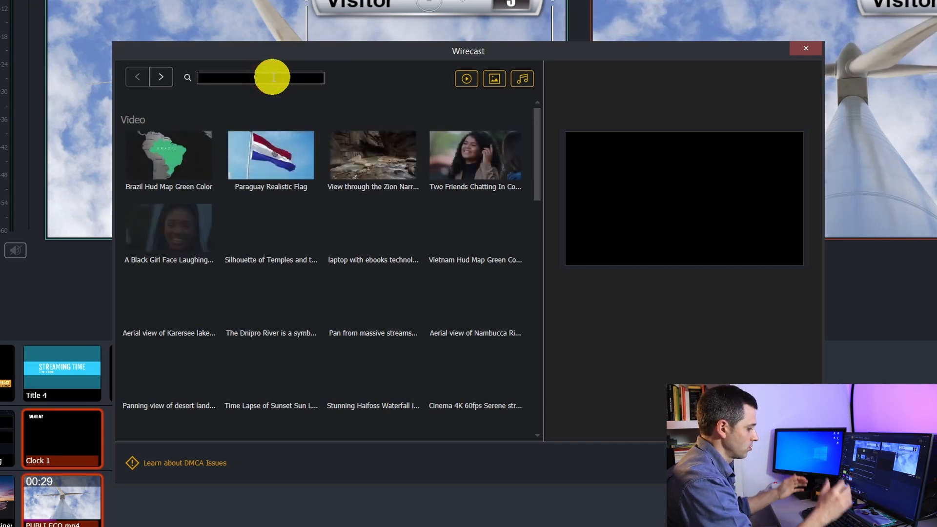
left_click(272, 77)
type("paris")
key("Return")
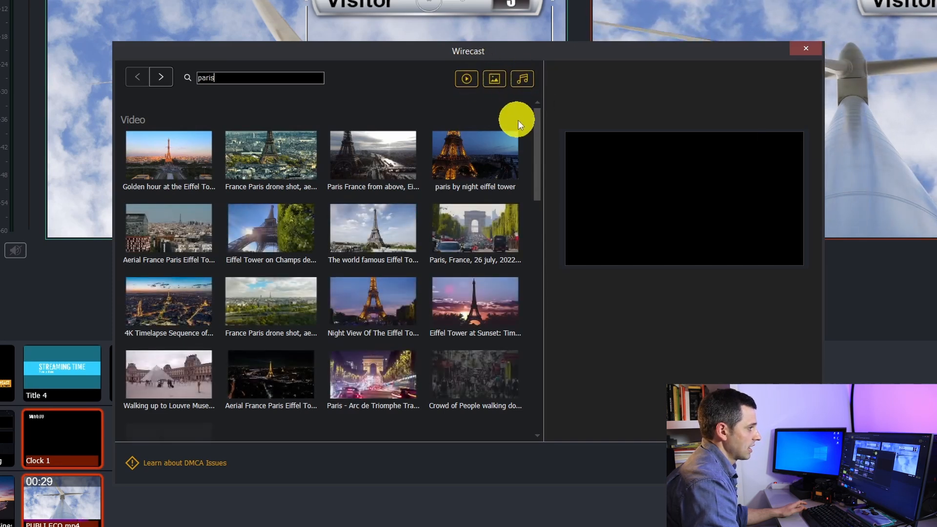
Step: Download the clip "Walking up to Louvre Museum towards glass pyramid 4k" and take it live with the two upper layers cleared
left_click_drag(538, 133, 534, 157)
scroll(425, 171, "up", 2)
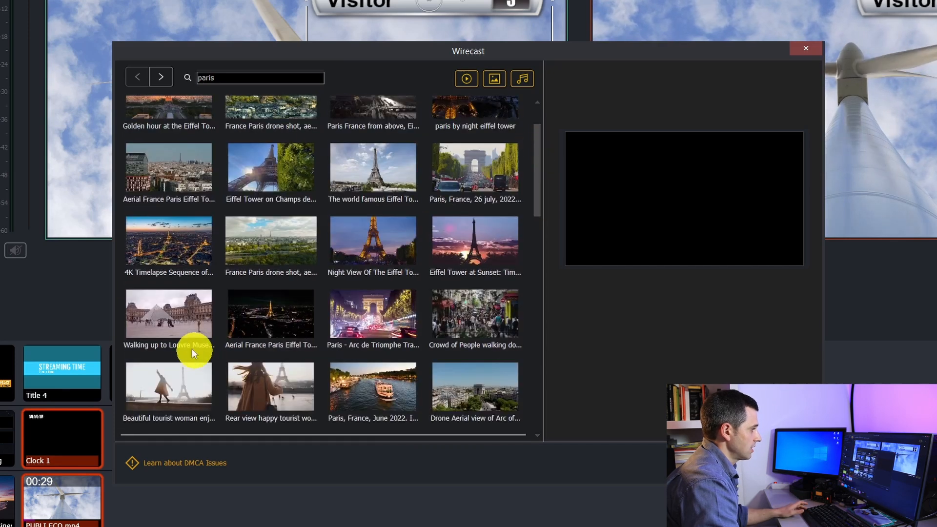
left_click(191, 348)
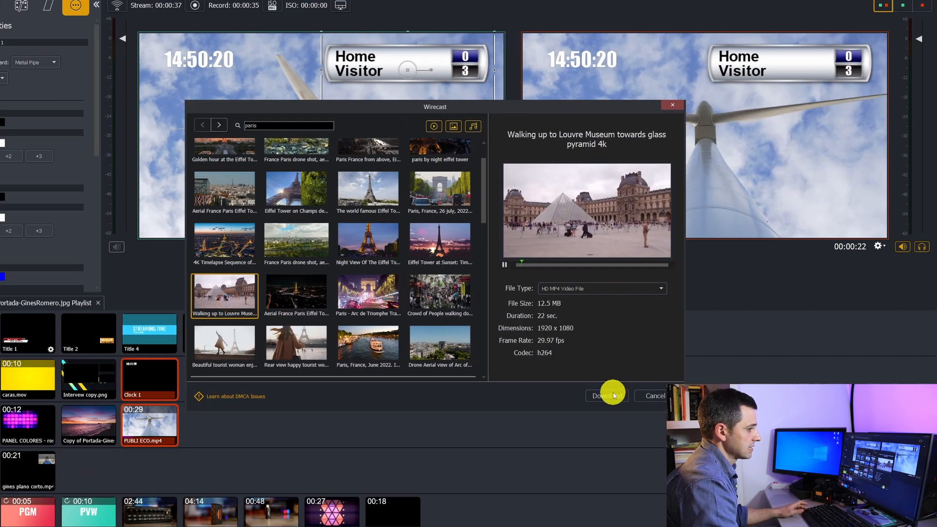
left_click(609, 395)
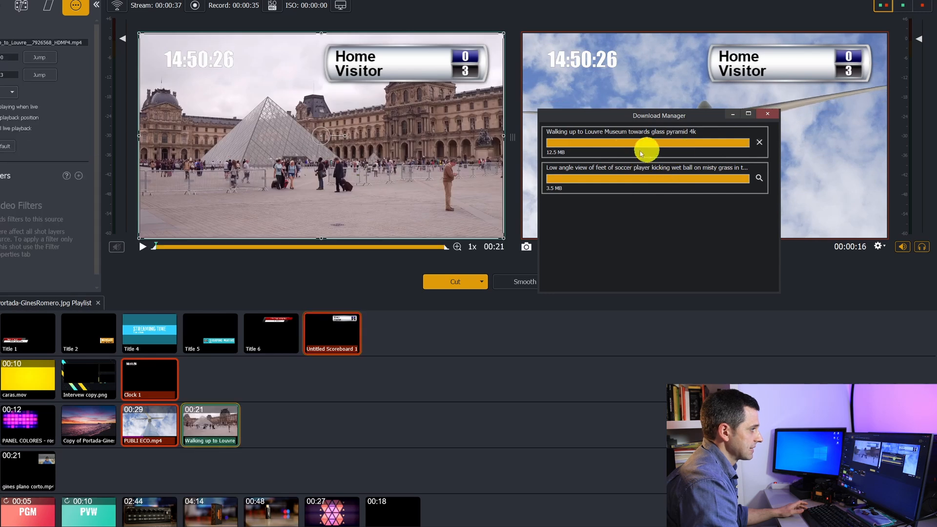
left_click(768, 117)
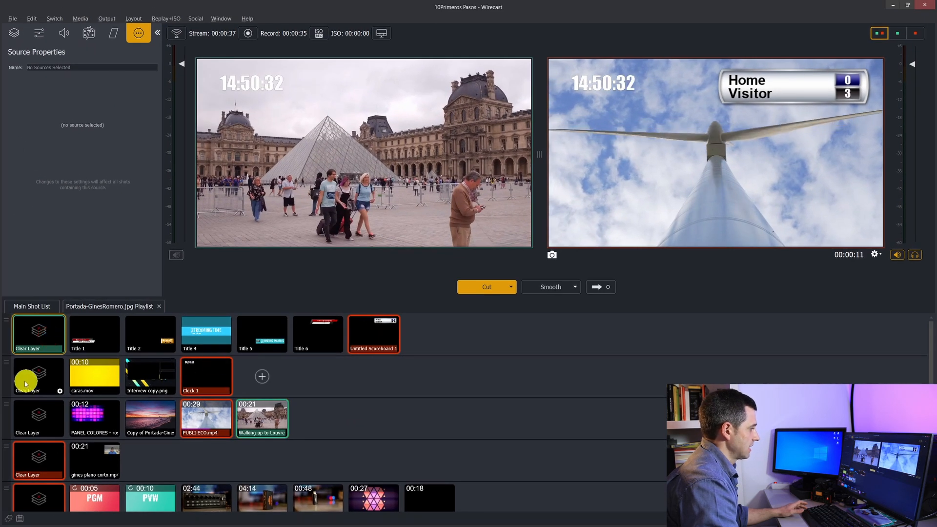
left_click(611, 291)
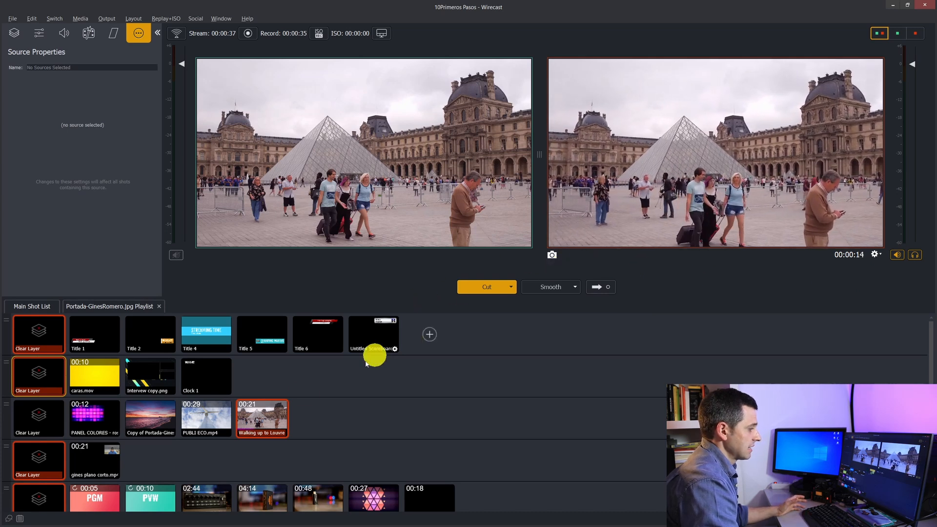
Step: Search stock media for "coffee", download "Coffee Bean Roasted in a Dark Background" to Main Layer 3 and take it live
left_click(317, 420)
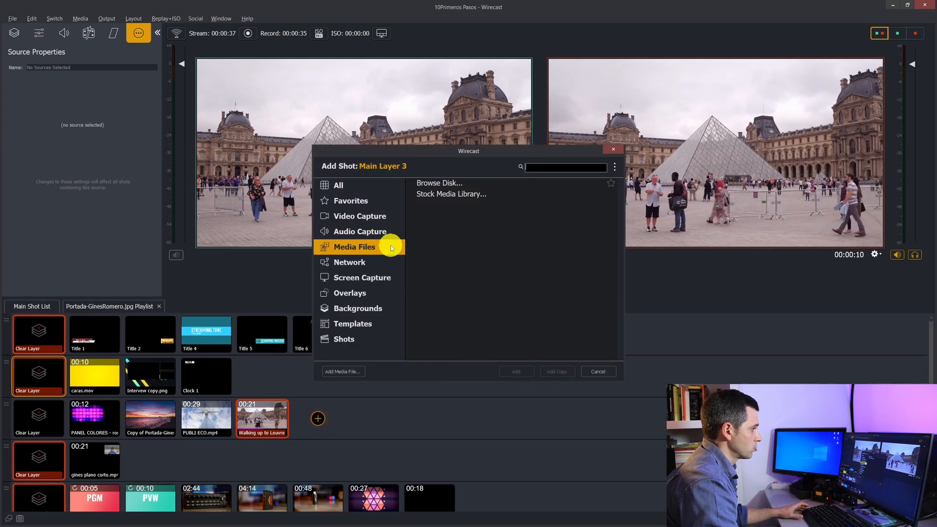
double_click(430, 195)
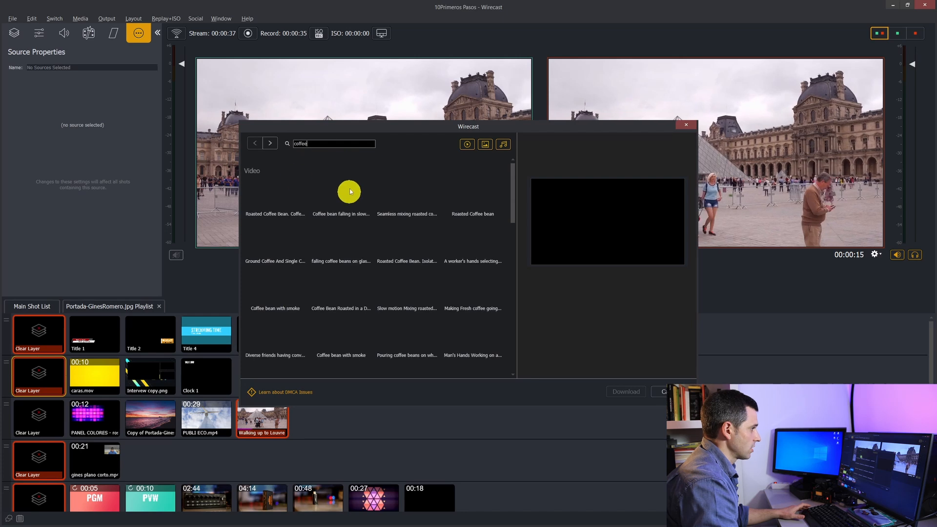
left_click(341, 285)
left_click(626, 391)
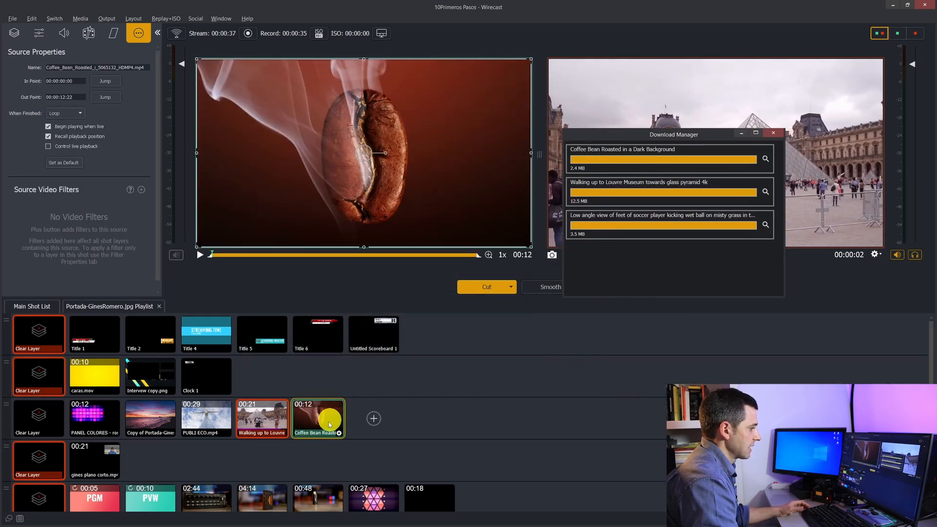
left_click(601, 289)
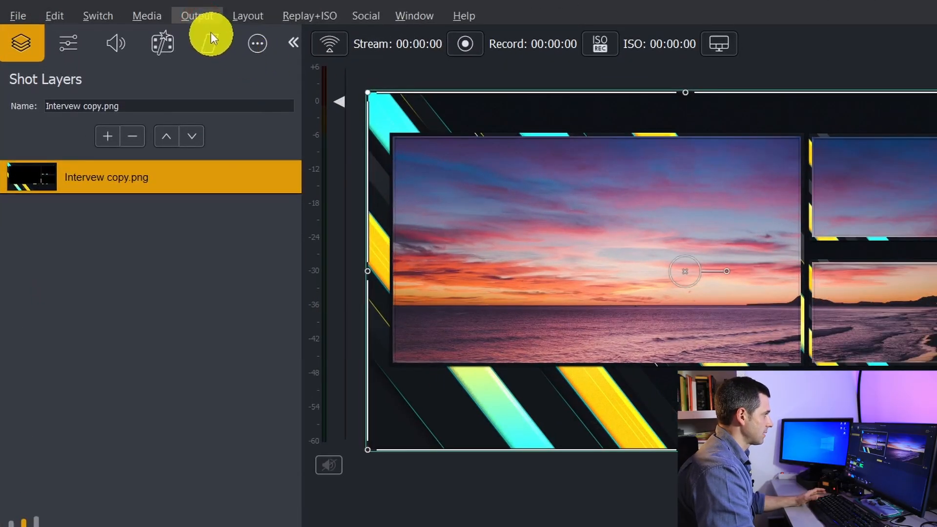
Step: Configure the second monitor, VH226 (1920 x 1080), in the Multi-Viewer display settings to use Live Output mode
left_click(207, 18)
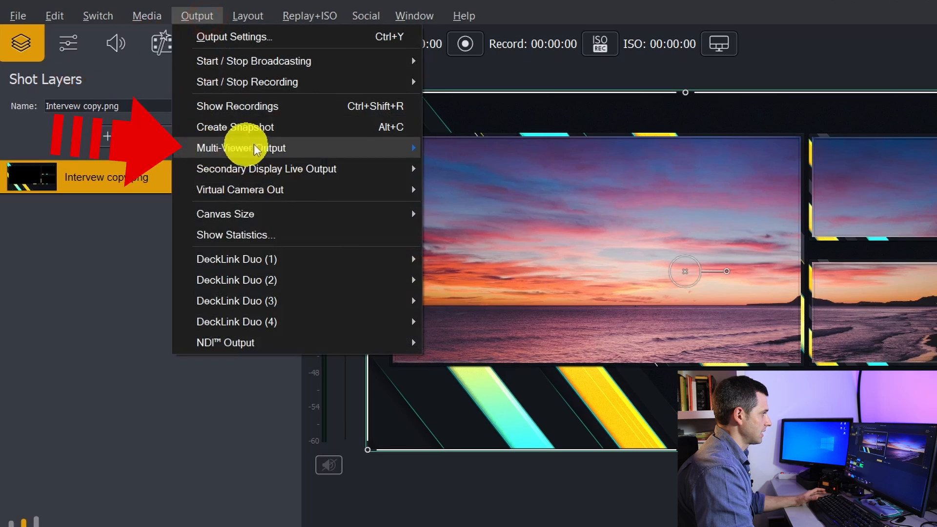
mouse_move(239, 149)
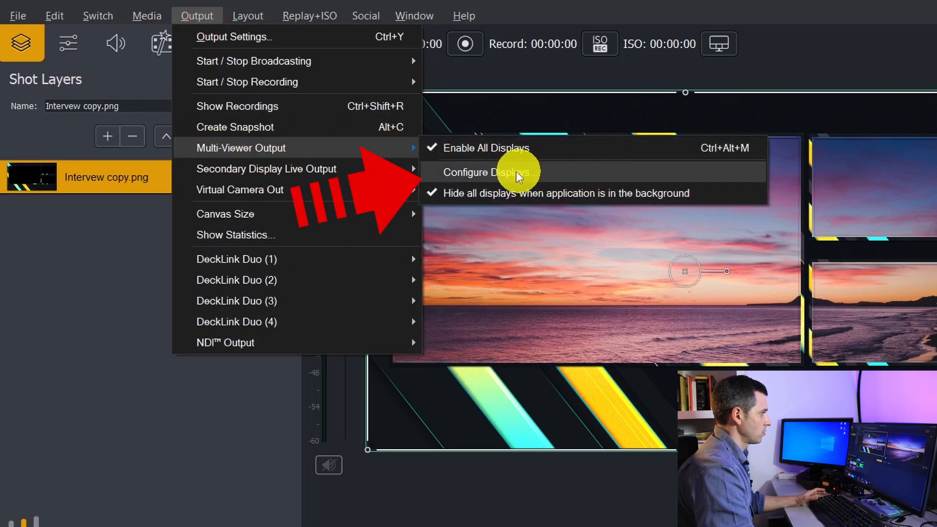
left_click(580, 173)
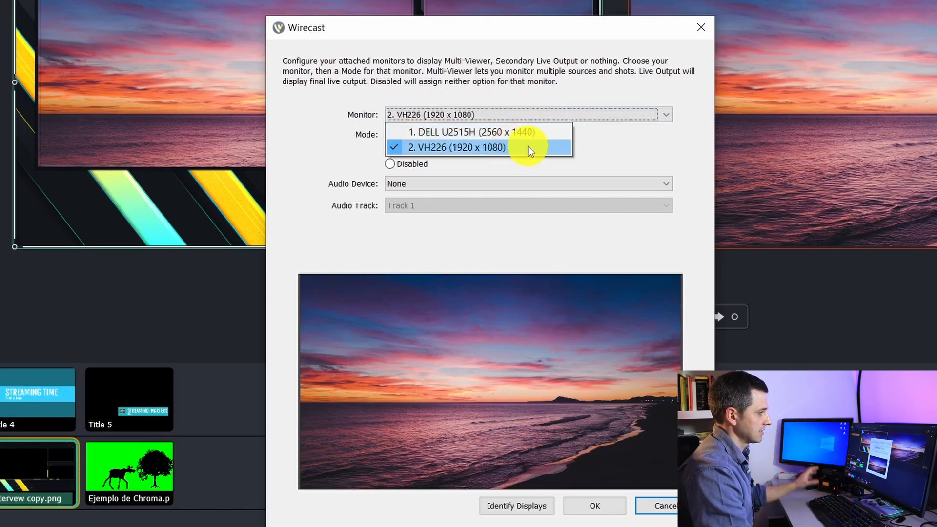
left_click(528, 146)
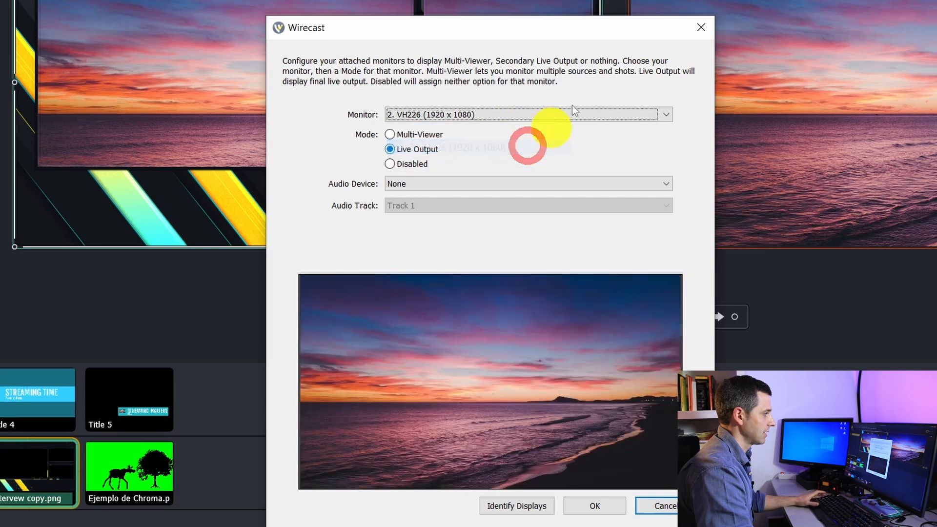
left_click(431, 135)
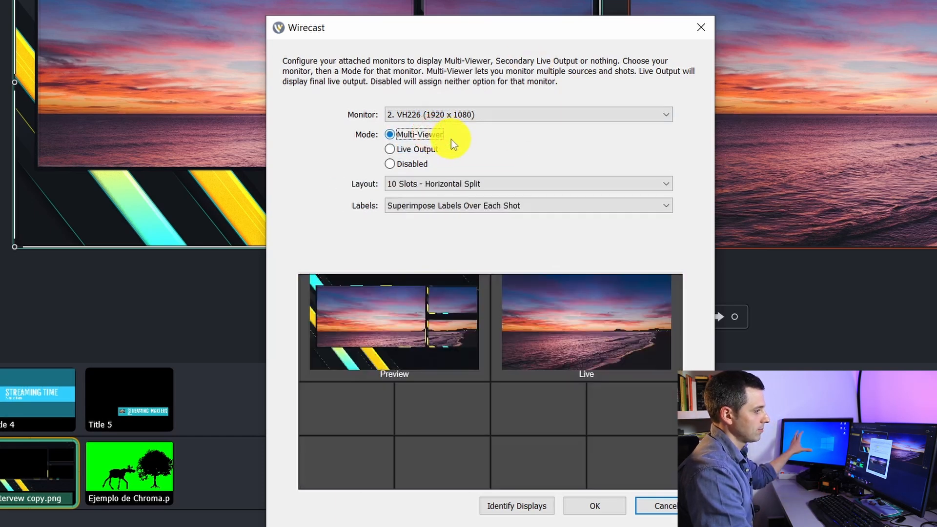
left_click(438, 151)
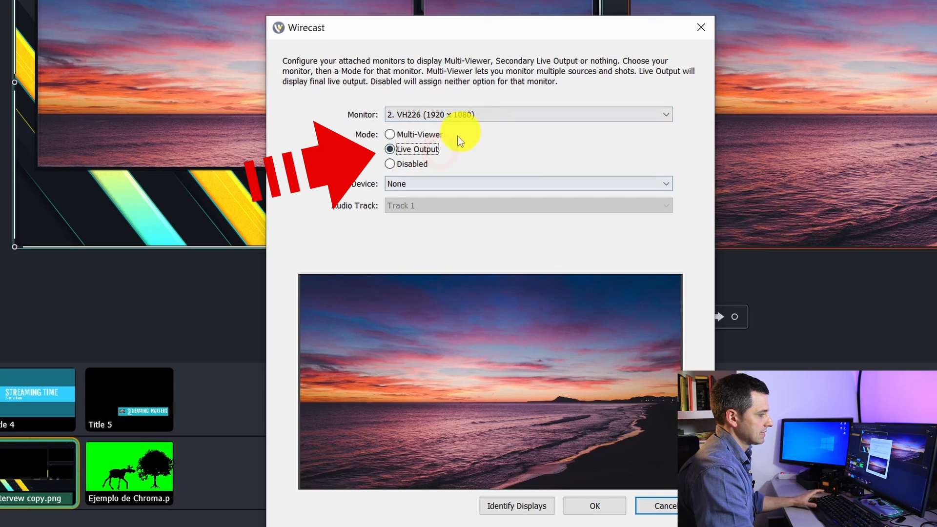
left_click(604, 505)
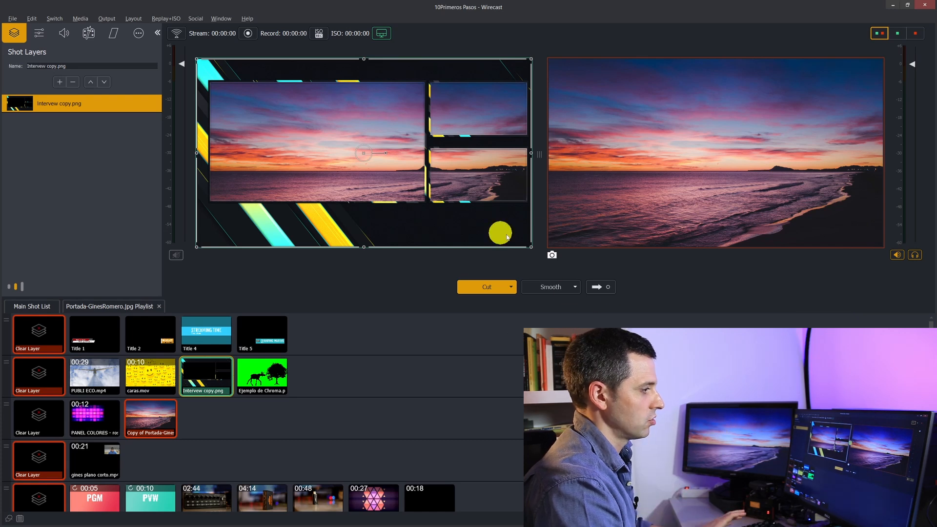
Step: Take the Intervew copy.png composition live and toggle the secondary display output
left_click(600, 289)
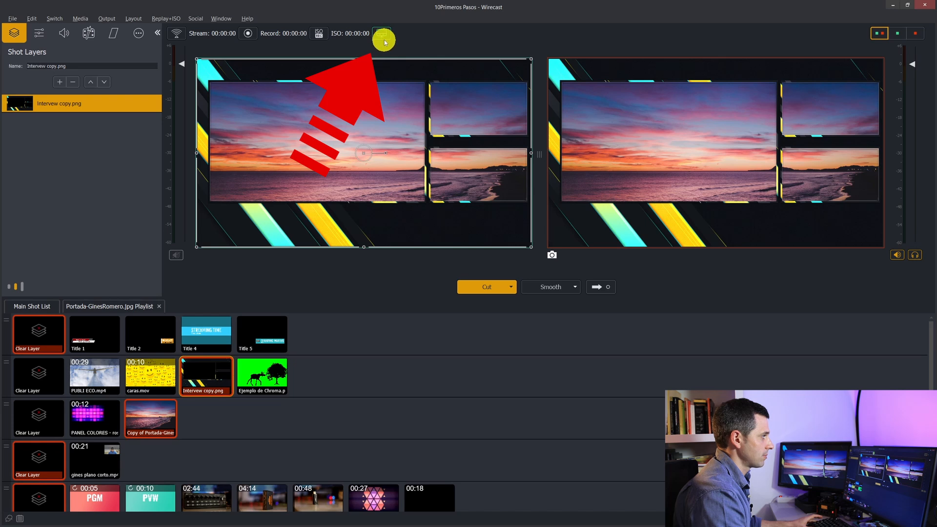
left_click(383, 36)
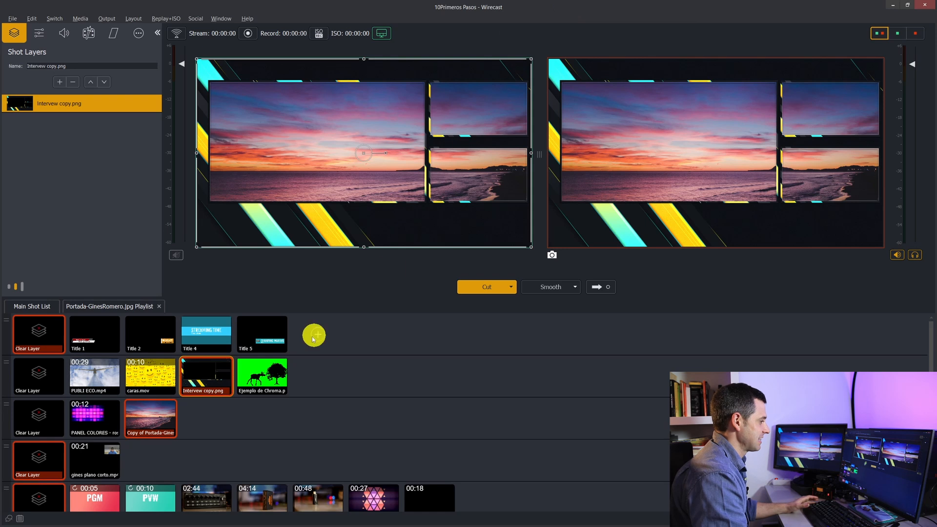
Step: Add a Chroma Key filter to Ejemplo de Chroma.png, shrink the image to about three quarters and offset it slightly from the canvas corner
left_click(265, 375)
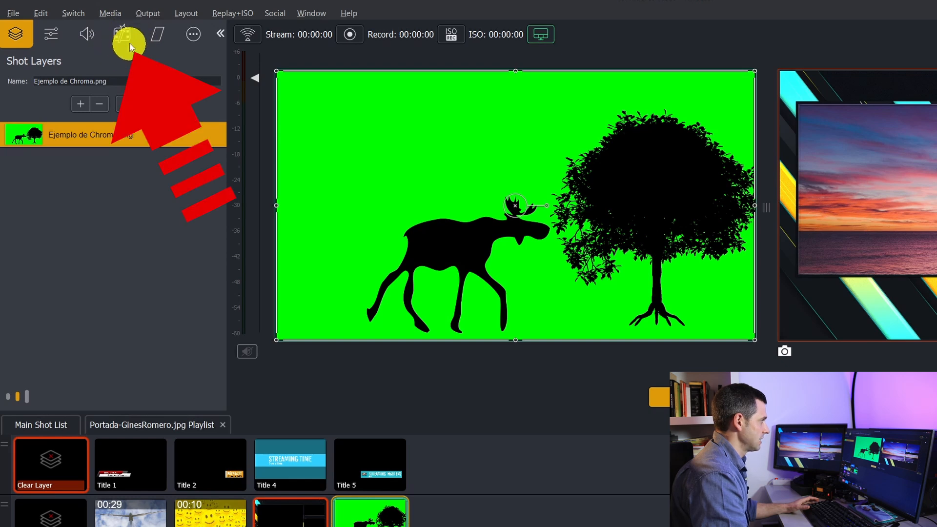
left_click(122, 36)
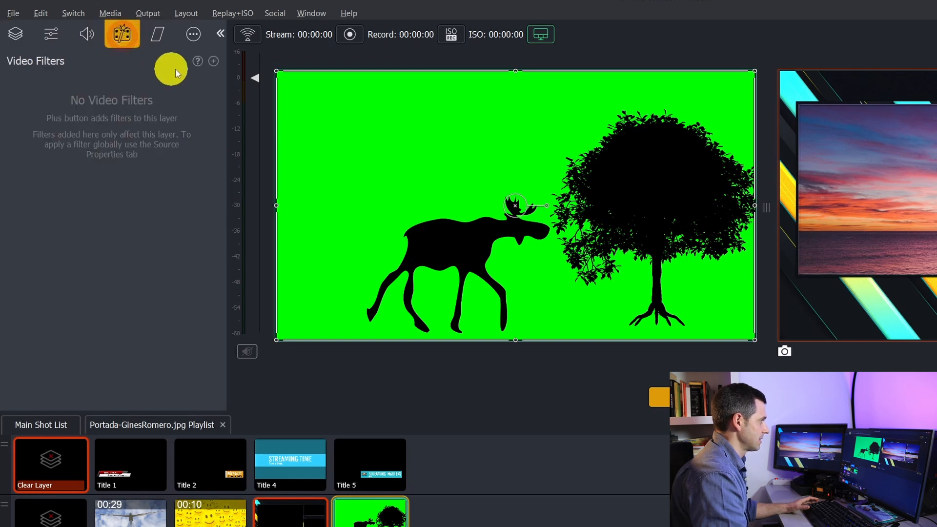
left_click(214, 62)
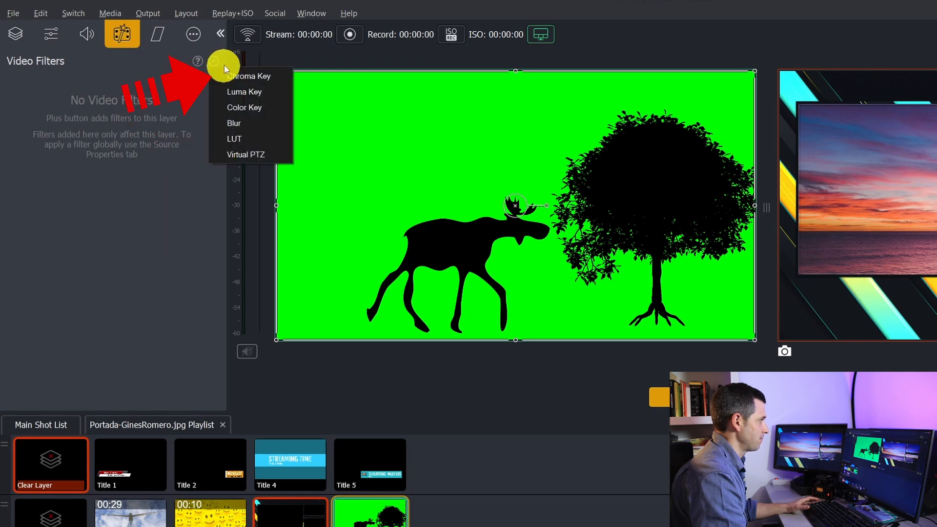
left_click(236, 76)
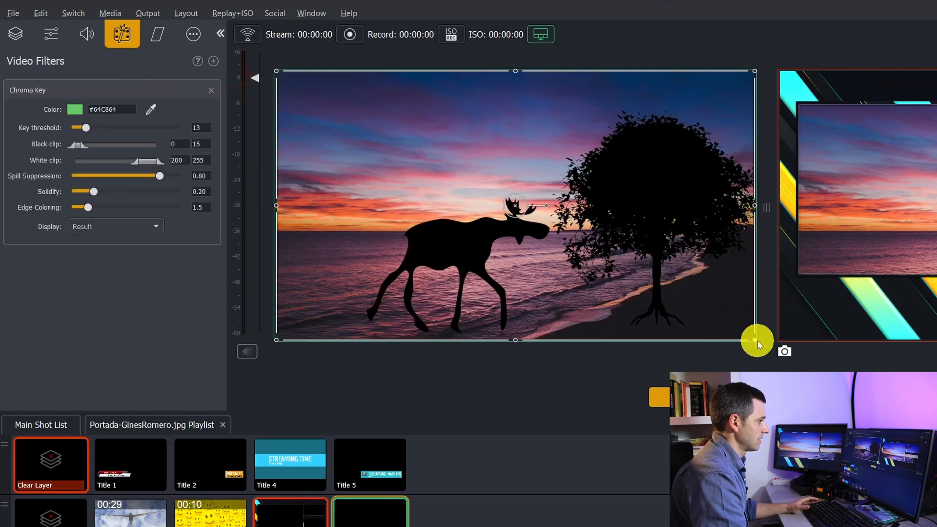
left_click_drag(755, 340, 647, 257)
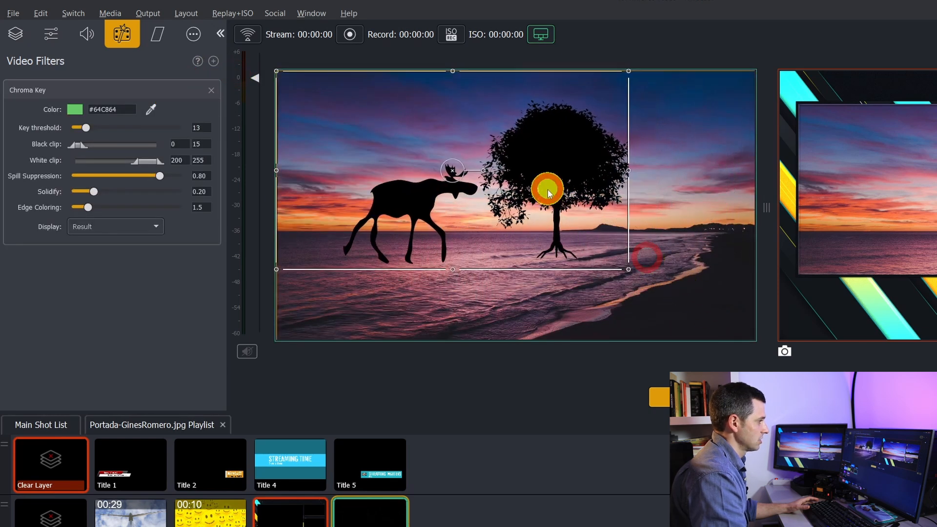
left_click_drag(548, 191, 566, 200)
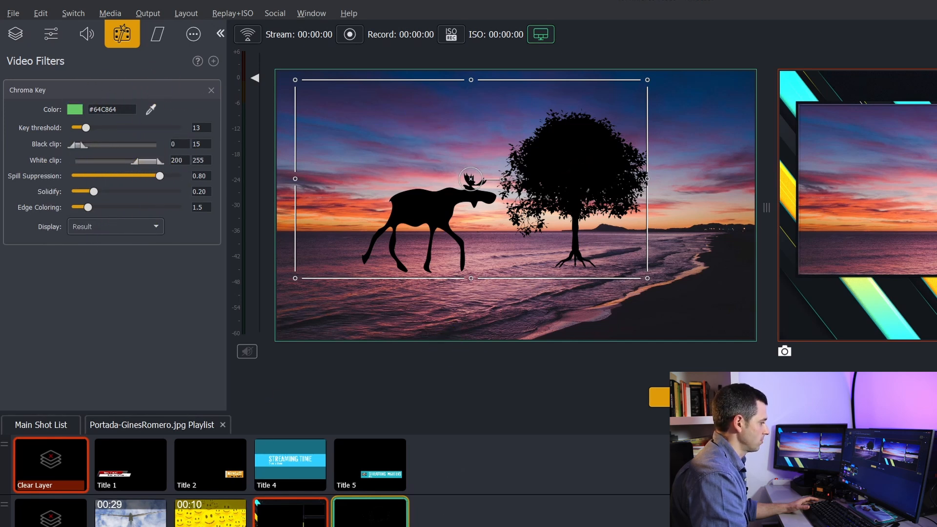
Step: Move caras.mov to the third shot layer and preview it as the background behind the keyed moose and tree
key("Delete")
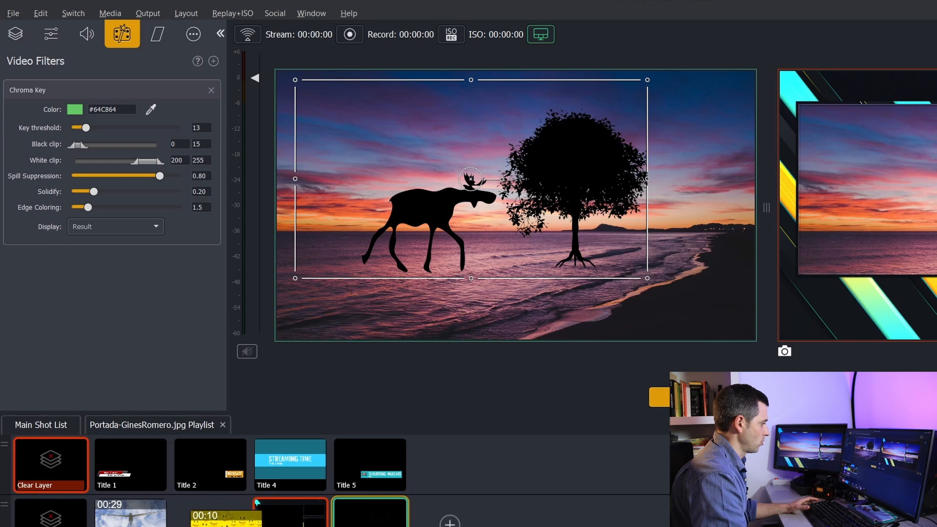
left_click(210, 526)
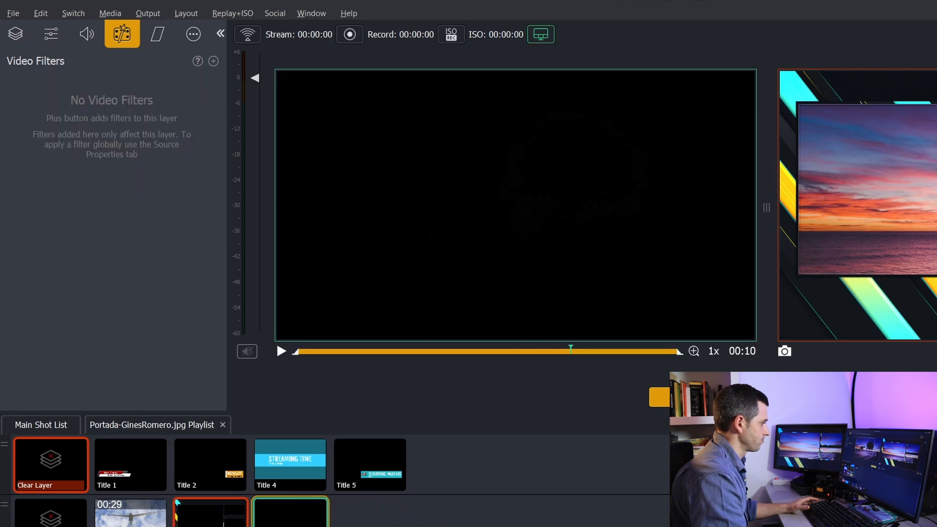
left_click(604, 184)
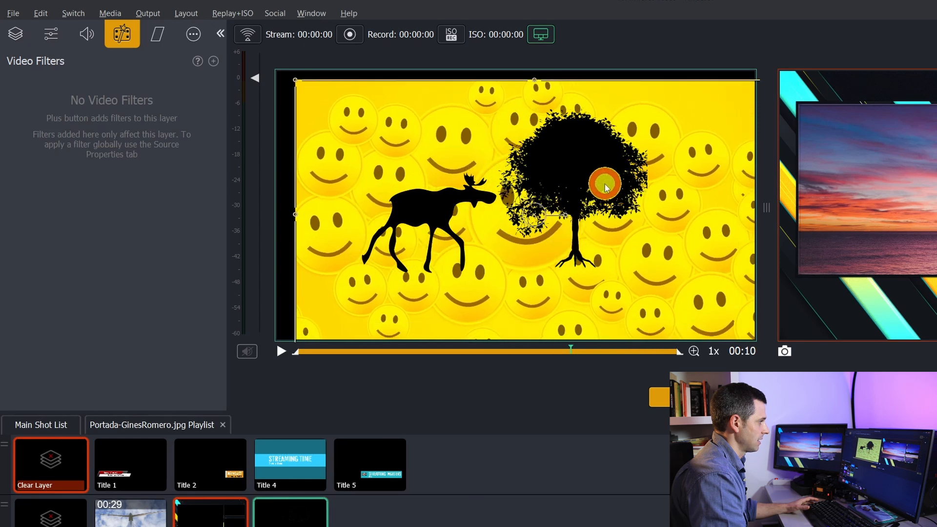
Step: Reposition the keyed moose and tree toward the lower right of the smiley background and take the composition live
left_click(309, 521)
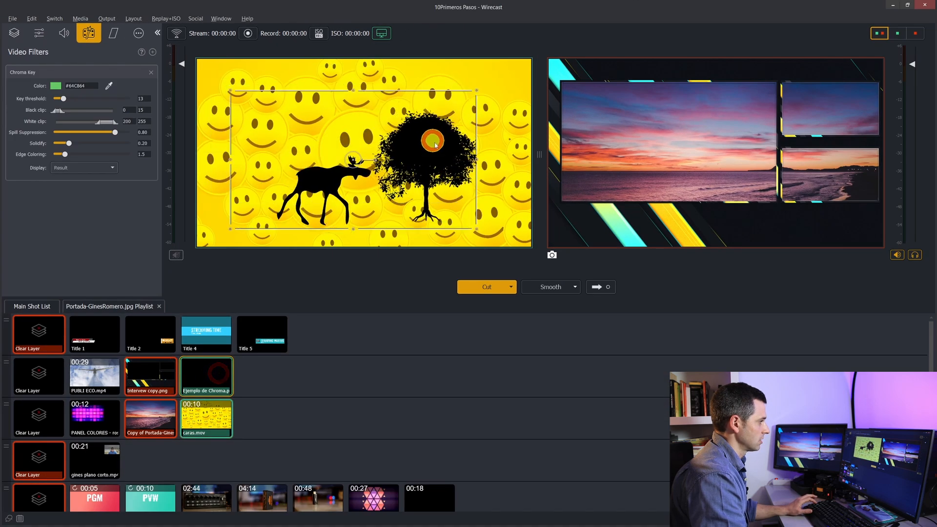
left_click(626, 185)
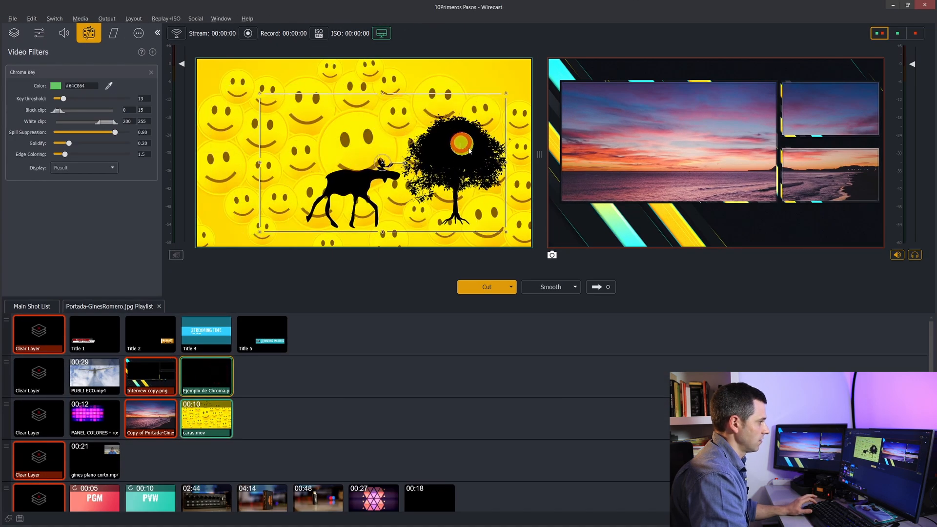
left_click(596, 287)
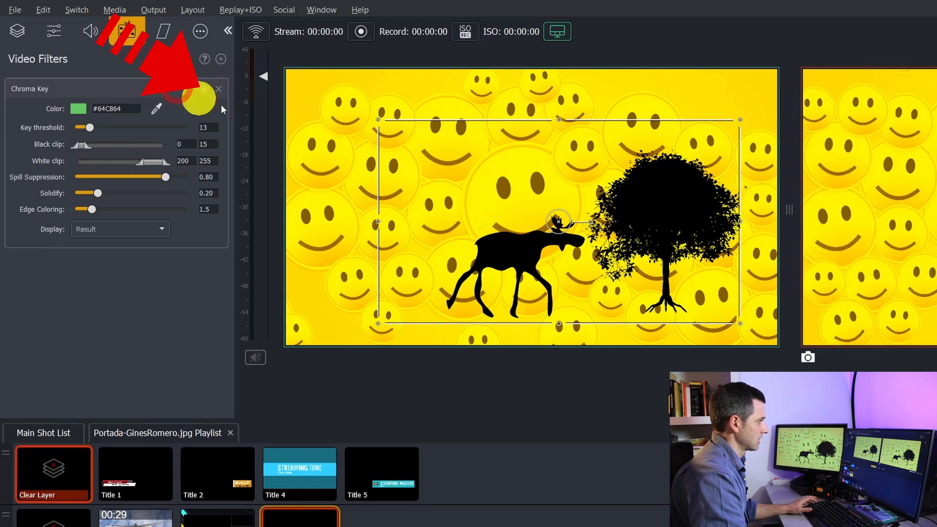
Step: Turn the Chroma Key filter off and back on to compare the image with and without keying
left_click(203, 90)
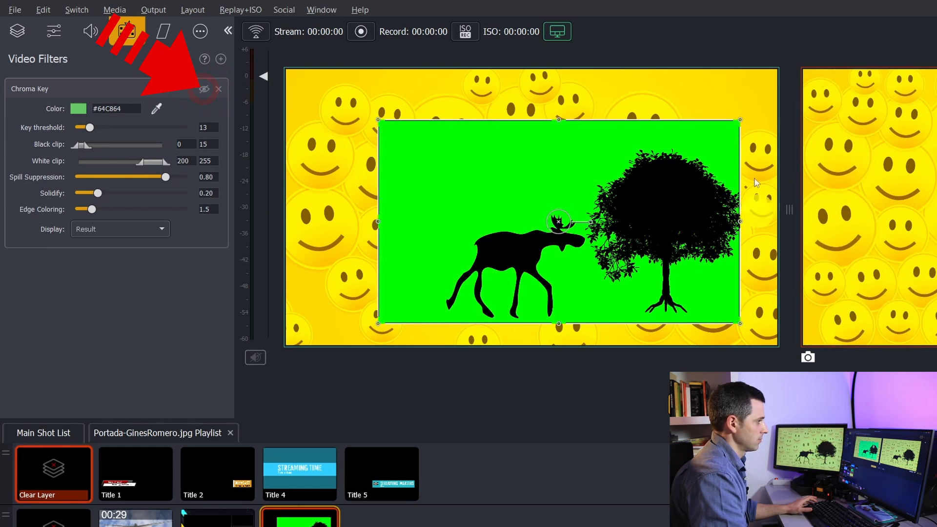
left_click(204, 89)
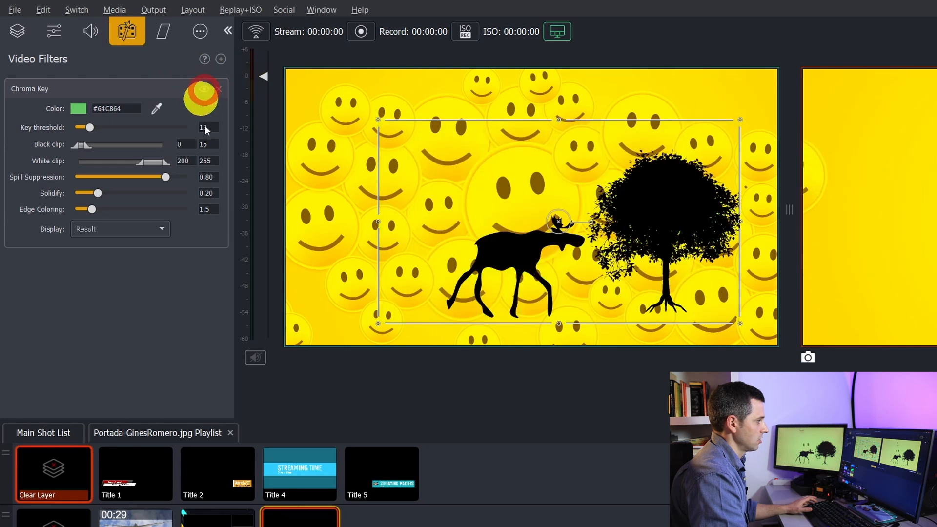